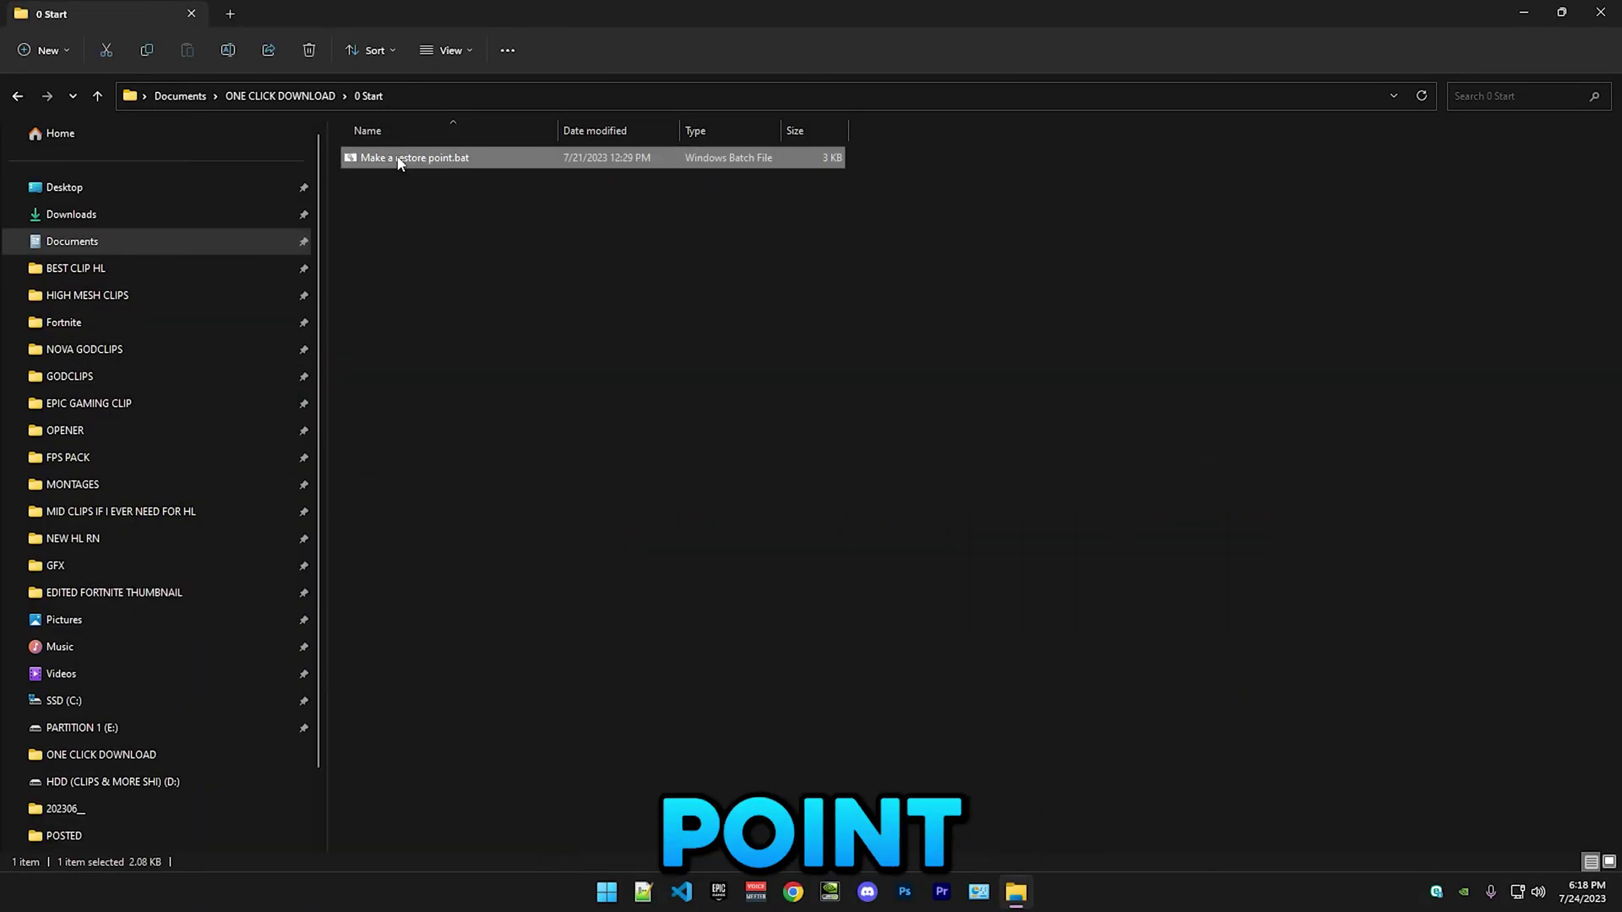
Run Make a restore point.bat from the 0 Start folder.
double_click(399, 158)
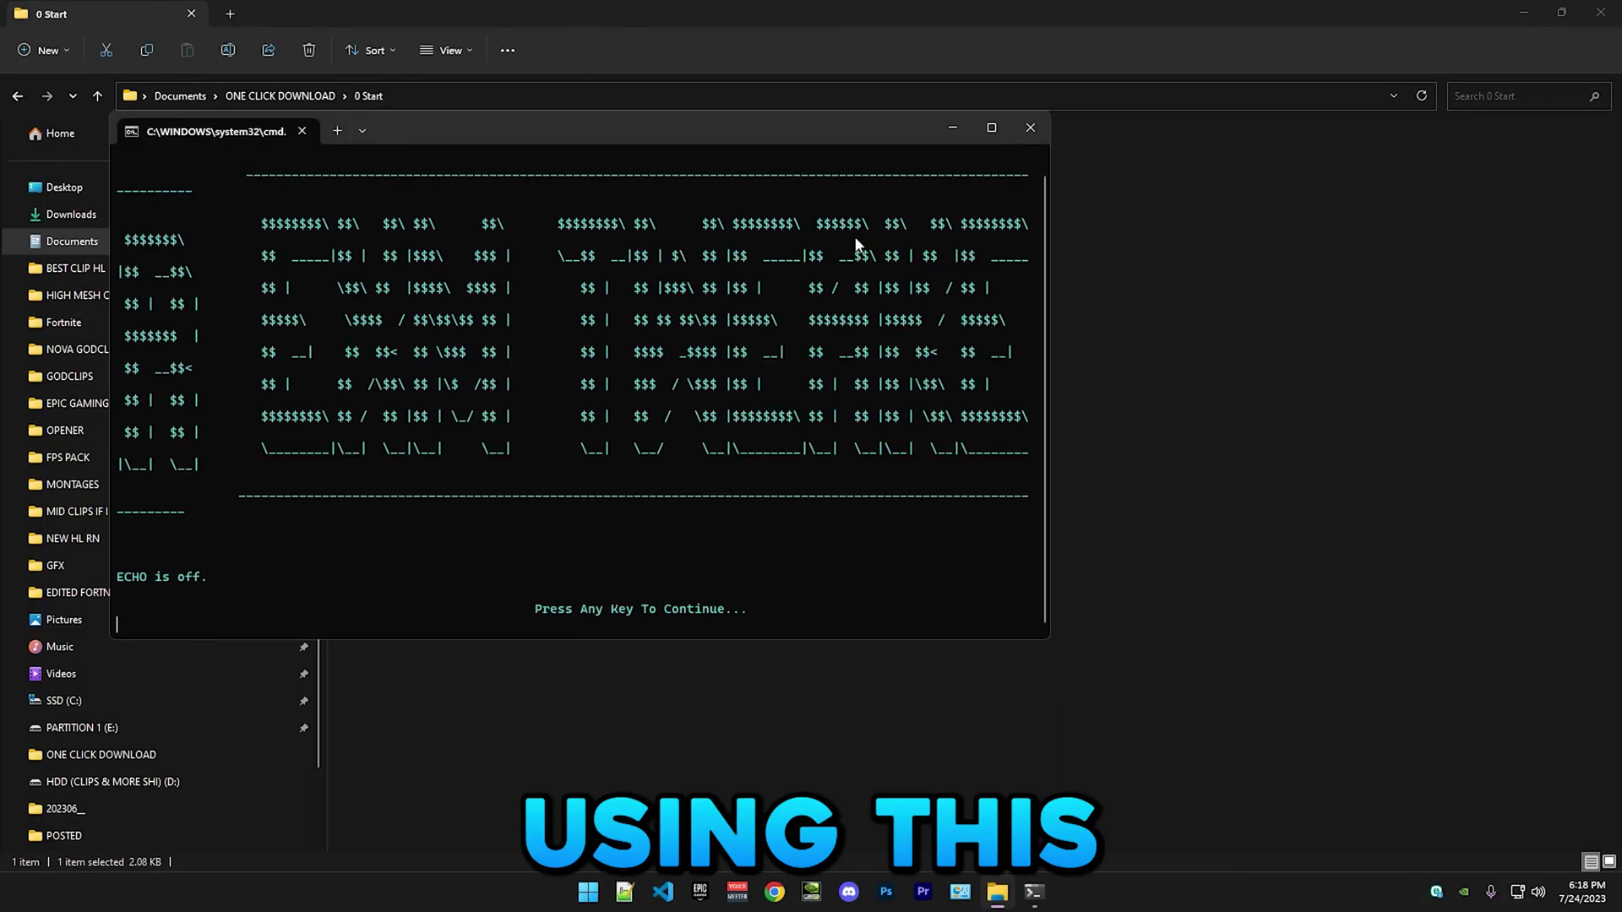
Let the restore-point script finish, then return to ONE CLICK DOWNLOAD and select all its folders.
left_click(990, 129)
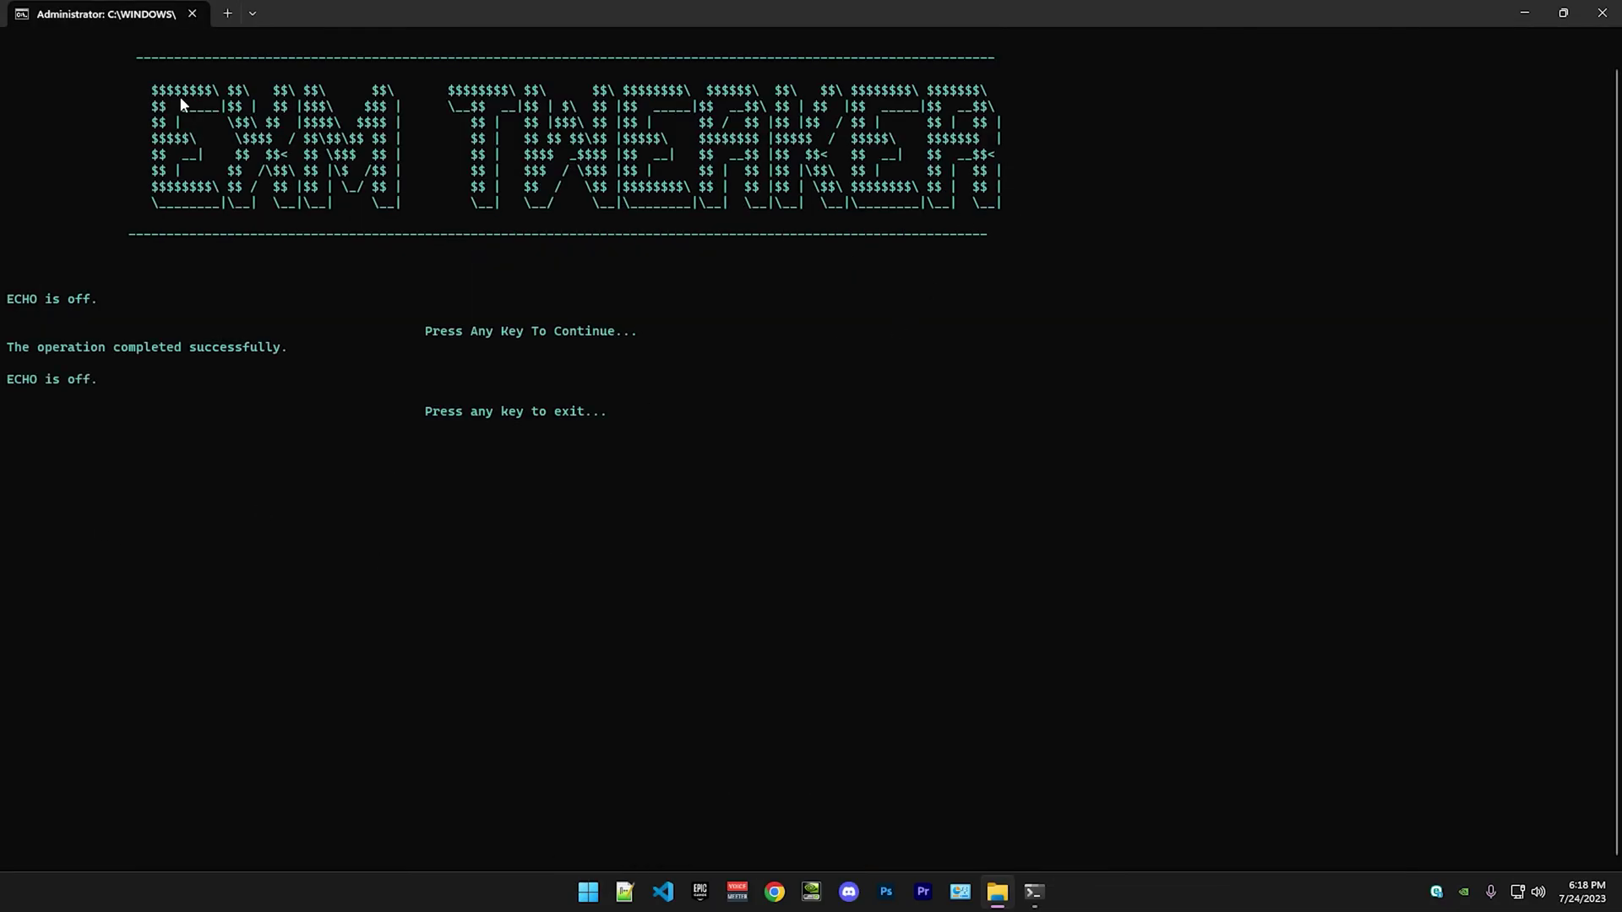
key("Return")
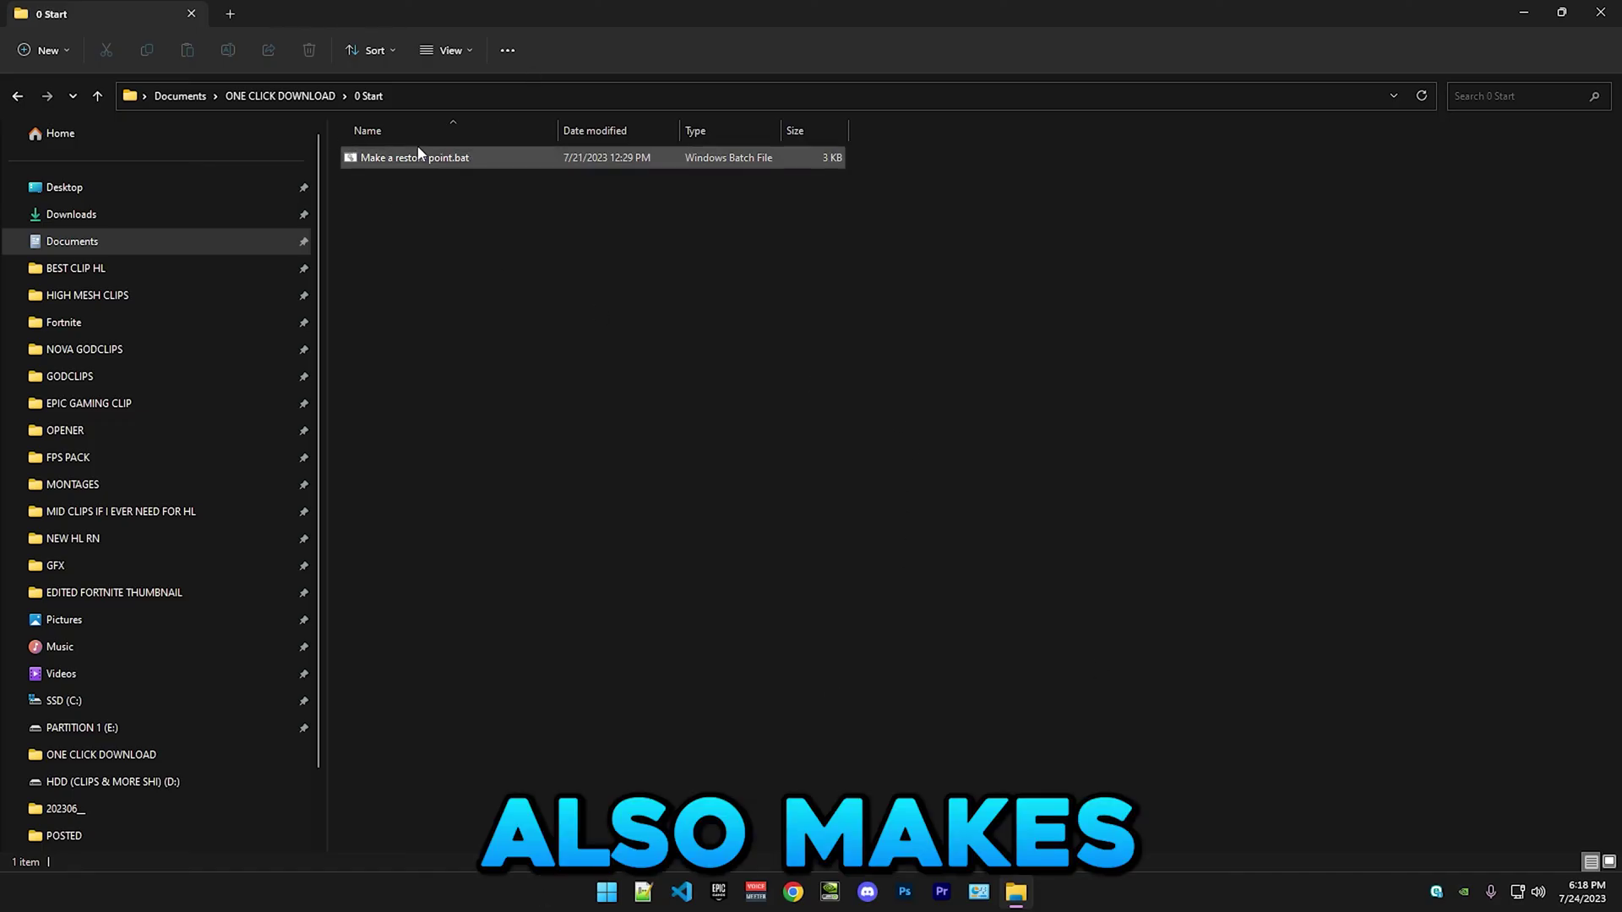
right_click(417, 154)
left_click(1144, 499)
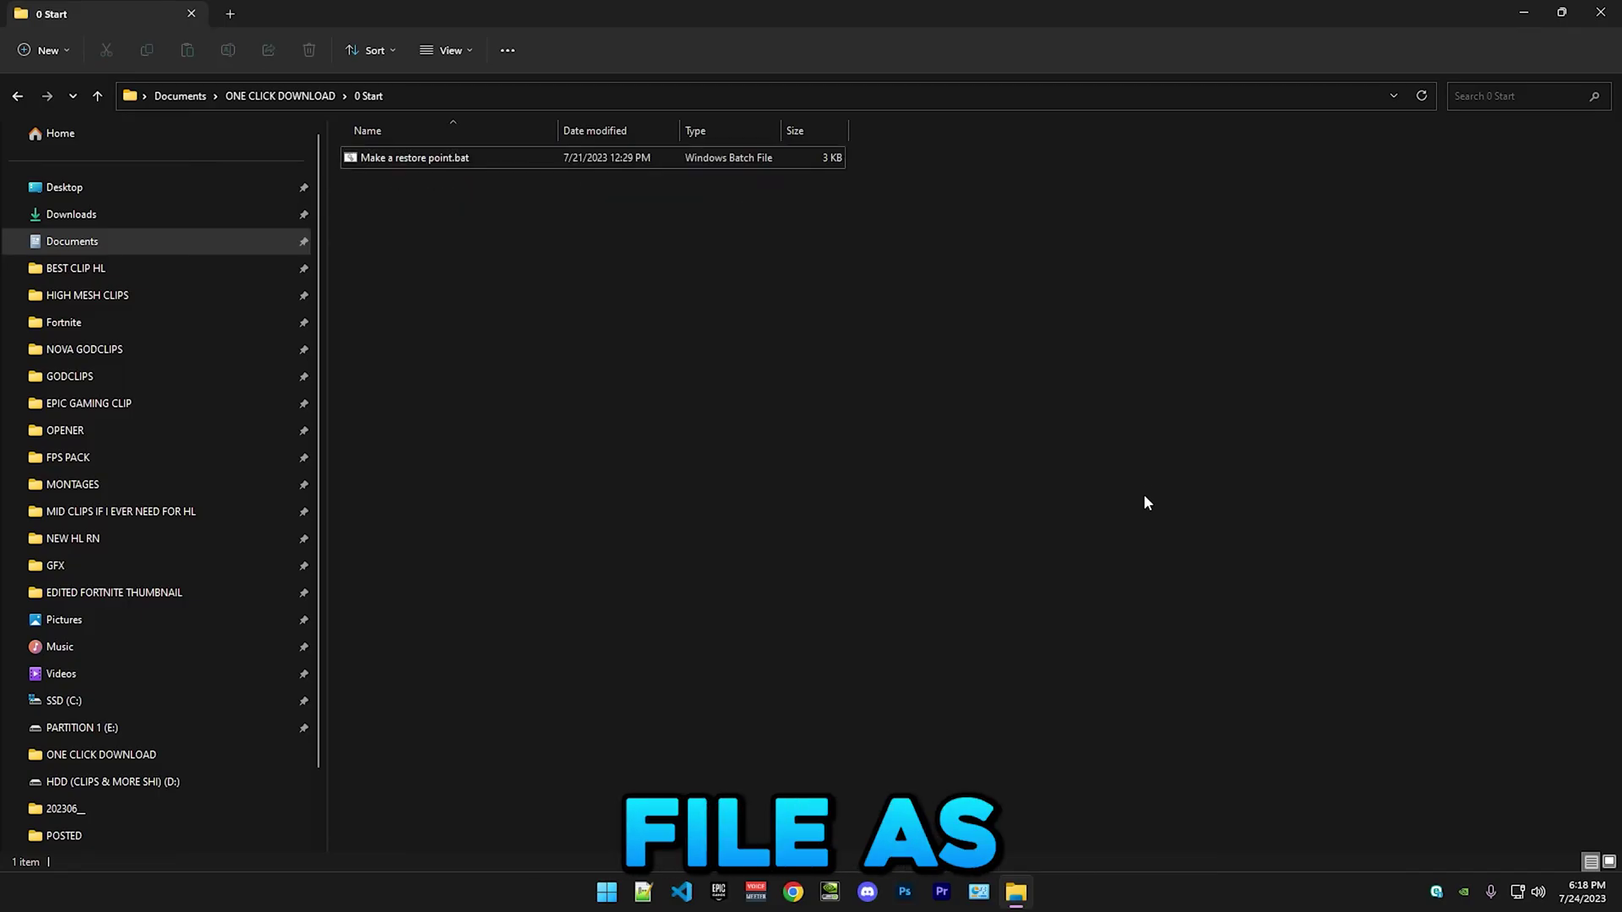
key("alt+Up")
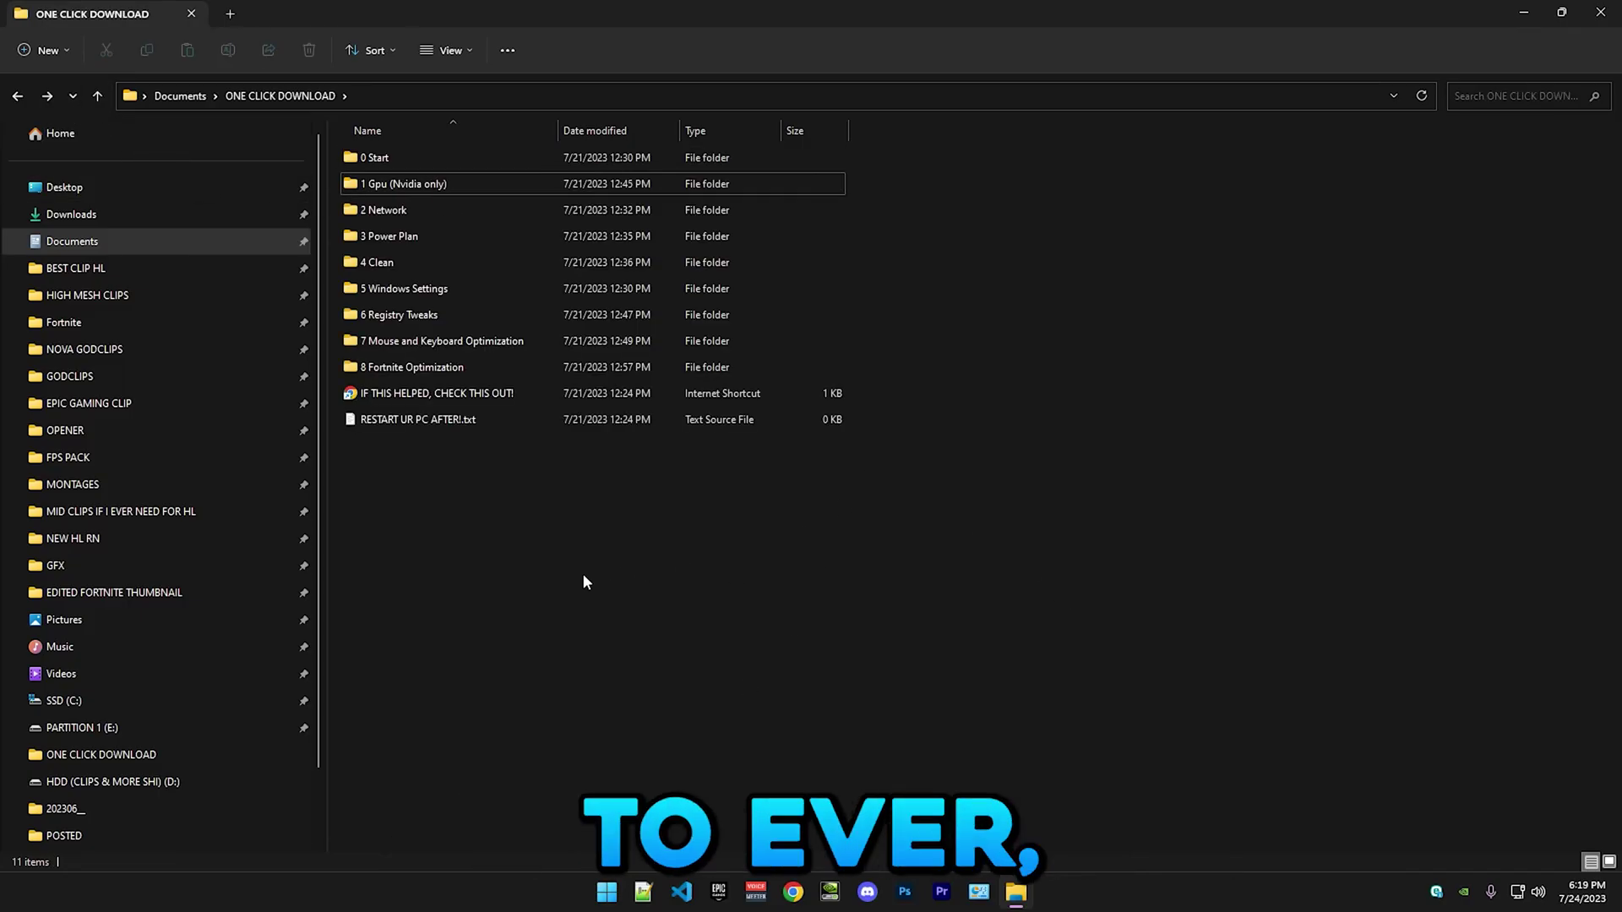
left_click_drag(469, 519, 439, 125)
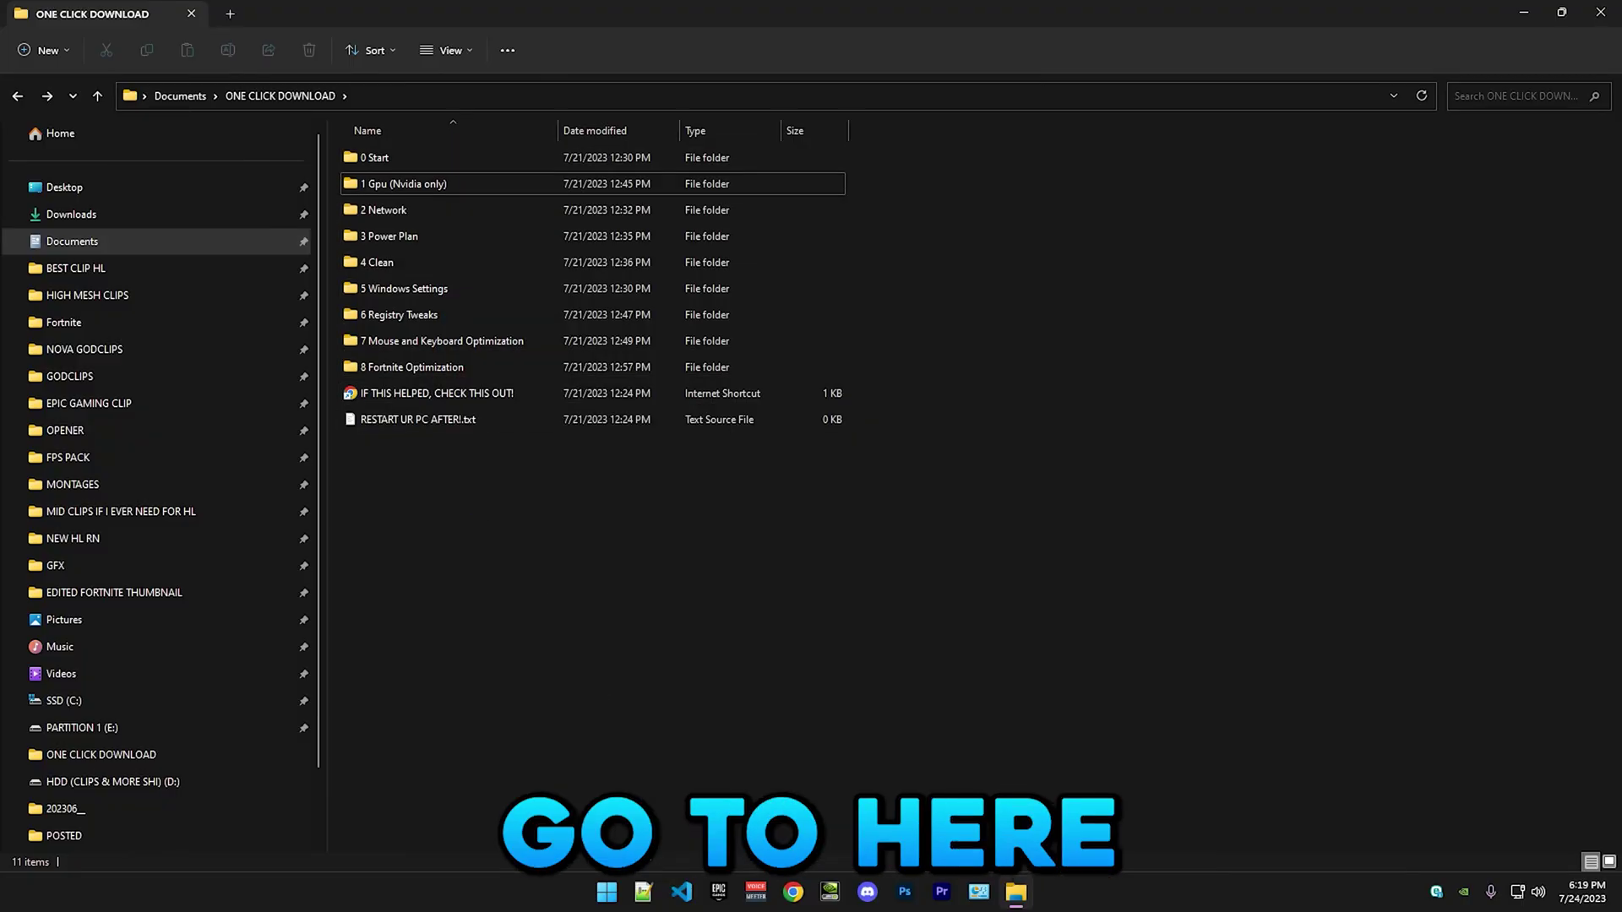
left_click(606, 892)
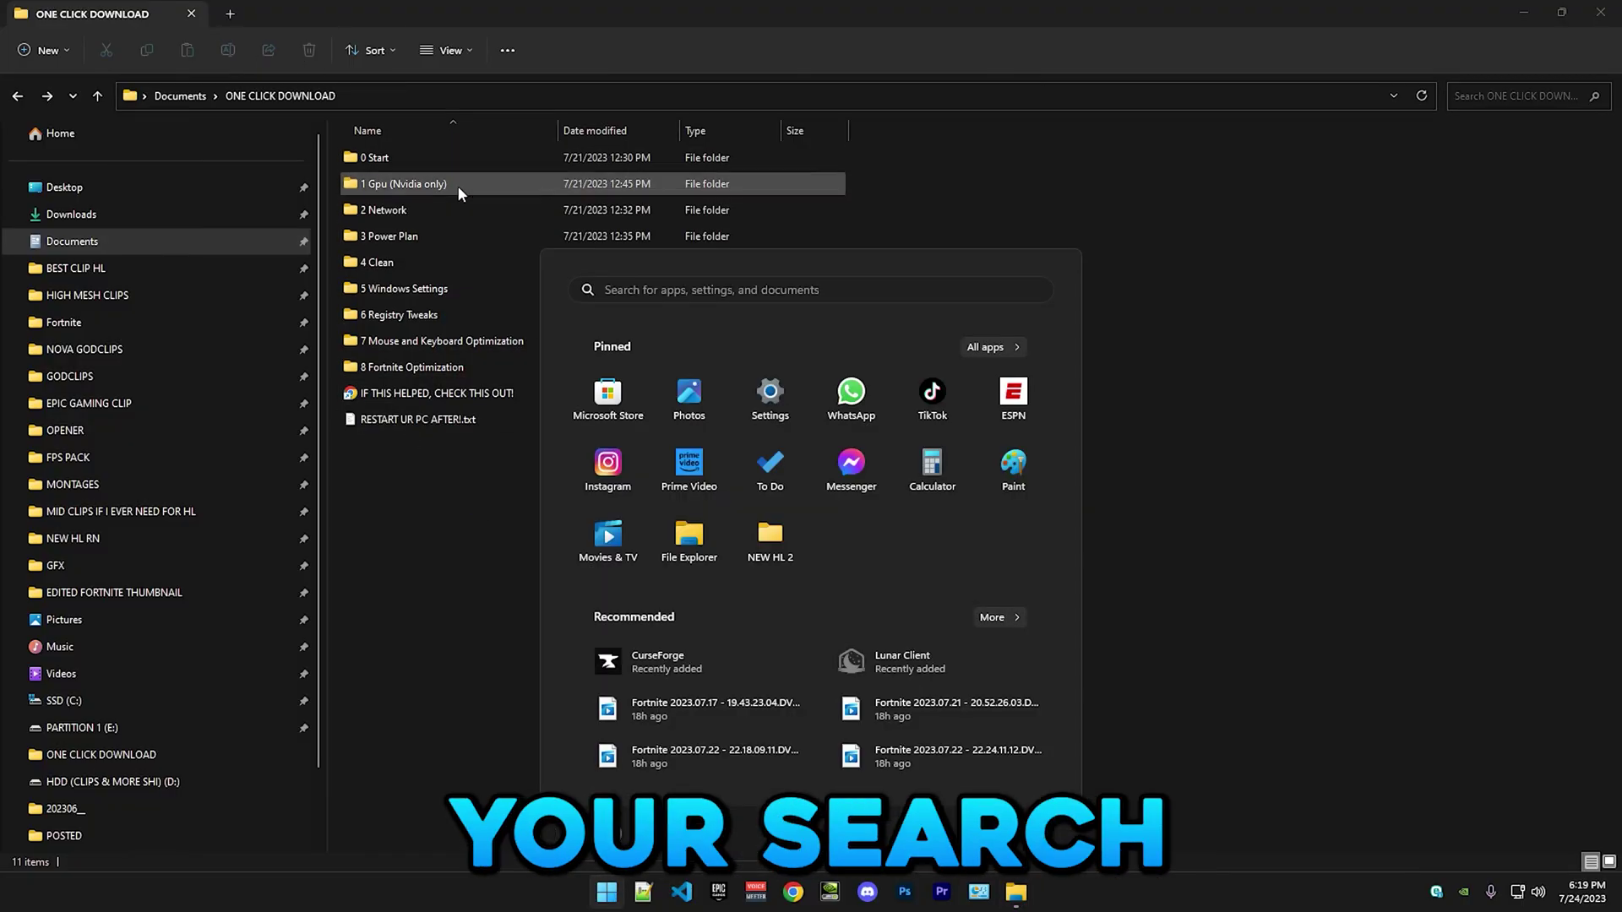
left_click(672, 292)
type("resto")
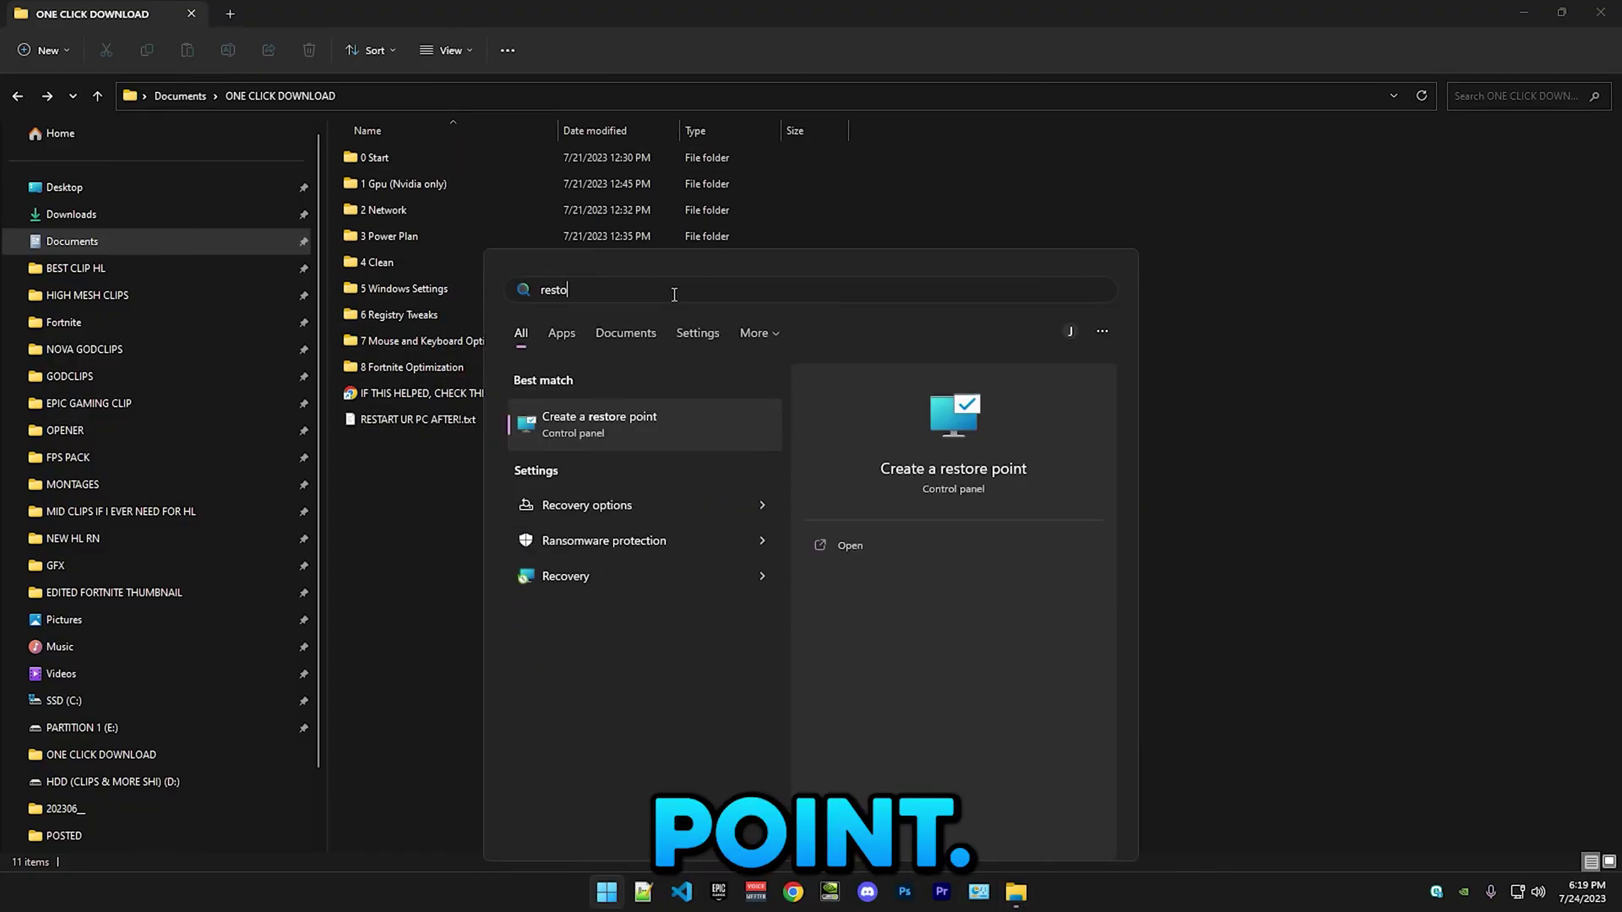
left_click(615, 425)
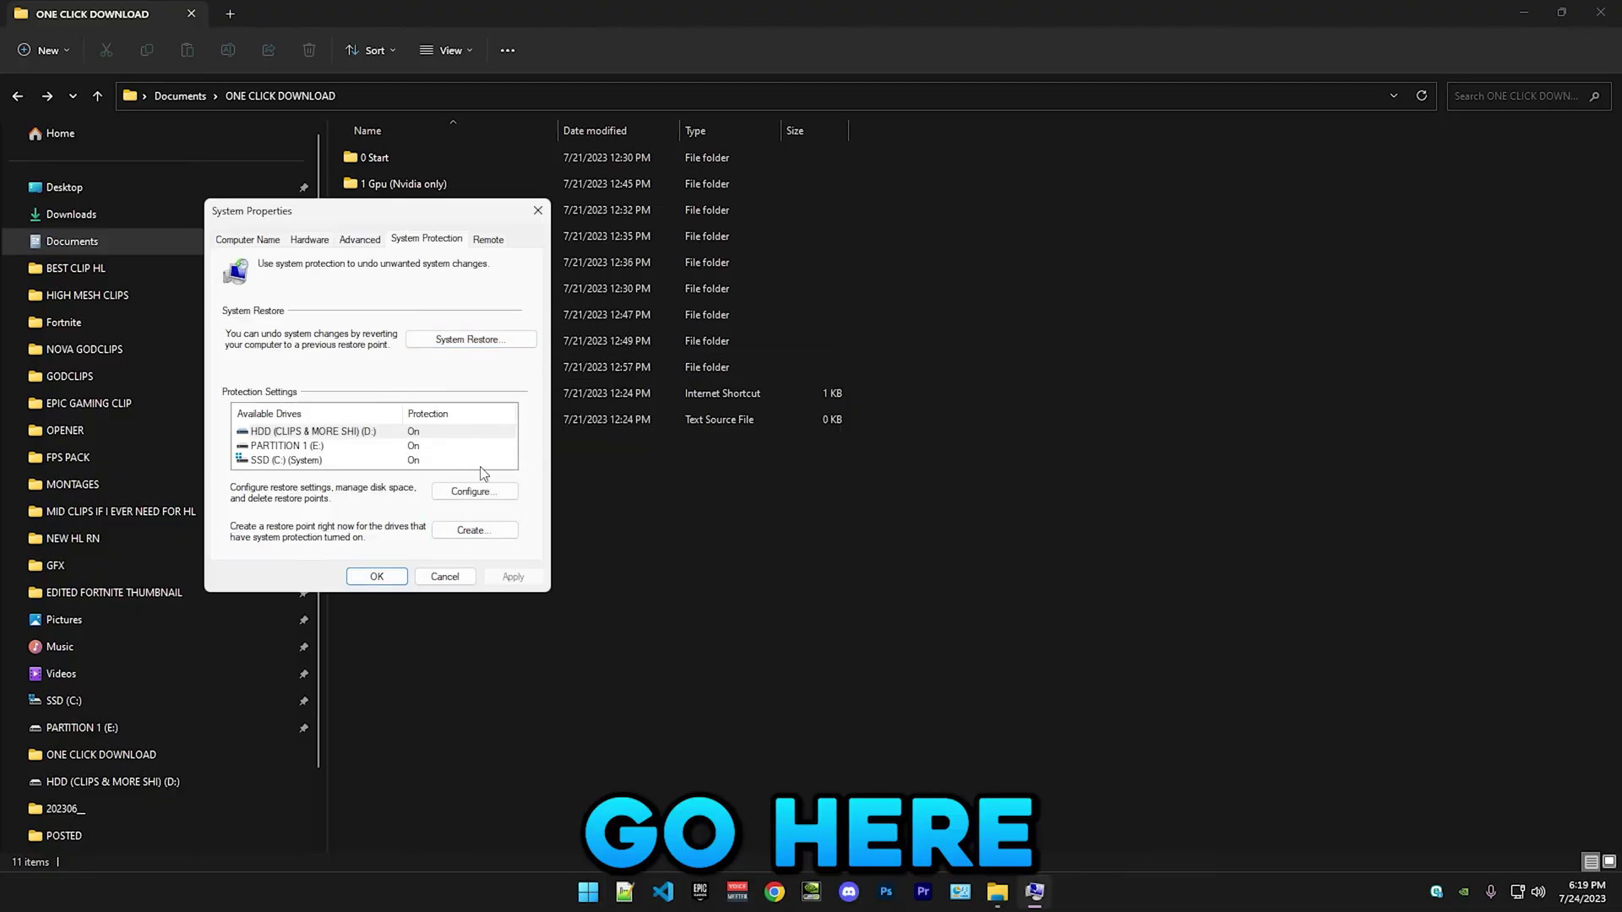
left_click(469, 339)
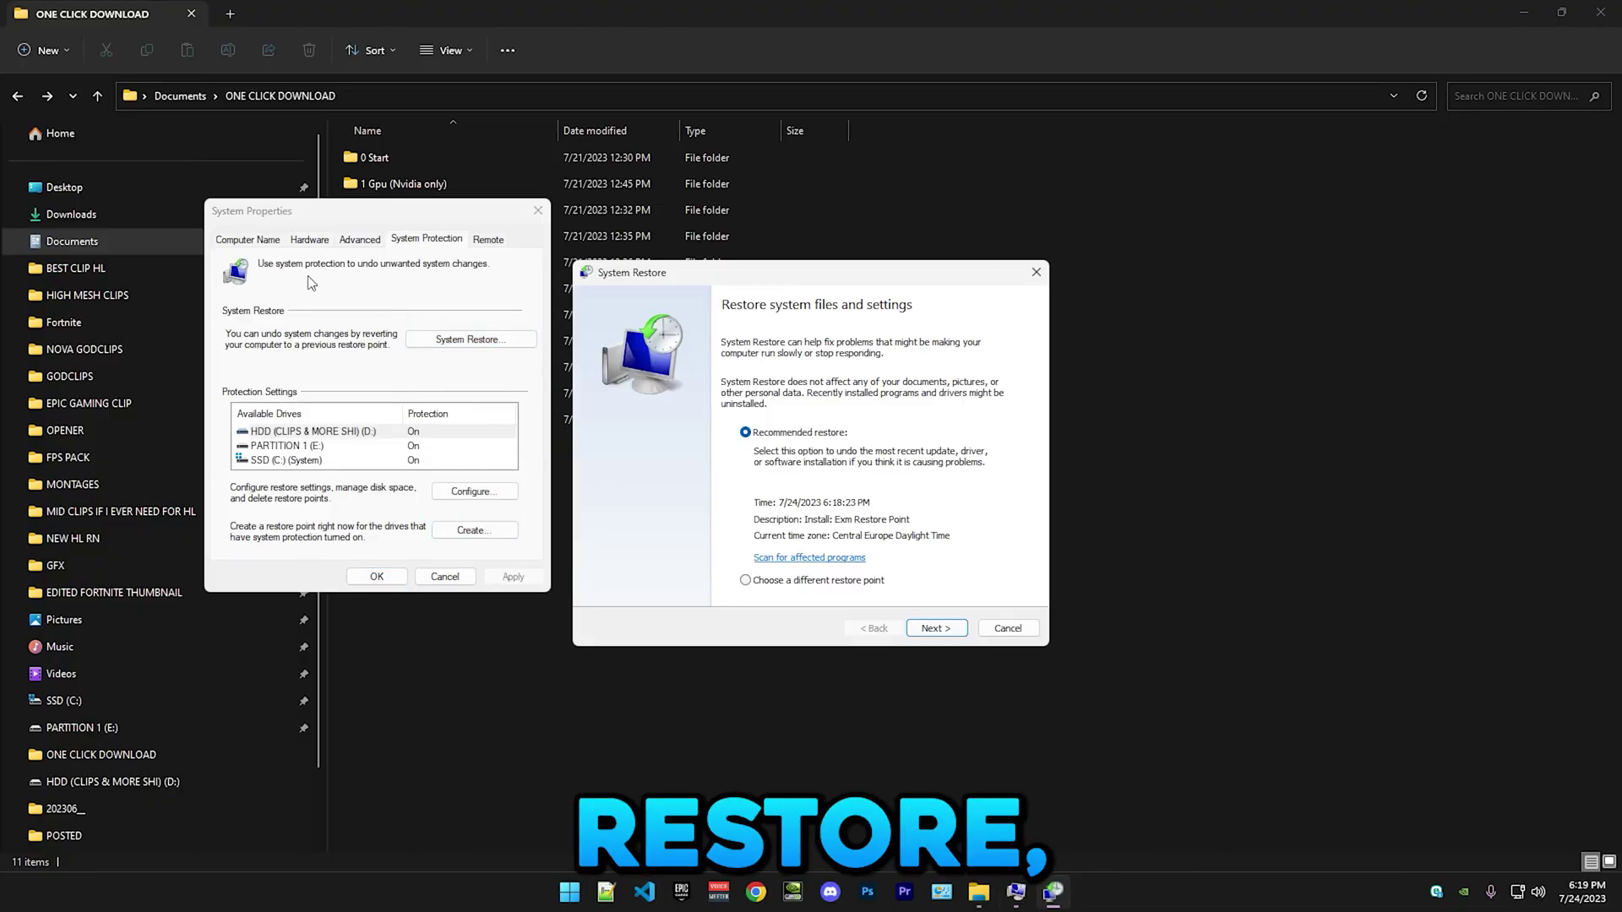
left_click(745, 581)
key("Return")
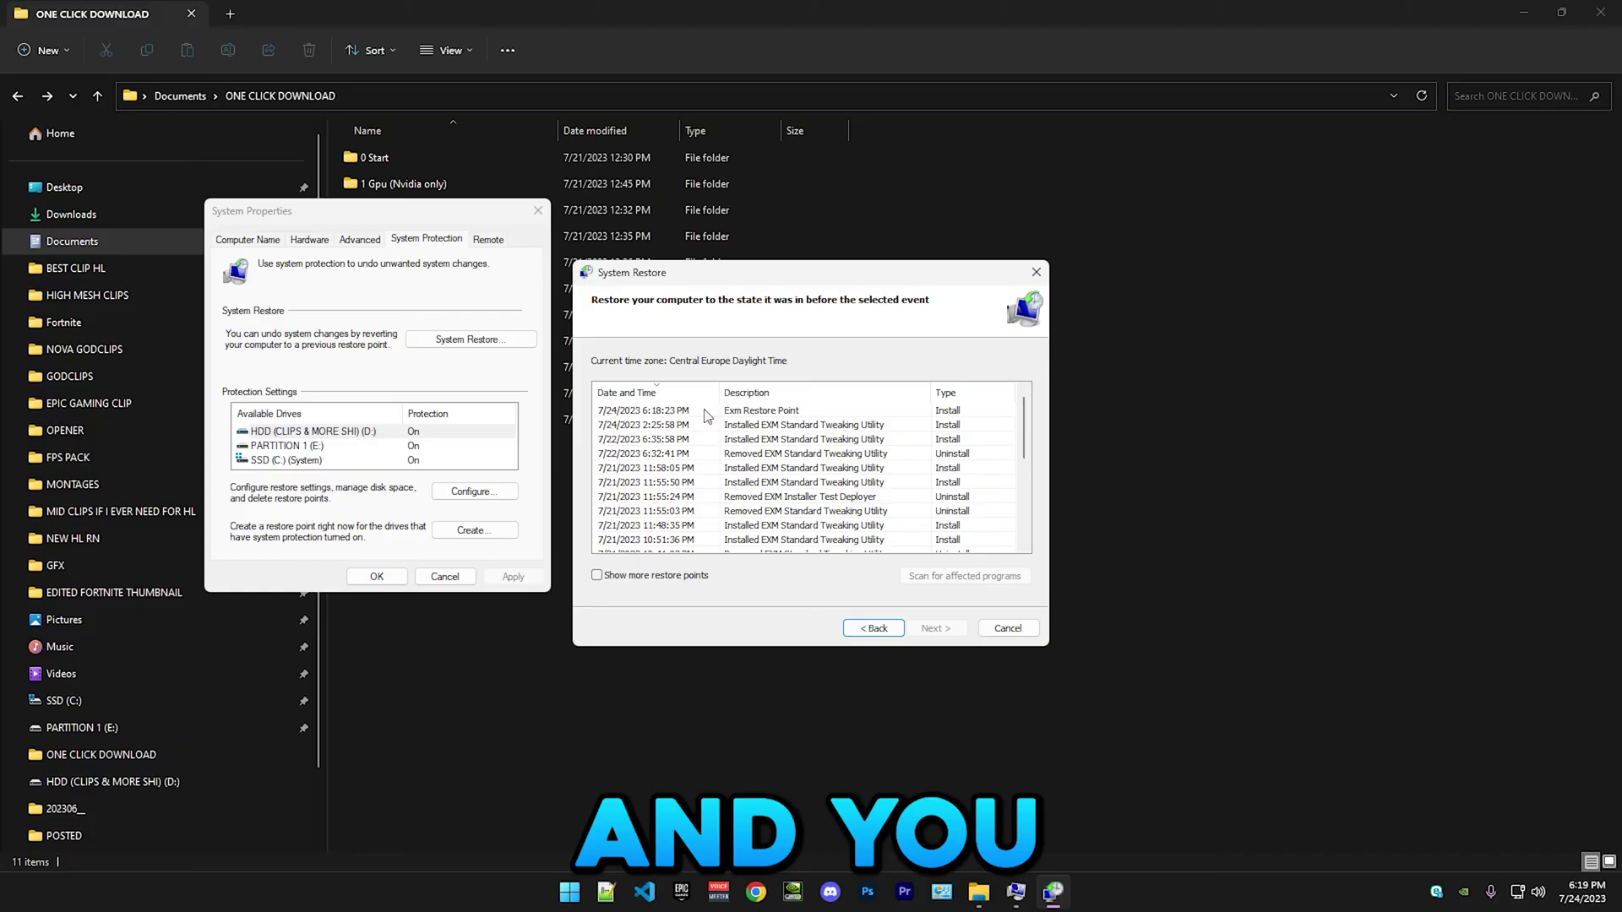
left_click(708, 412)
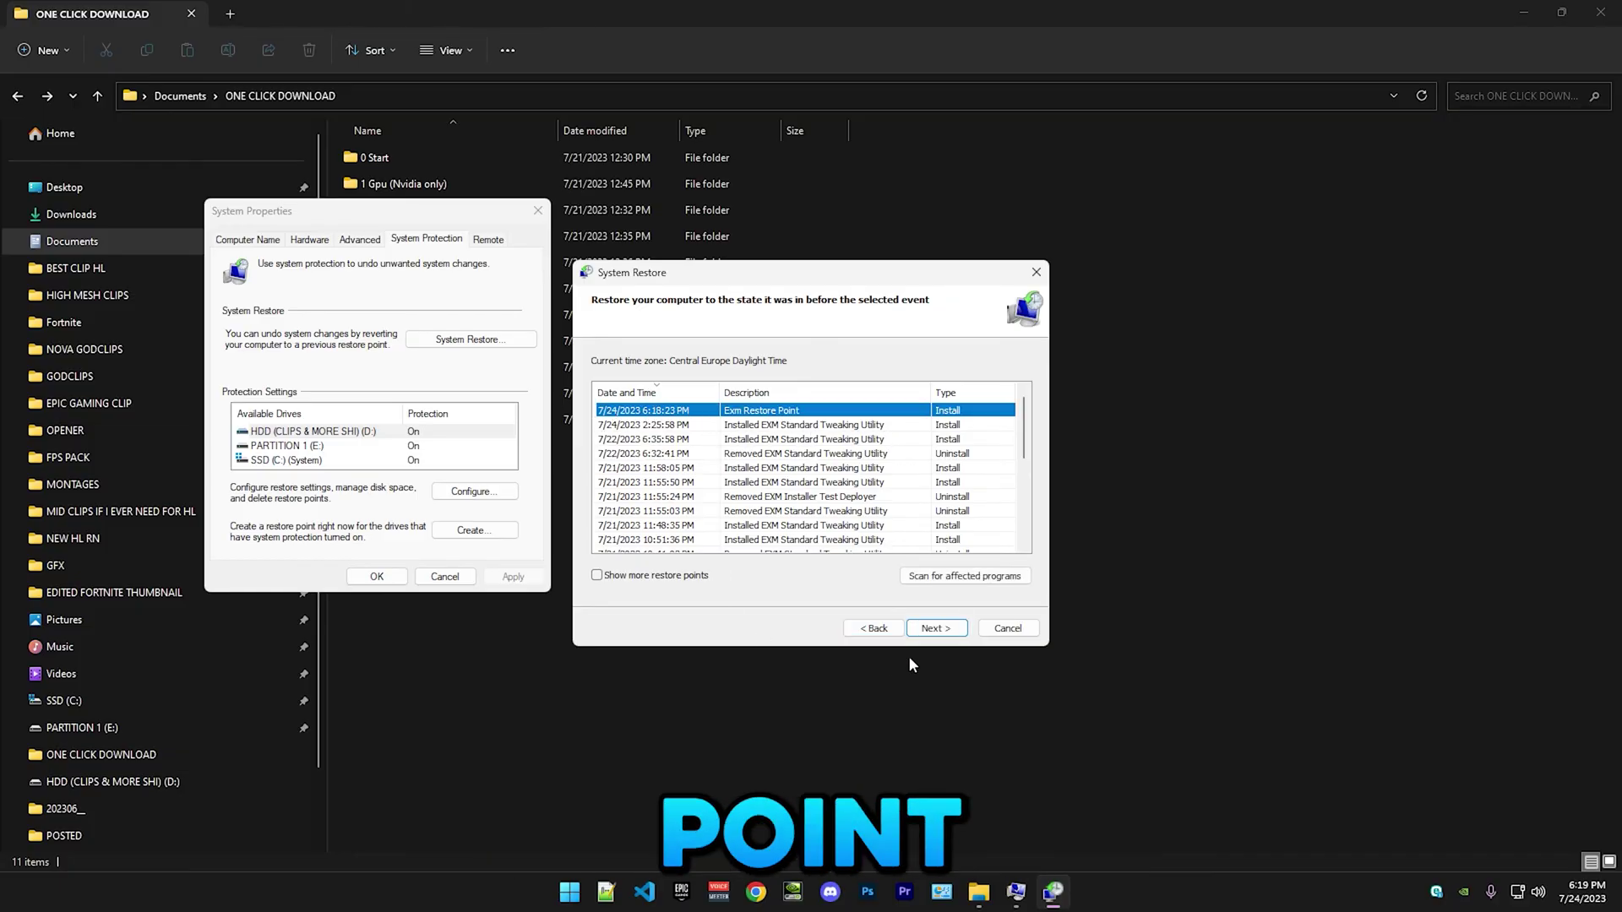
left_click(1008, 628)
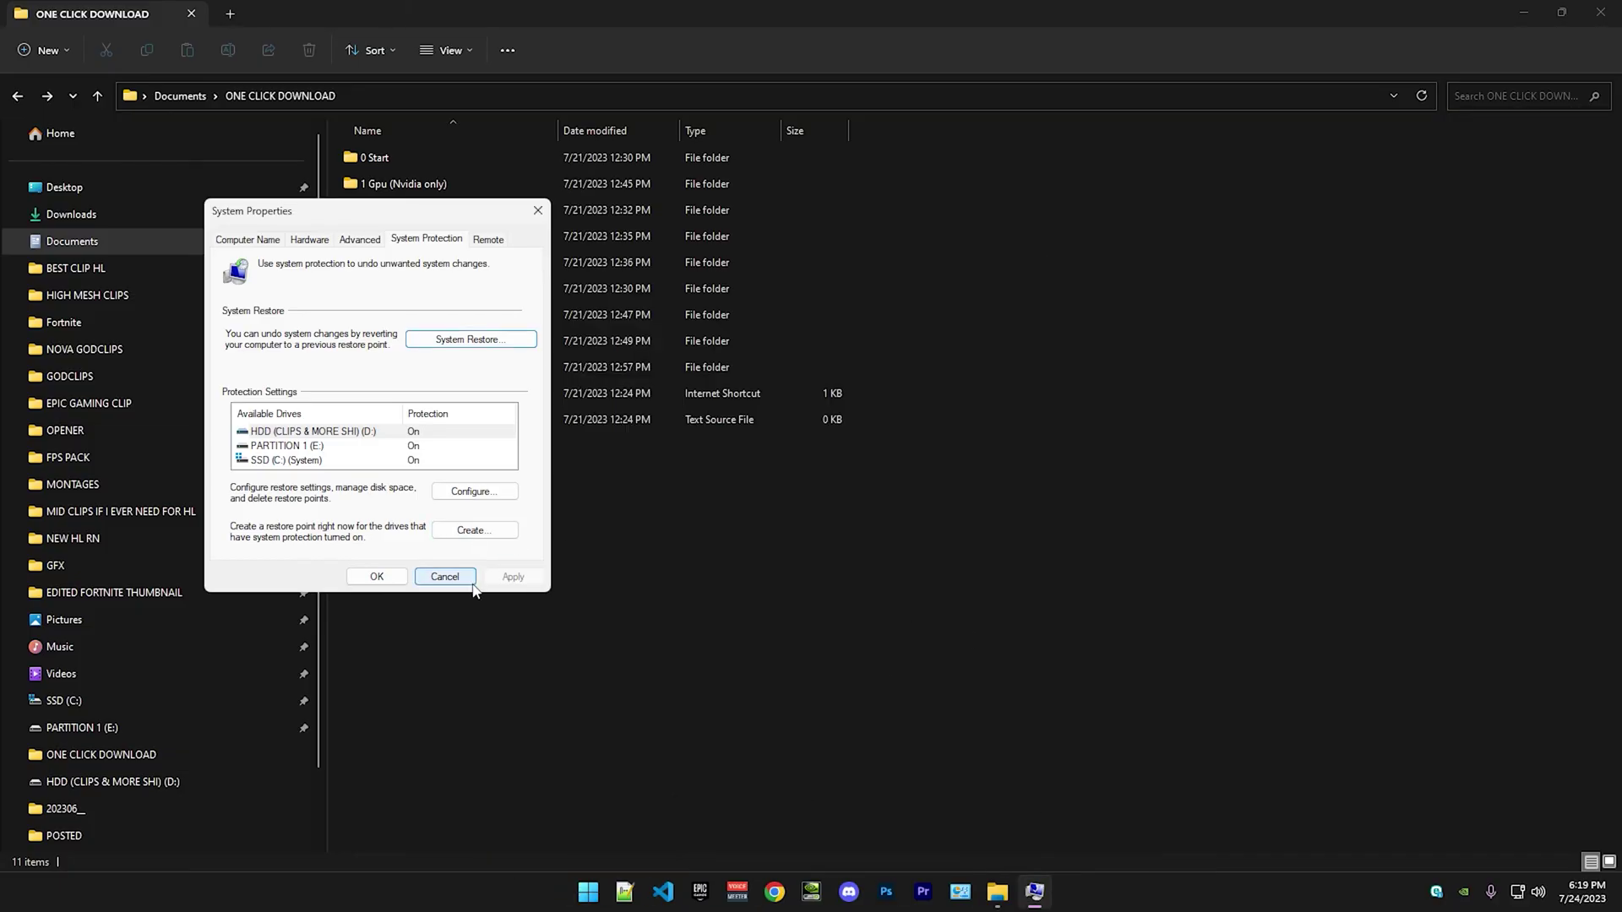
left_click(444, 577)
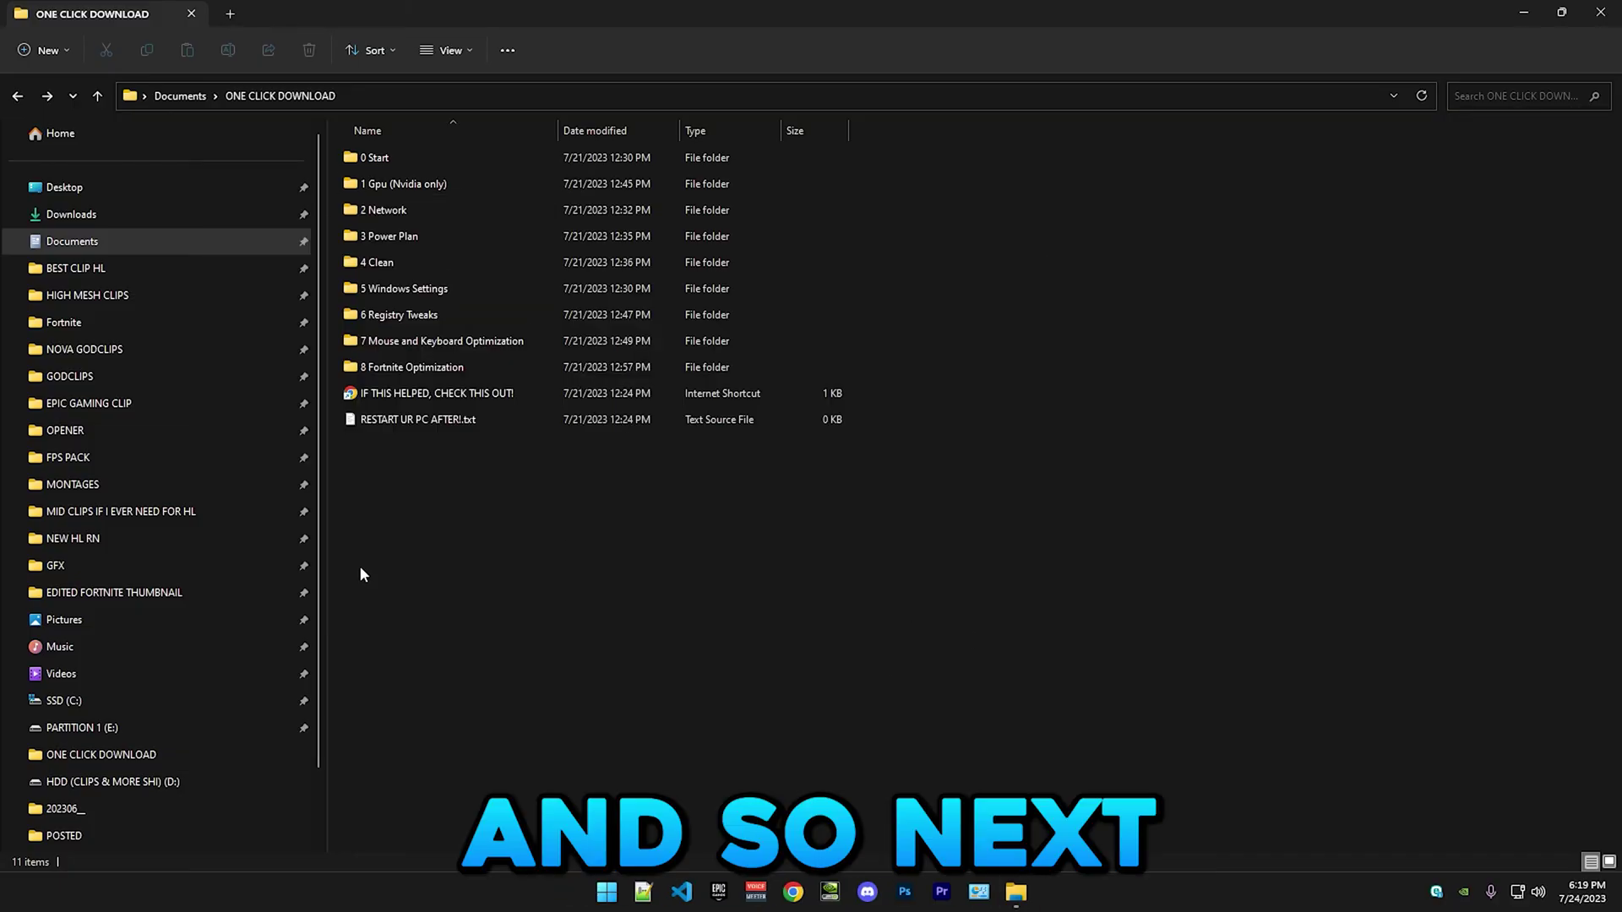
In 1 Gpu (Nvidia only), run the Advanced Hidden Nvidia Gpu Tweaks script as administrator.
double_click(405, 185)
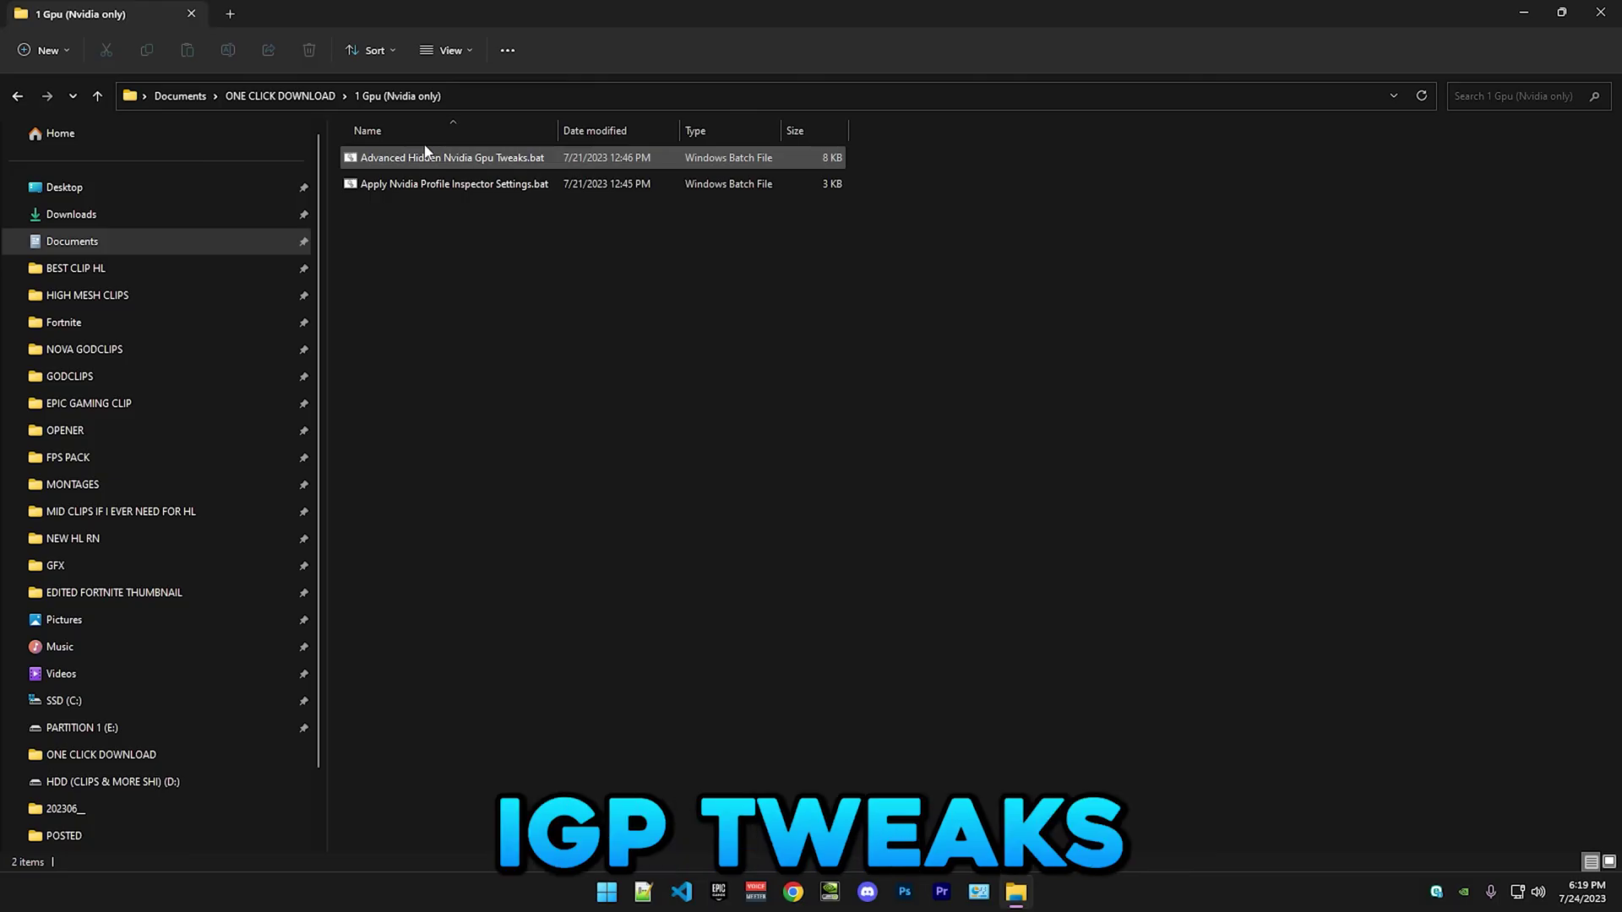
right_click(449, 163)
left_click(507, 242)
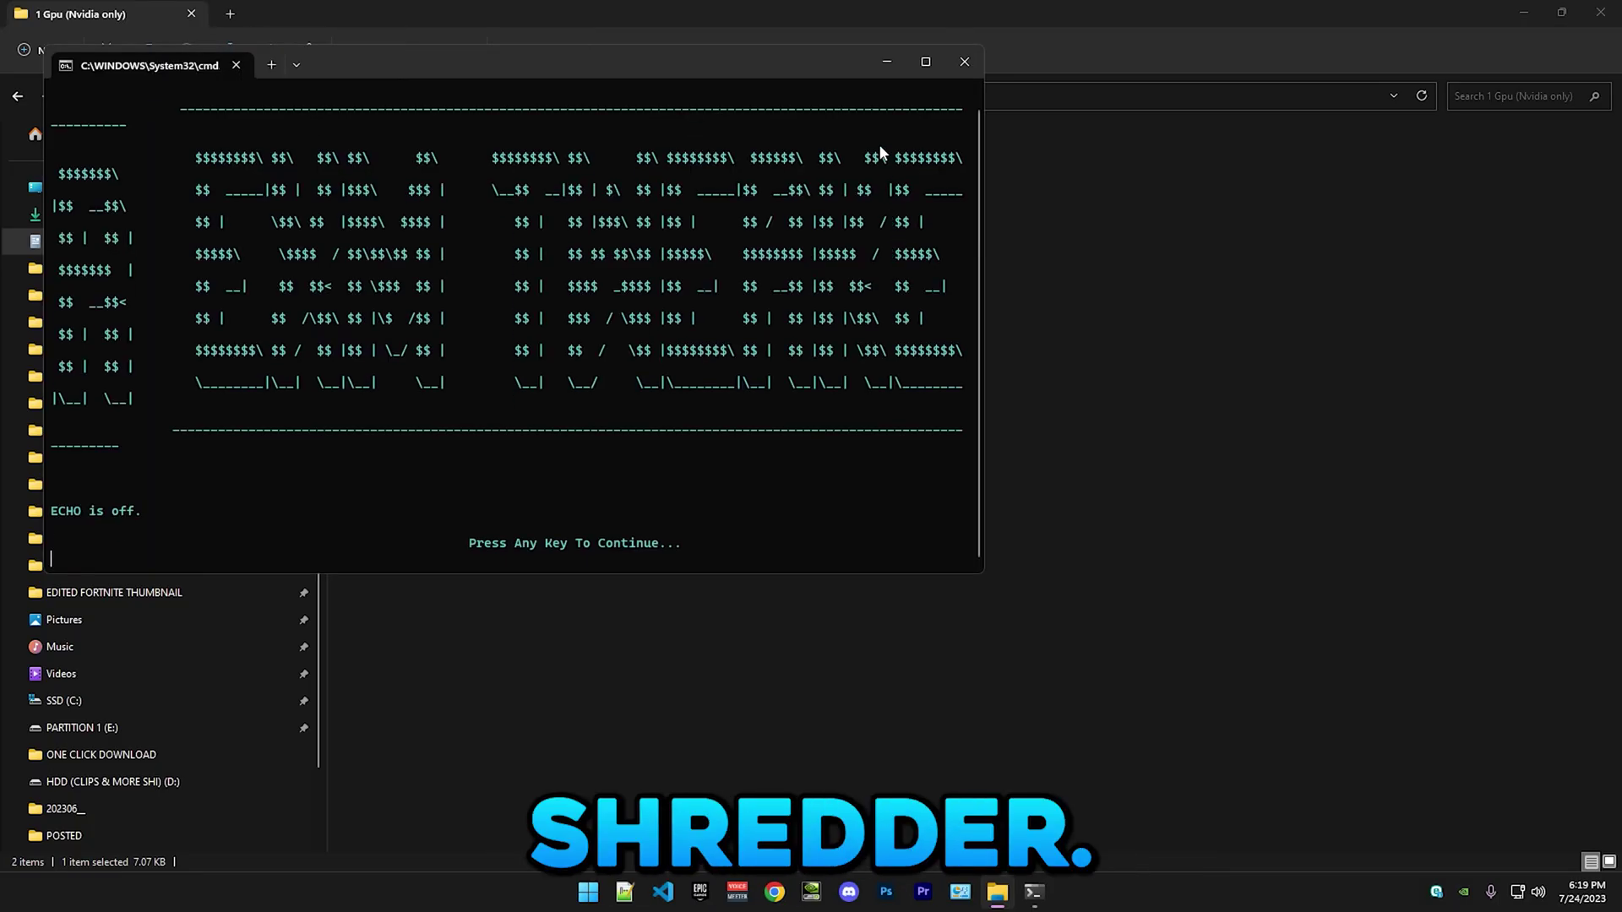
left_click(925, 61)
key("super")
left_click(398, 347)
key("Return")
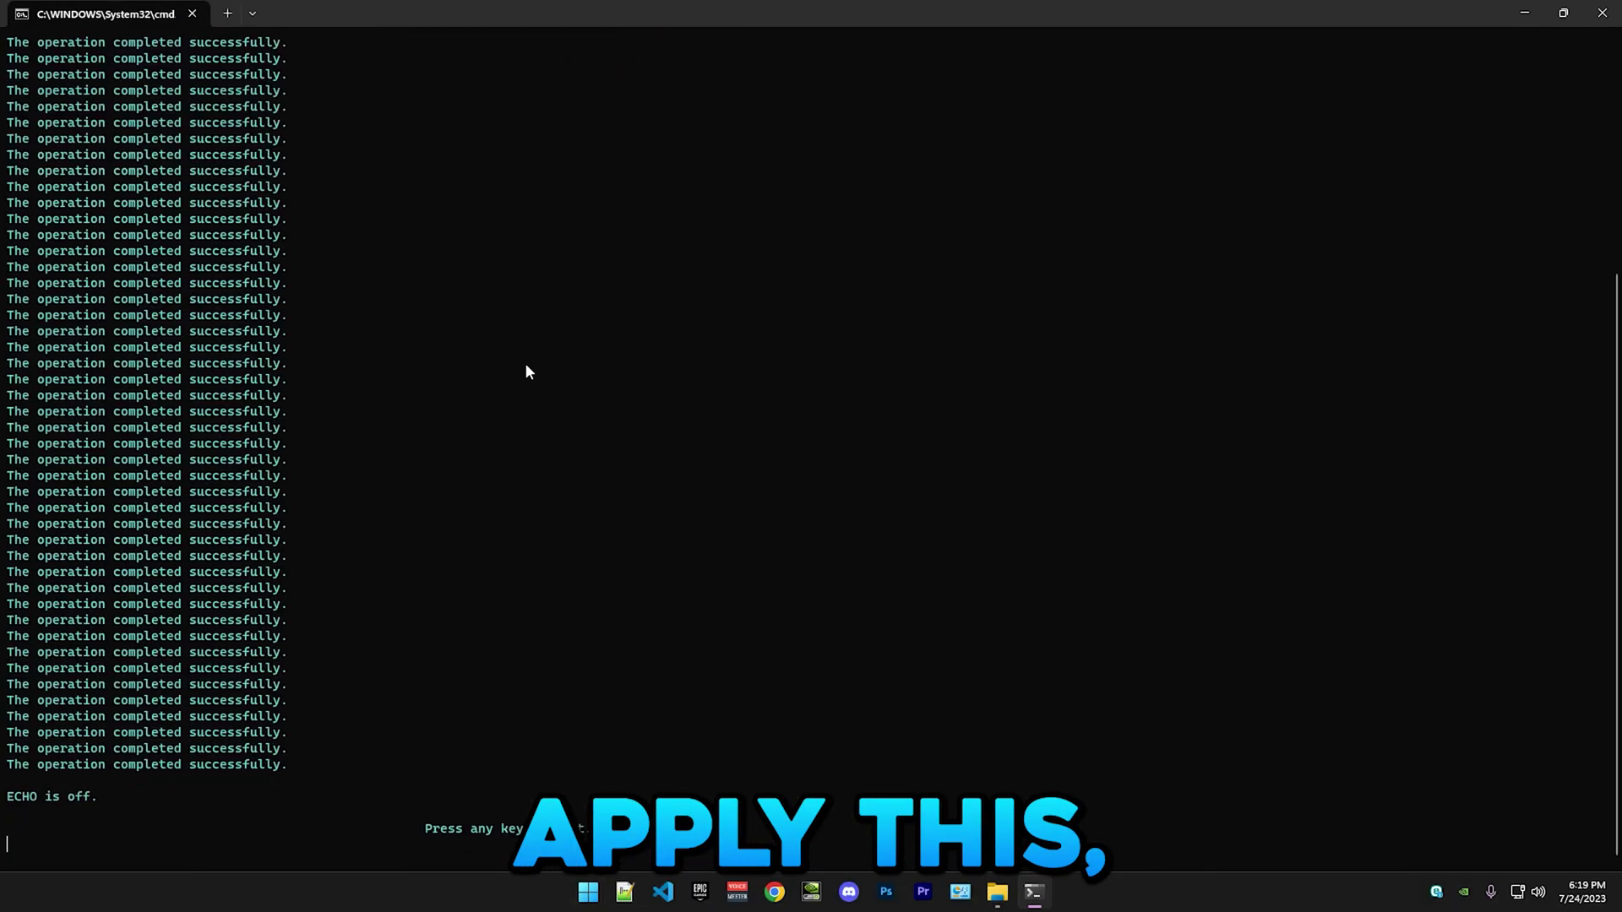
scroll(630, 546, "up", 15)
scroll(556, 540, "down", 5)
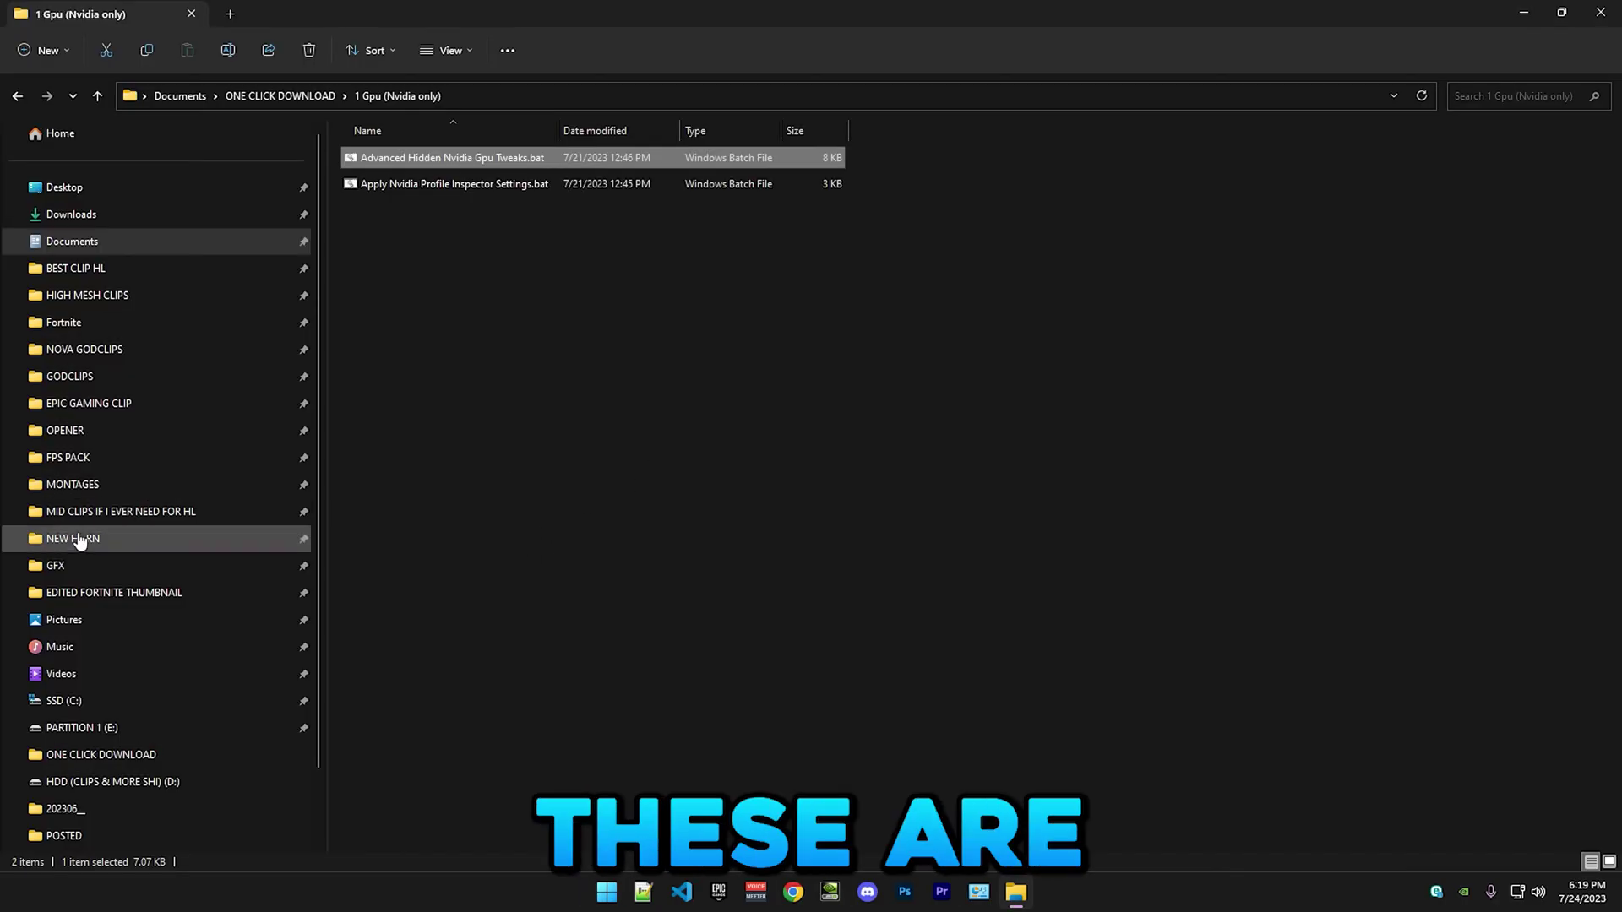
left_click(544, 306)
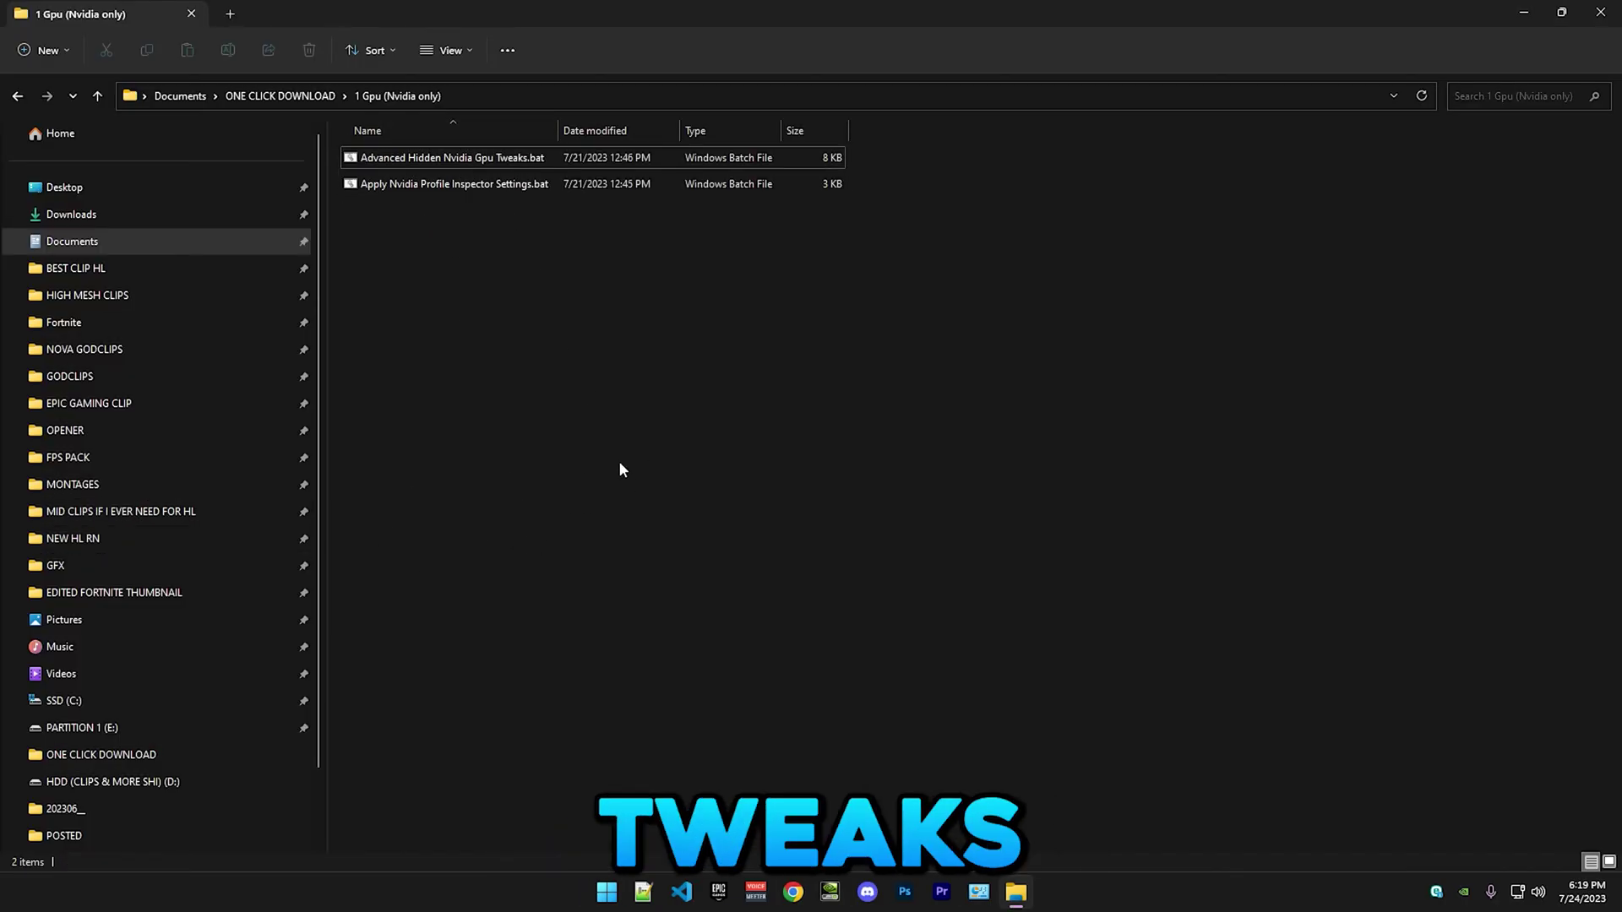
left_click(489, 267)
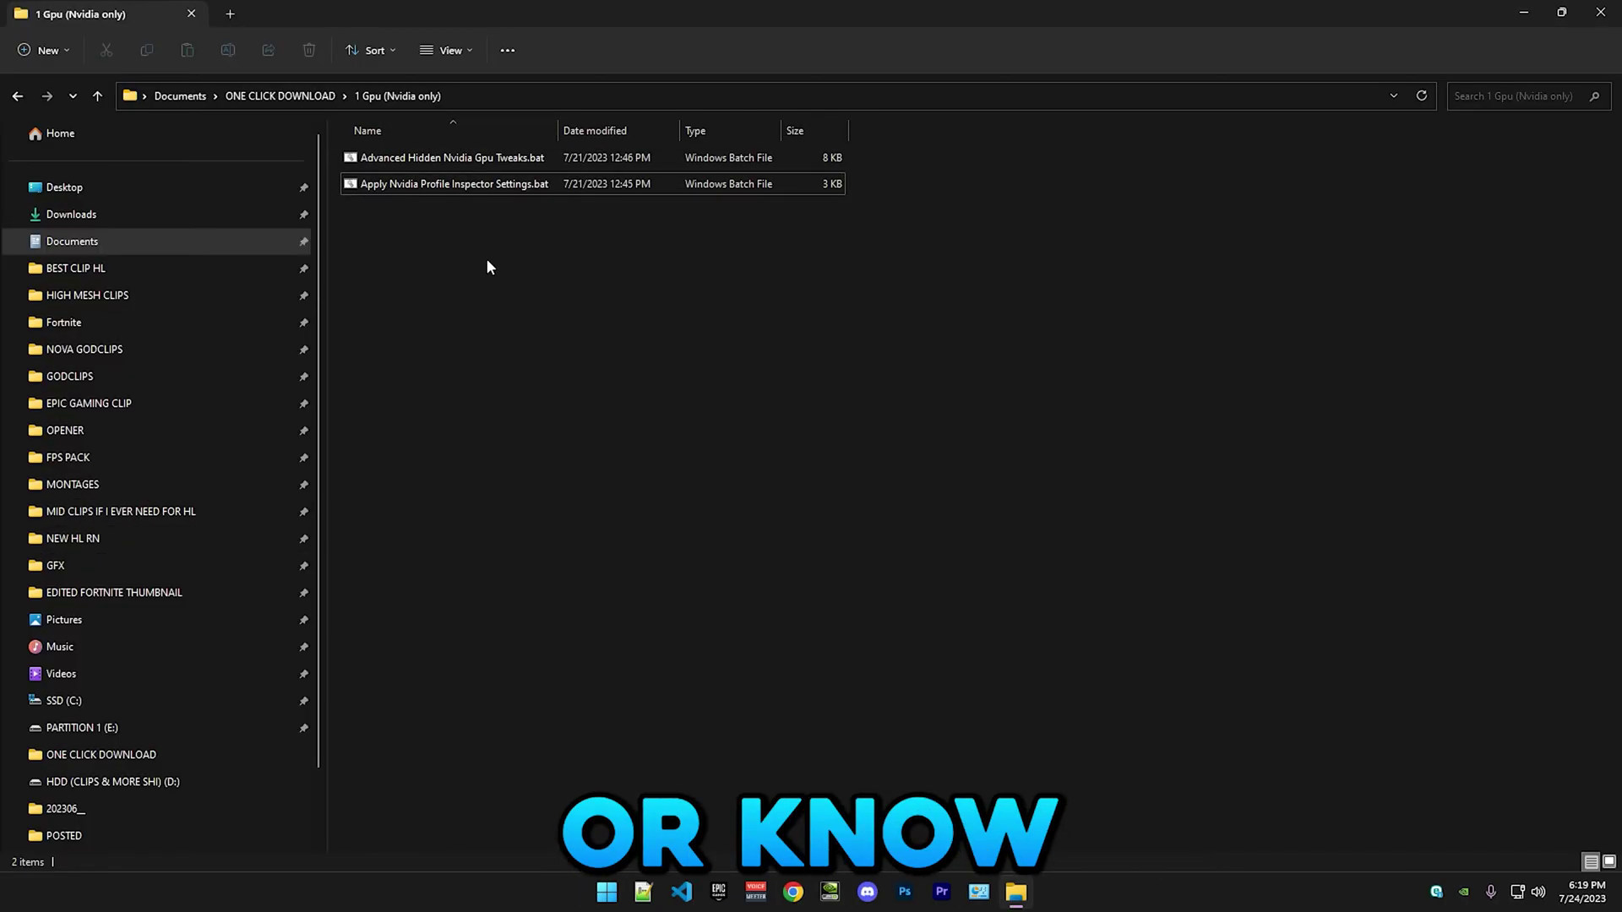
Run Apply Nvidia Profile Inspector Settings.bat as administrator, confirm the profile import, and return to ONE CLICK DOWNLOAD.
right_click(407, 190)
left_click(693, 262)
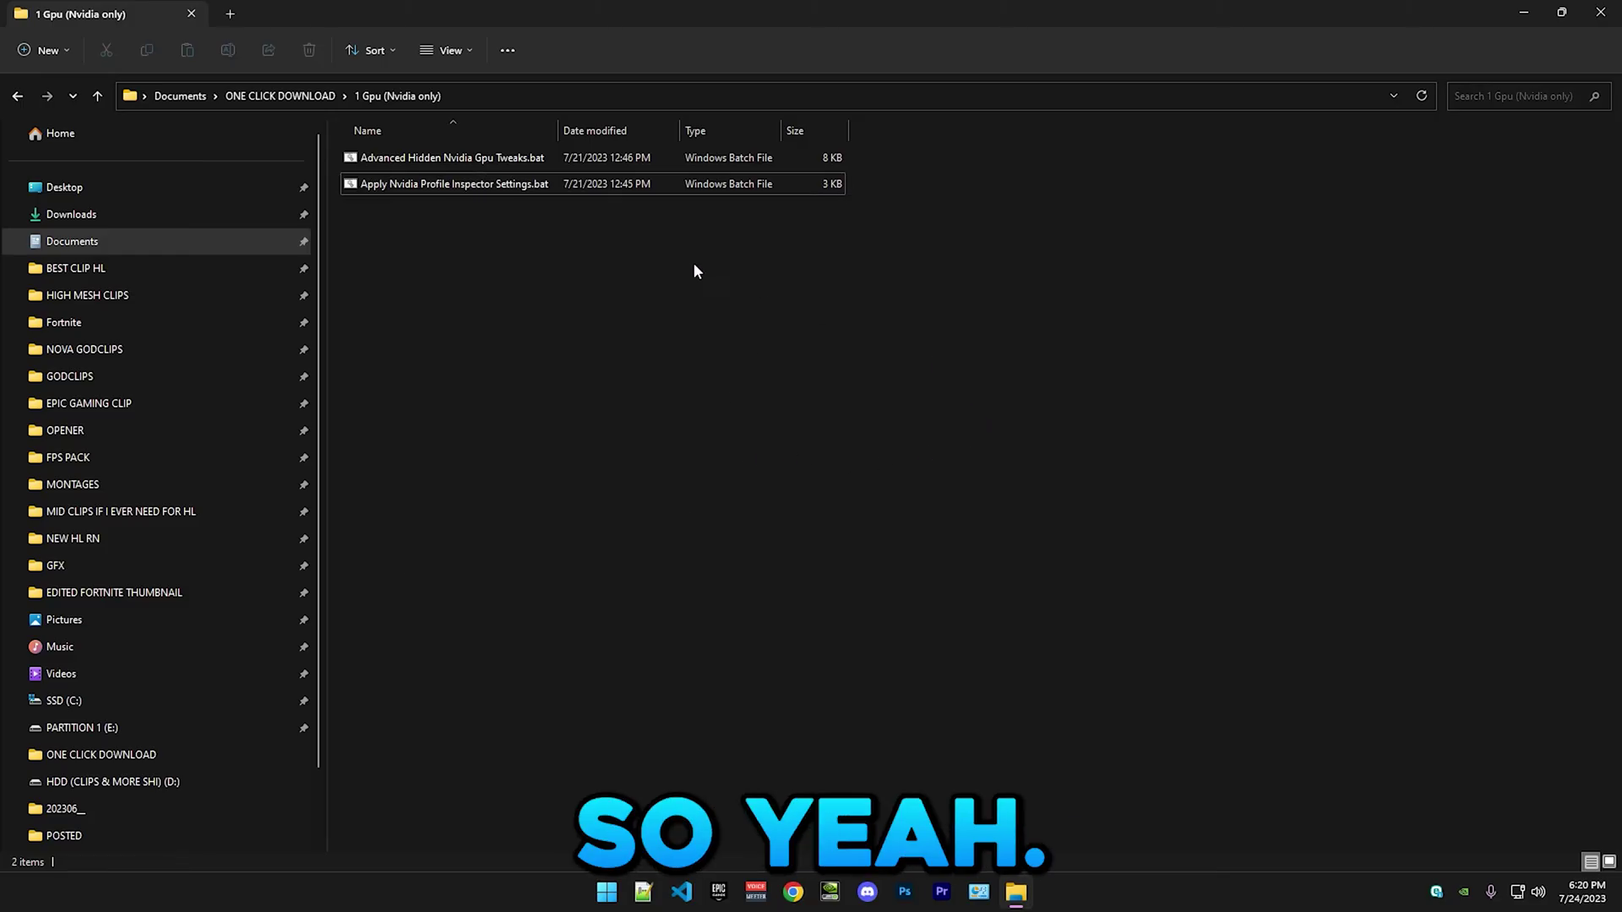
right_click(400, 187)
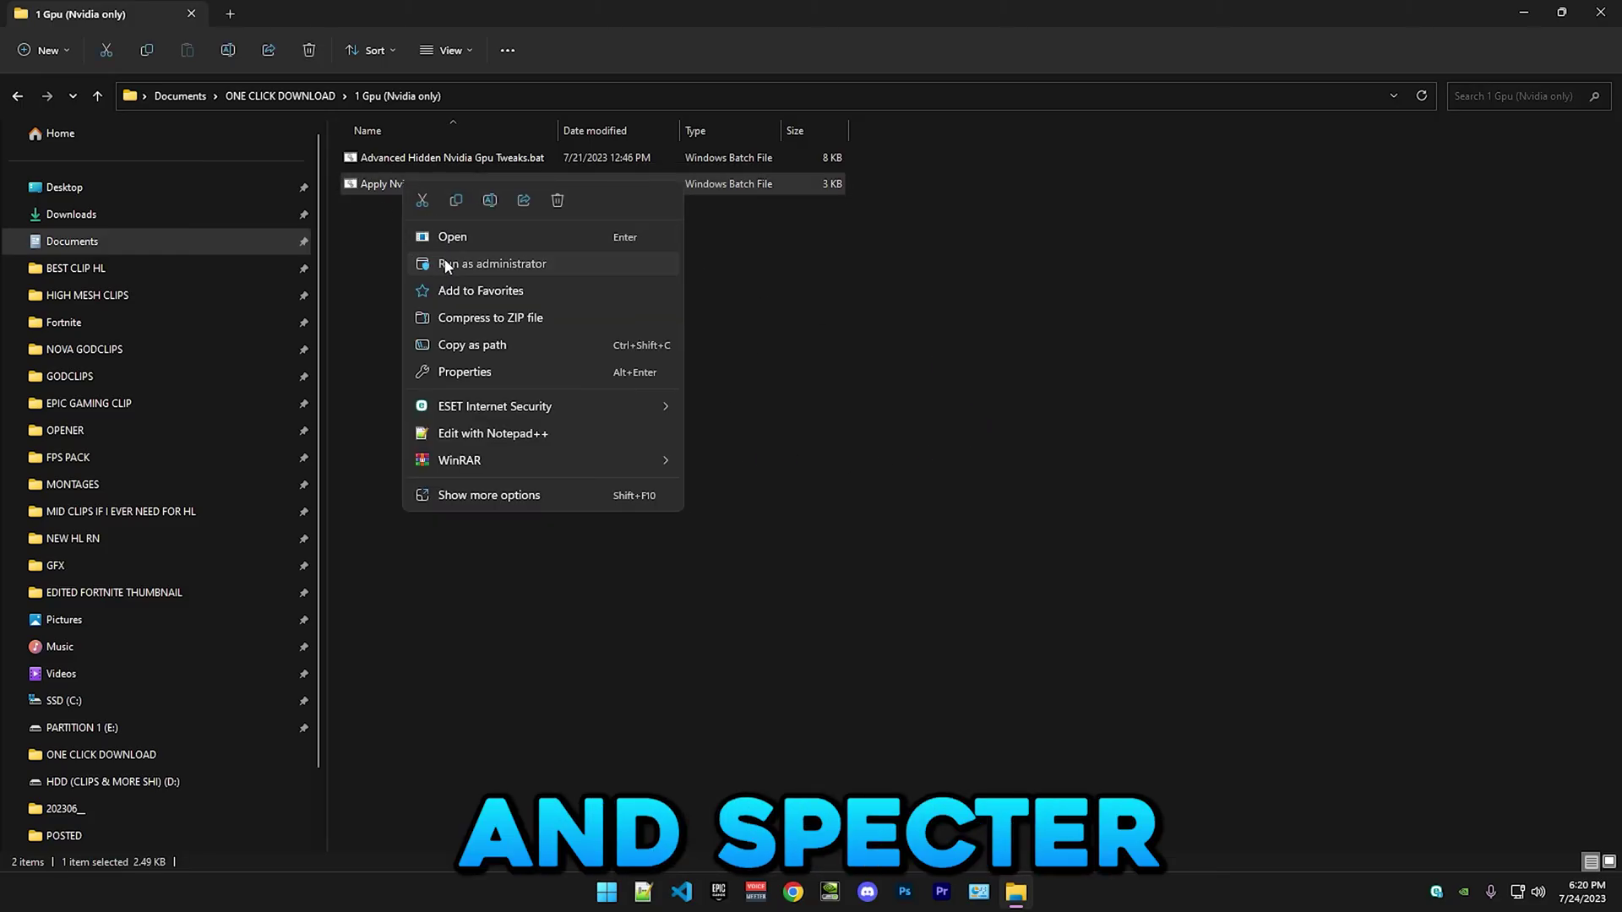
left_click(490, 263)
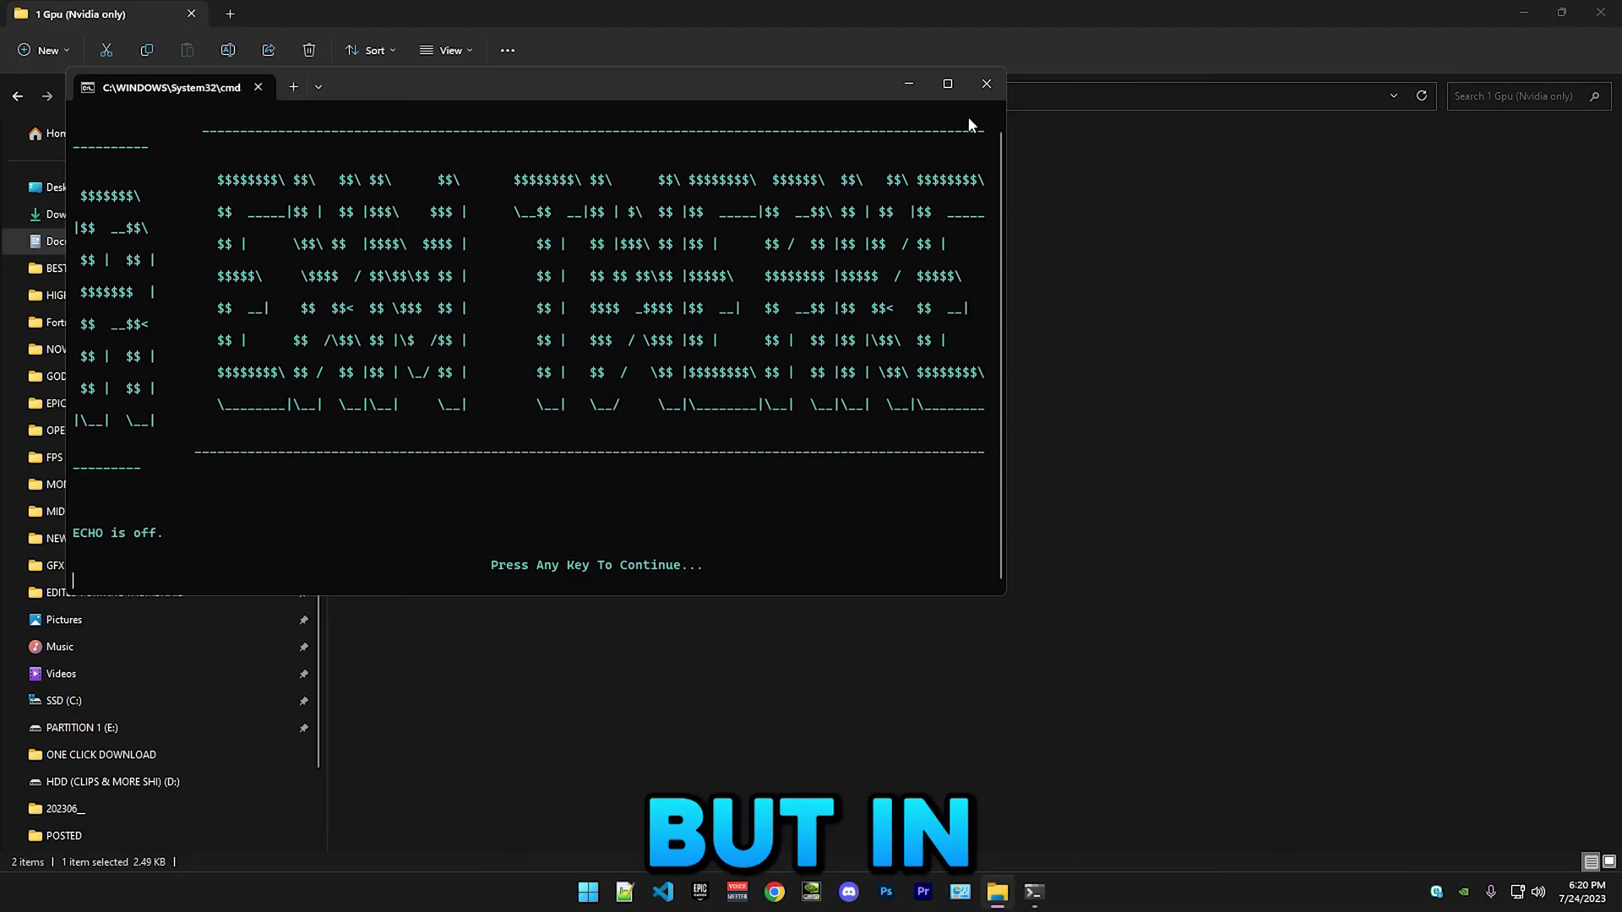
left_click(948, 83)
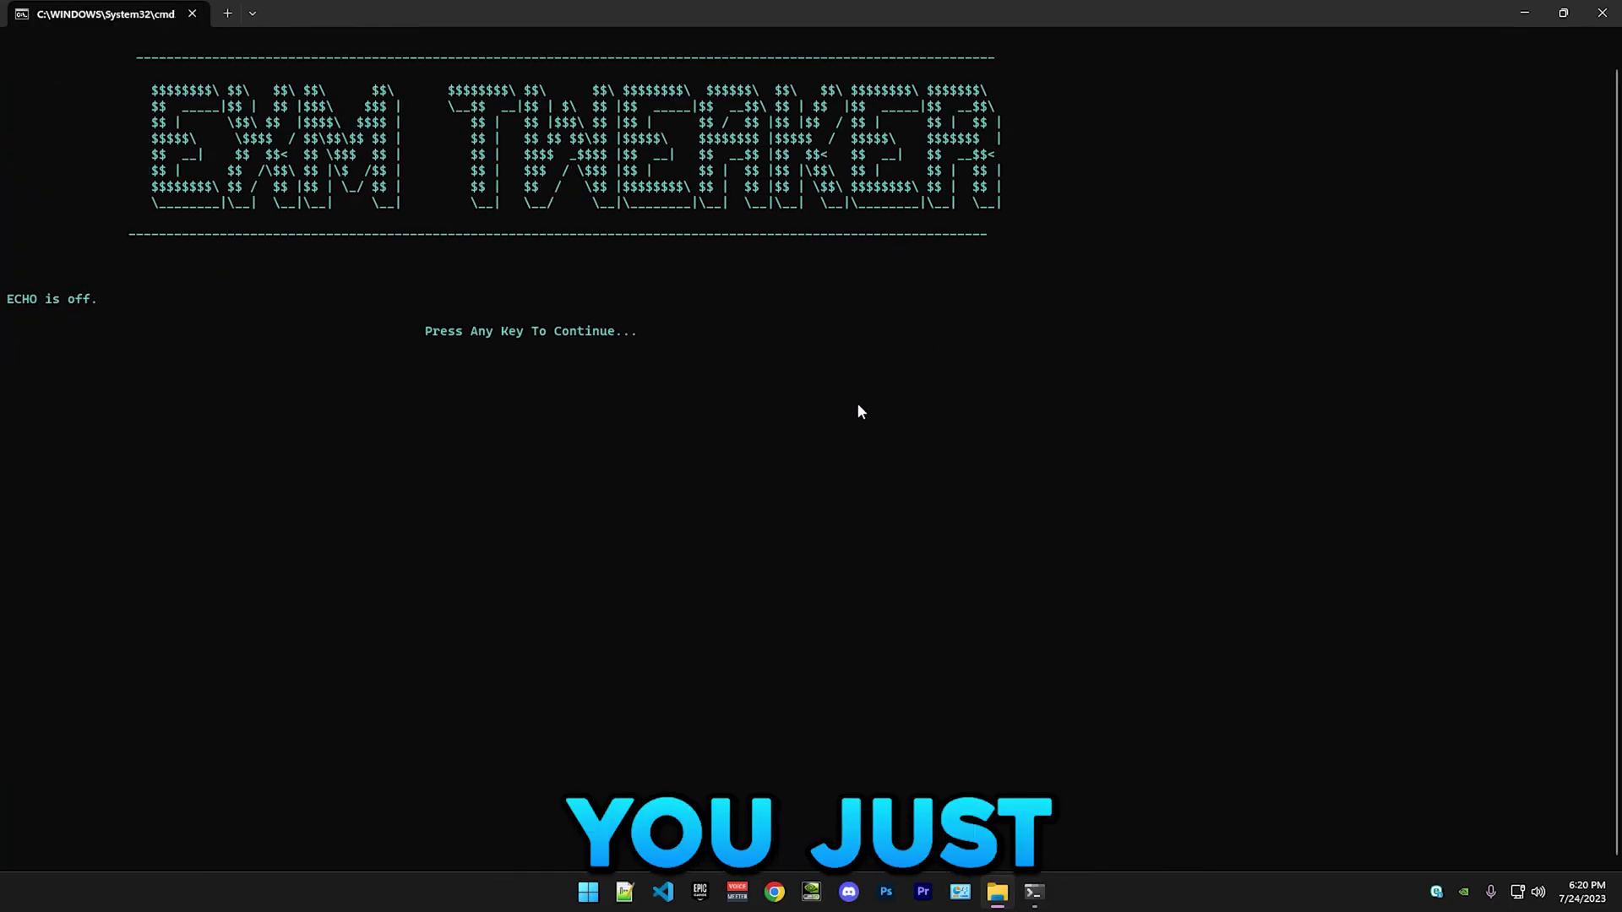
key("space")
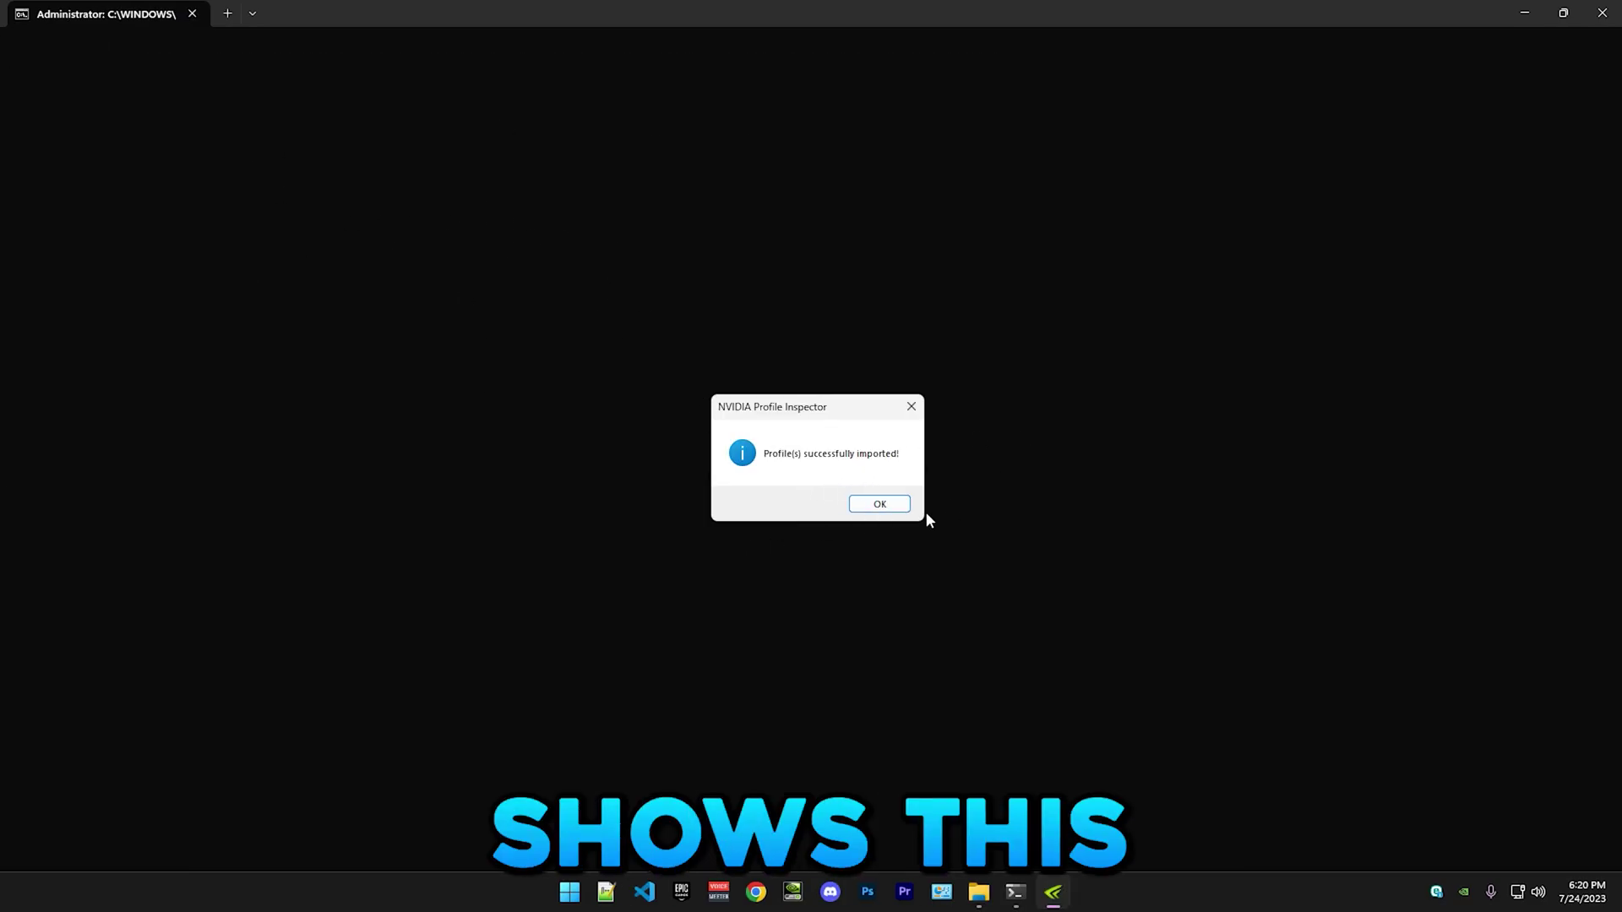
left_click(880, 505)
key("space")
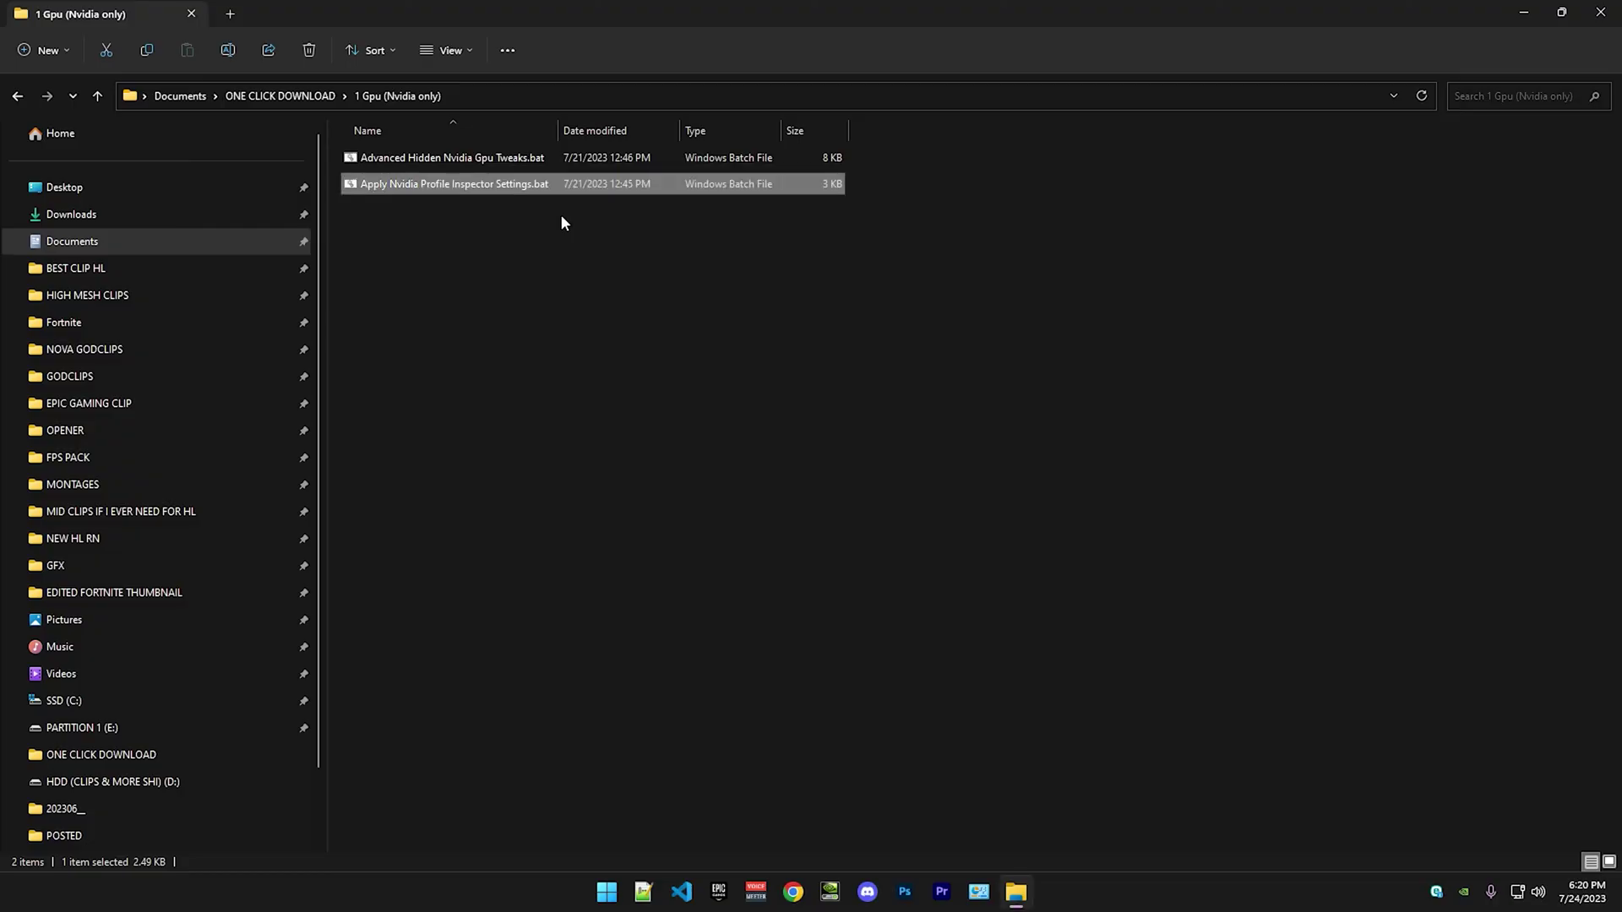
left_click(17, 93)
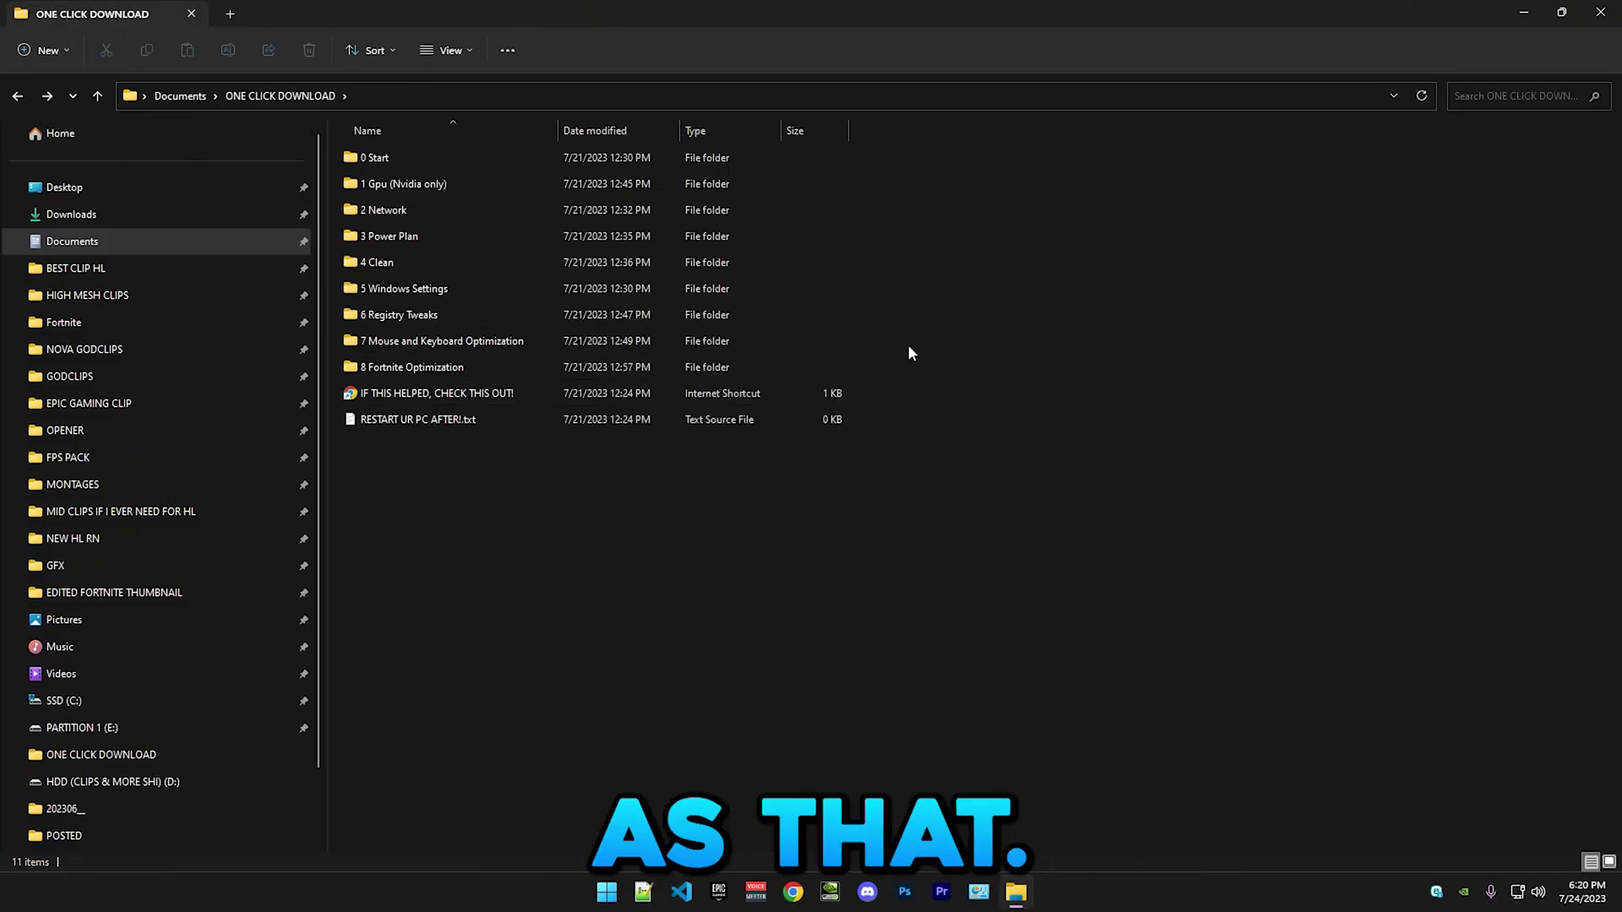
In 2 Network, run the Delete Dns Cache script as administrator to flush DNS.
double_click(409, 209)
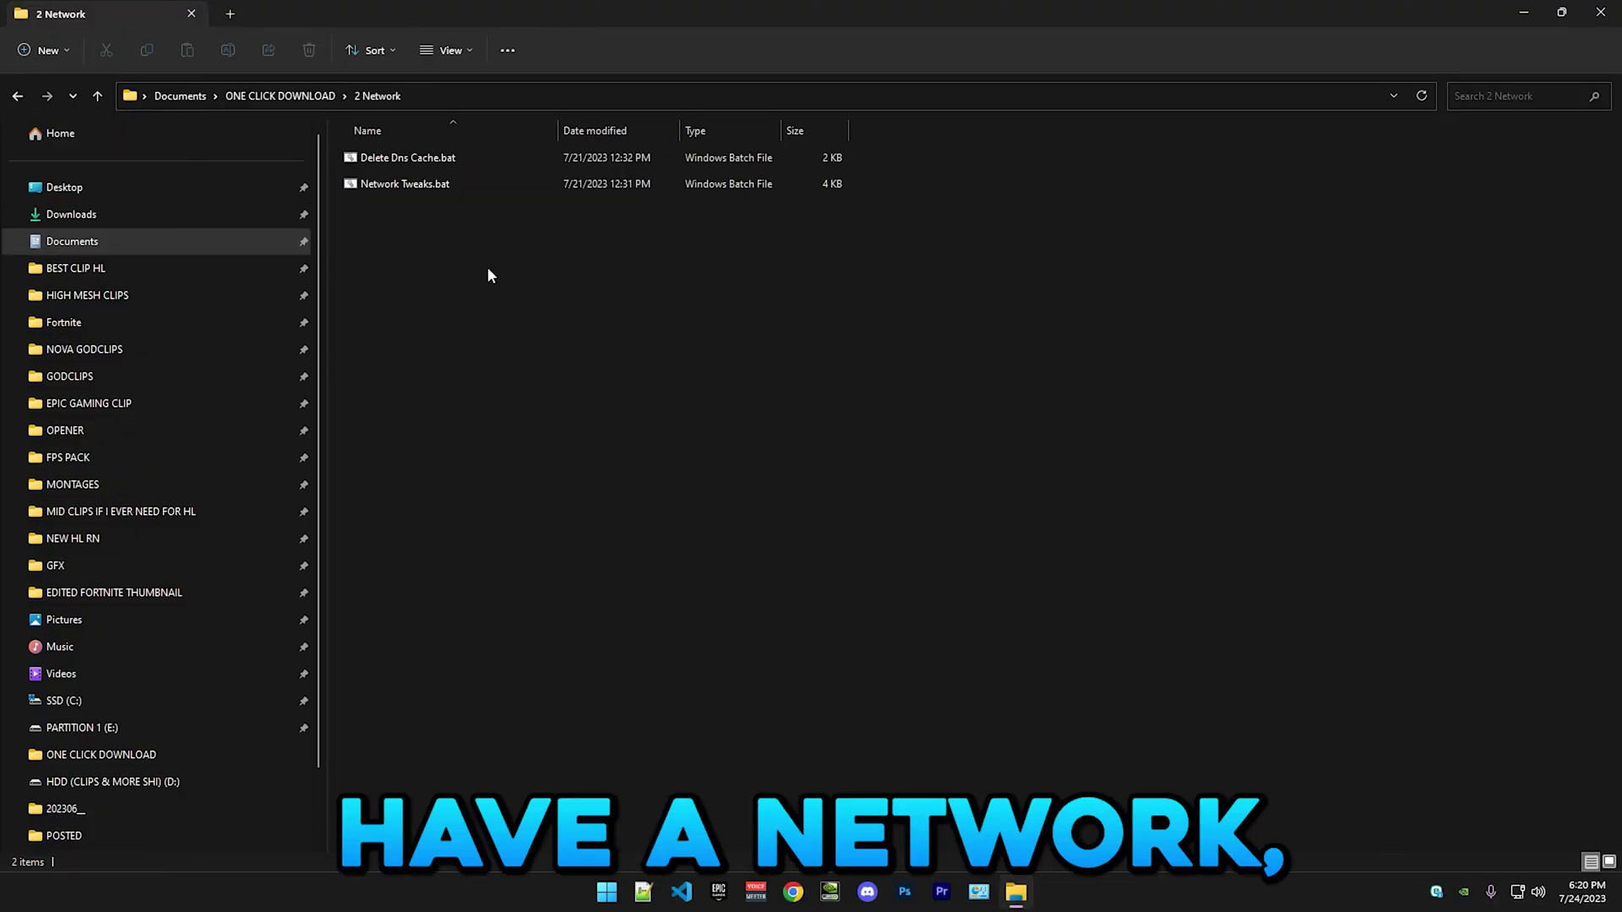
double_click(402, 158)
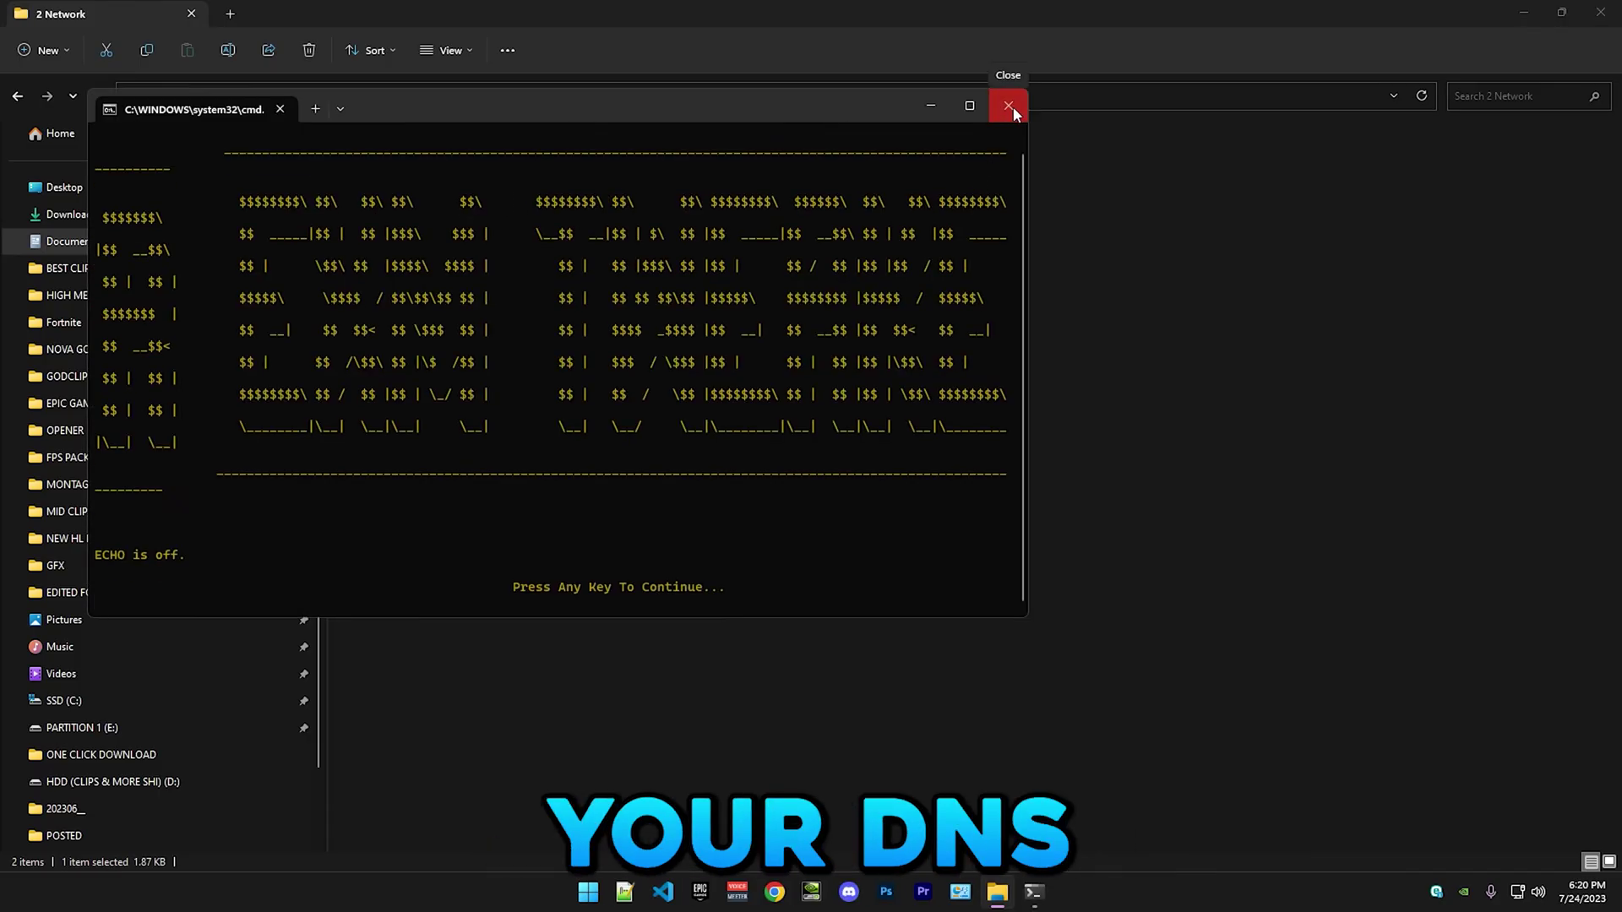
left_click(1010, 106)
right_click(403, 157)
left_click(459, 235)
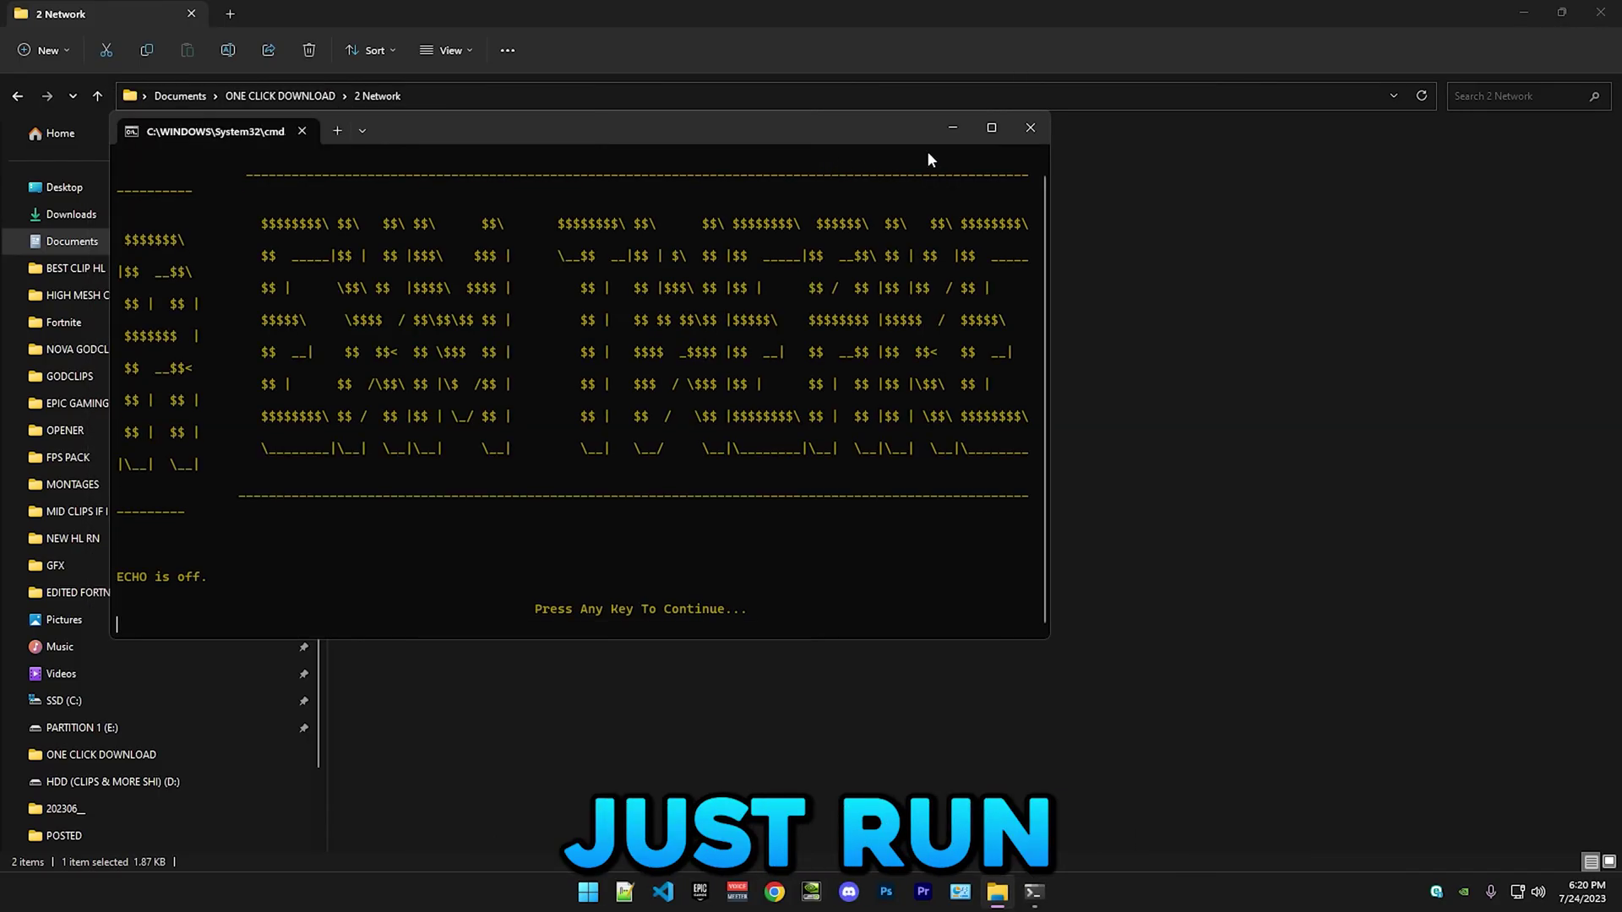
left_click(985, 125)
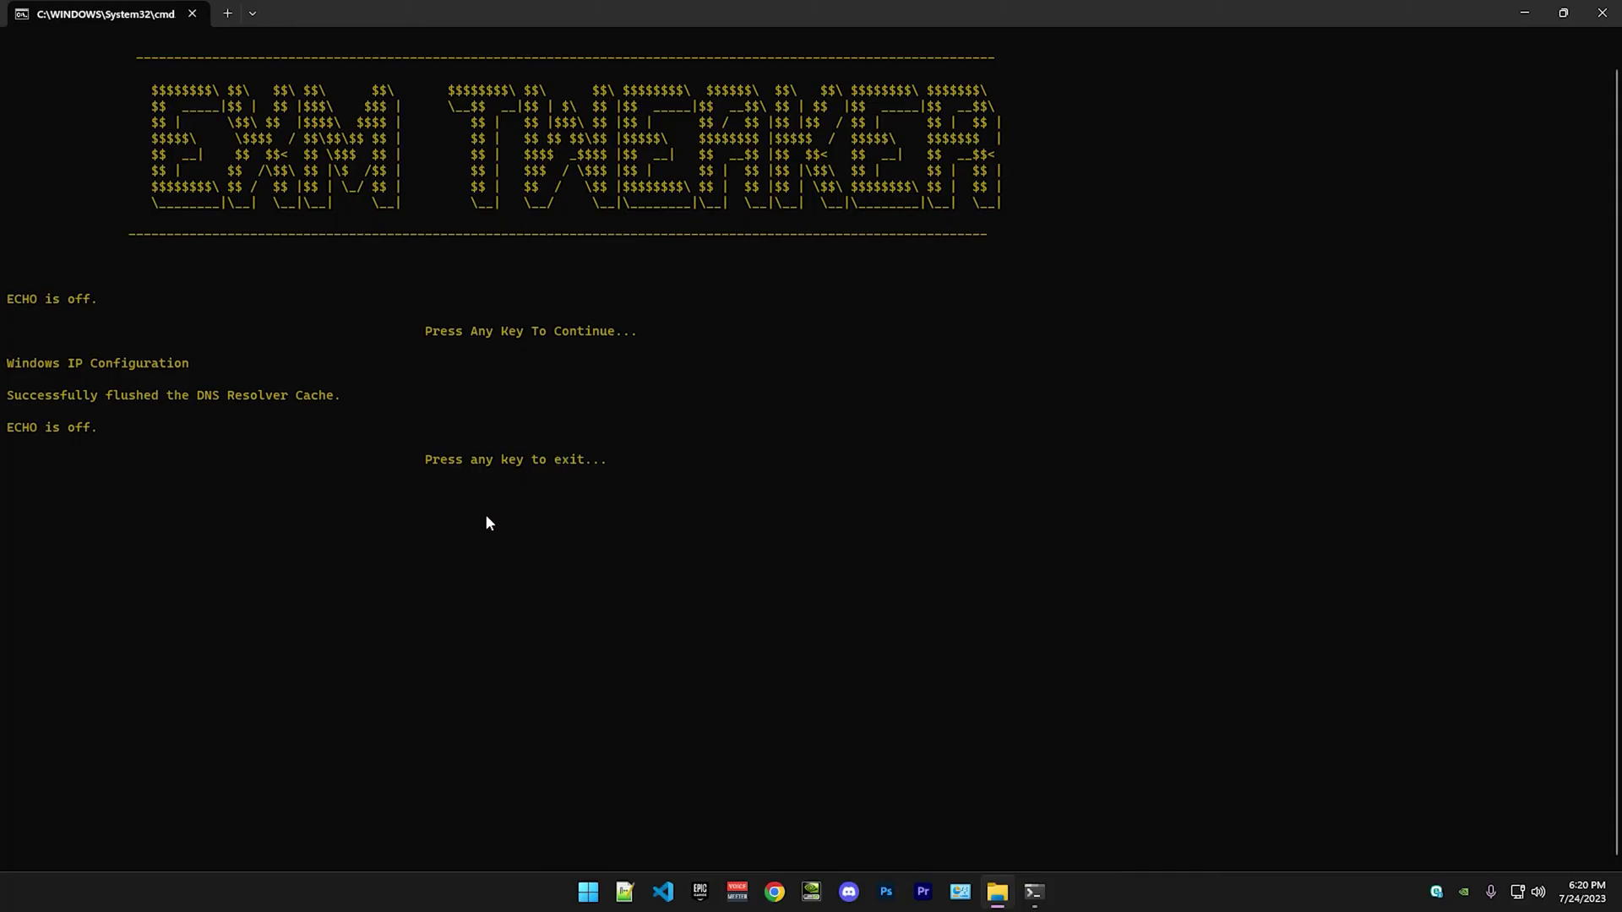
key("Return")
Run Network Tweaks.bat as administrator through its prompts, then return to ONE CLICK DOWNLOAD.
right_click(411, 185)
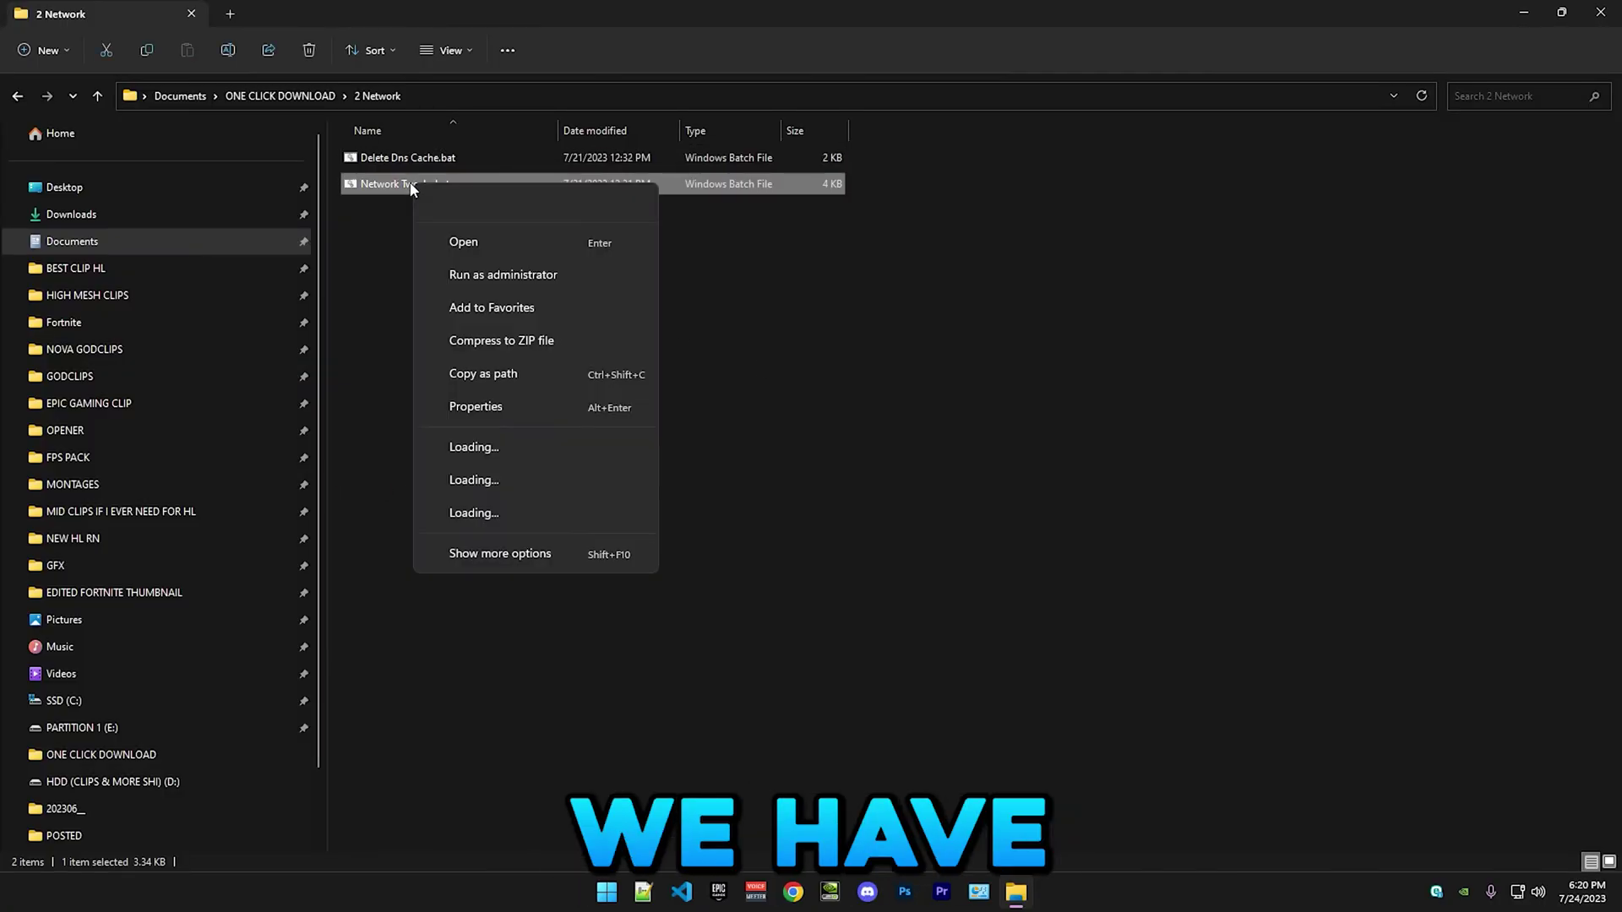
left_click(465, 265)
left_click(1019, 147)
key("Return")
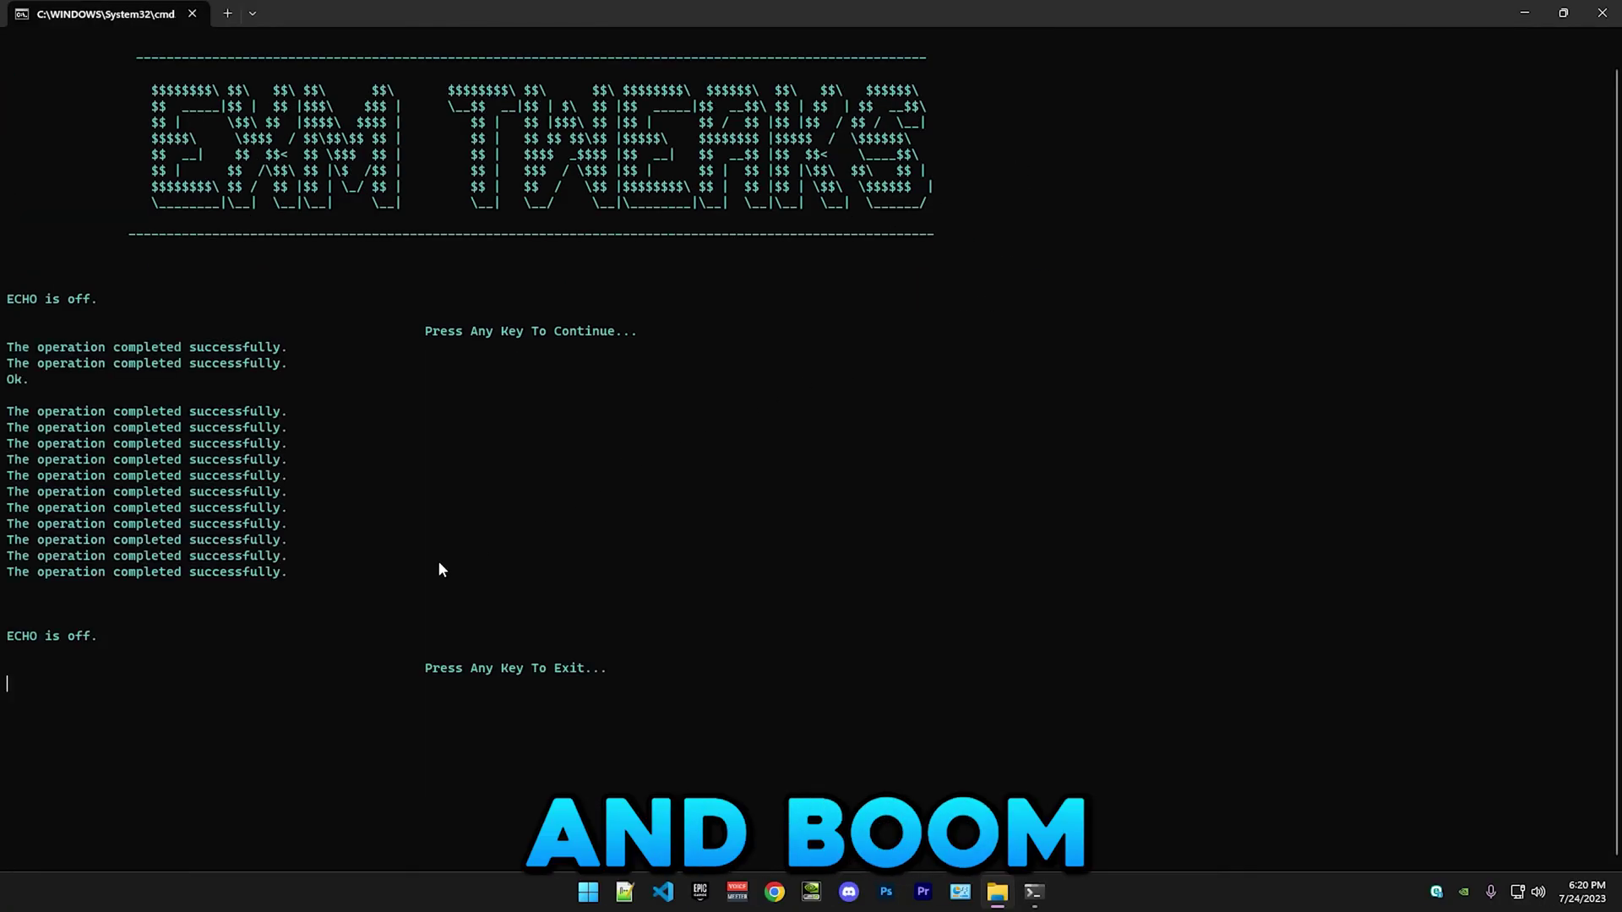
key("Return")
left_click(17, 96)
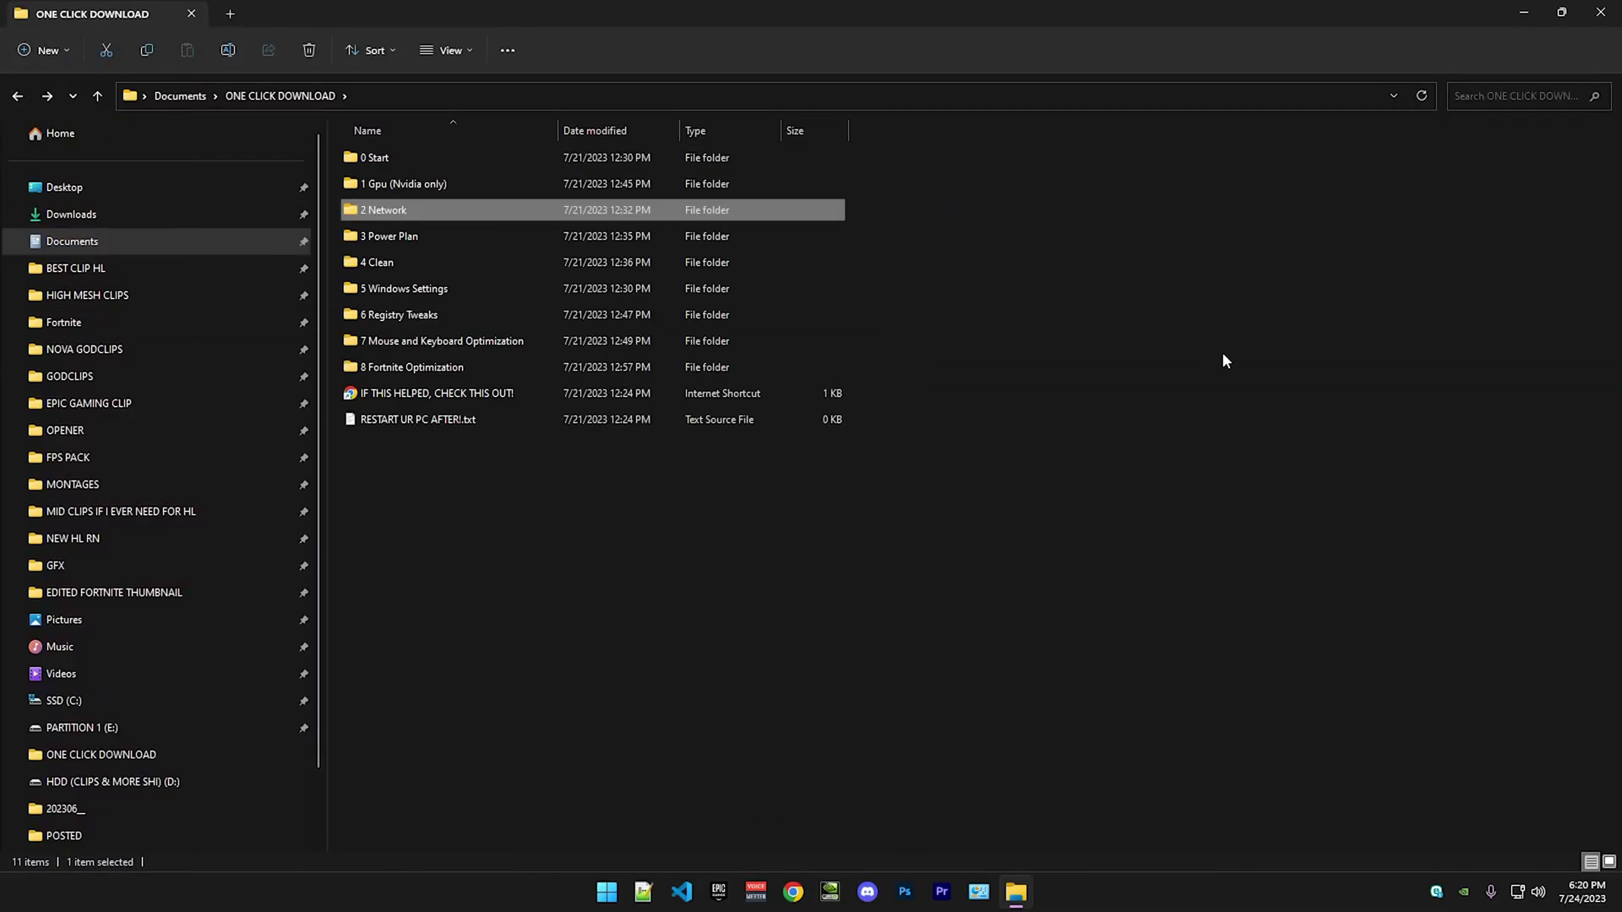
In 3 Power Plan, run the Ultimate Performance power plan script as administrator.
double_click(505, 235)
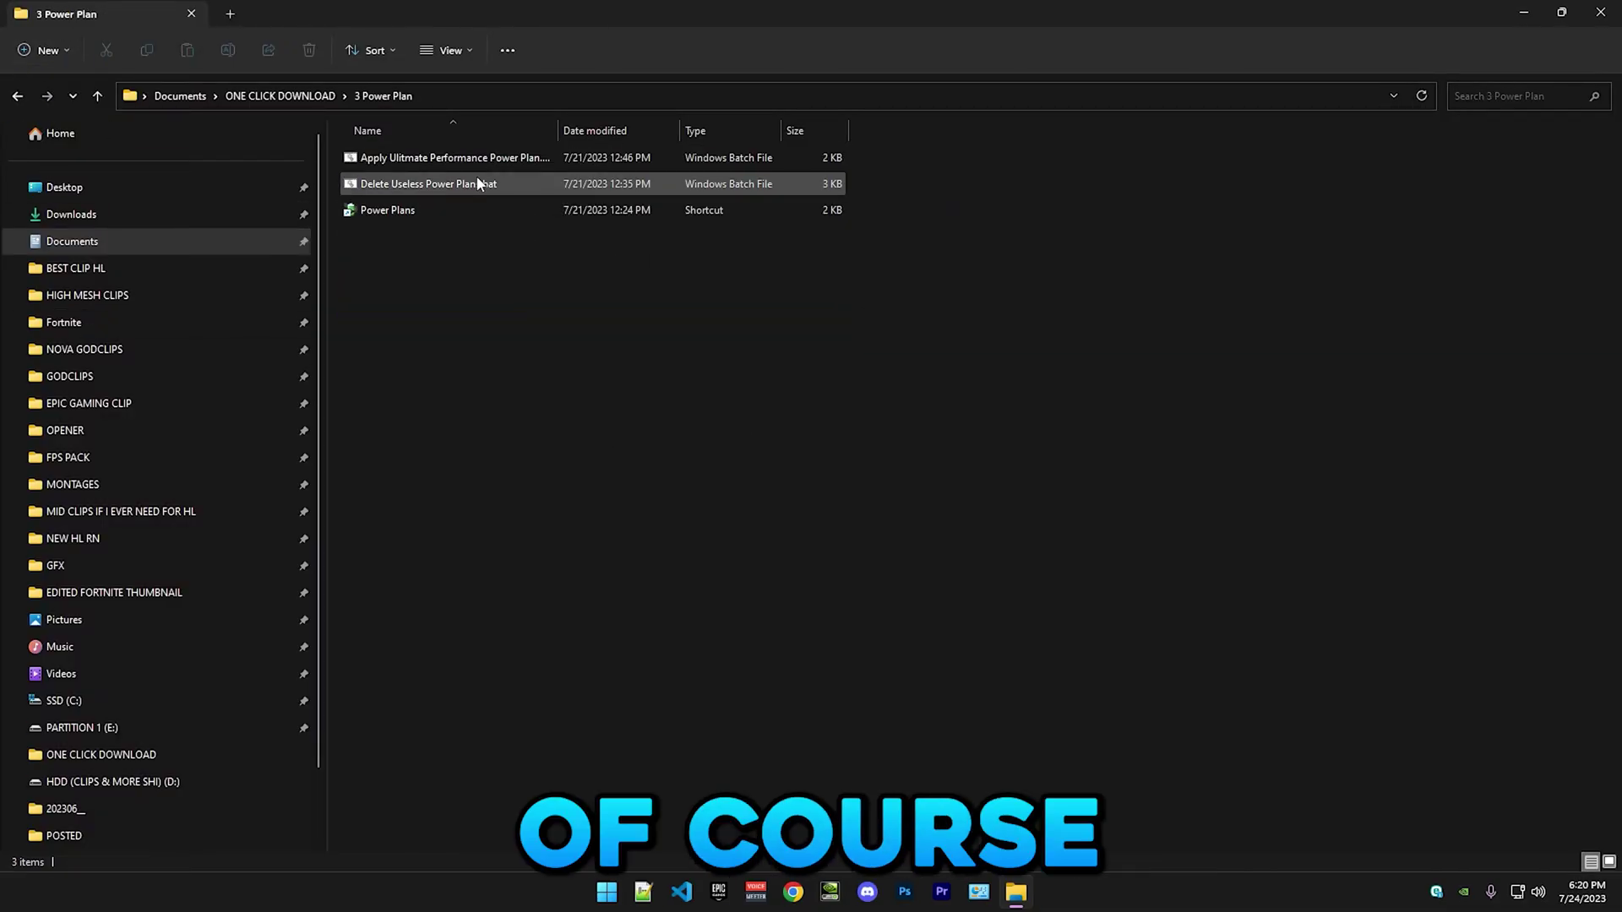
left_click(429, 158)
right_click(429, 159)
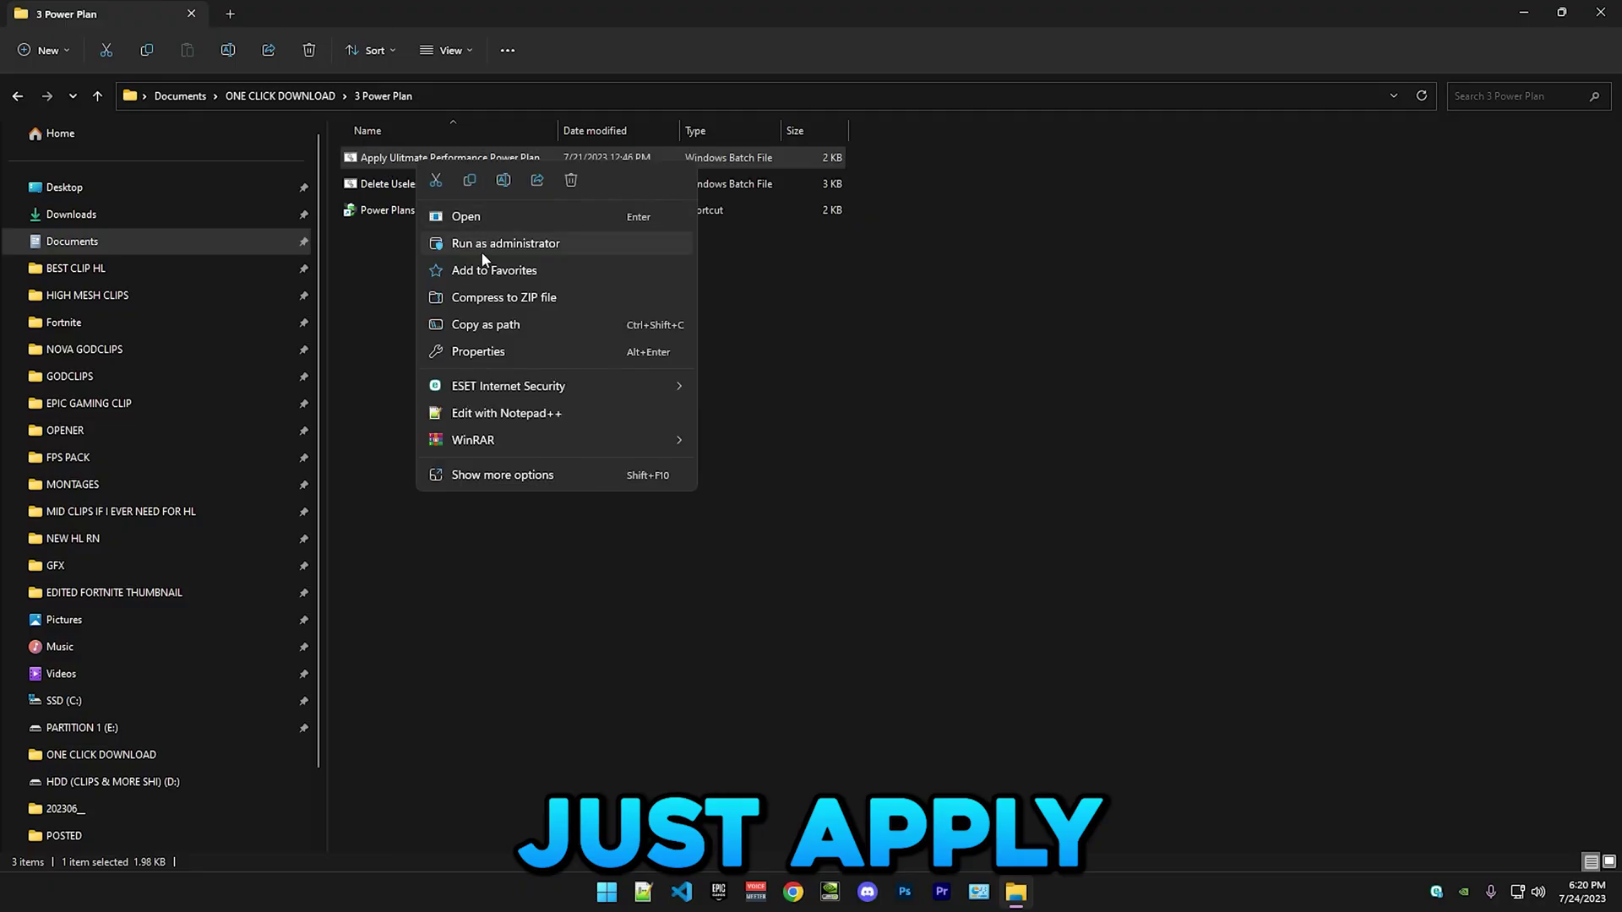
left_click(470, 243)
left_click(1044, 169)
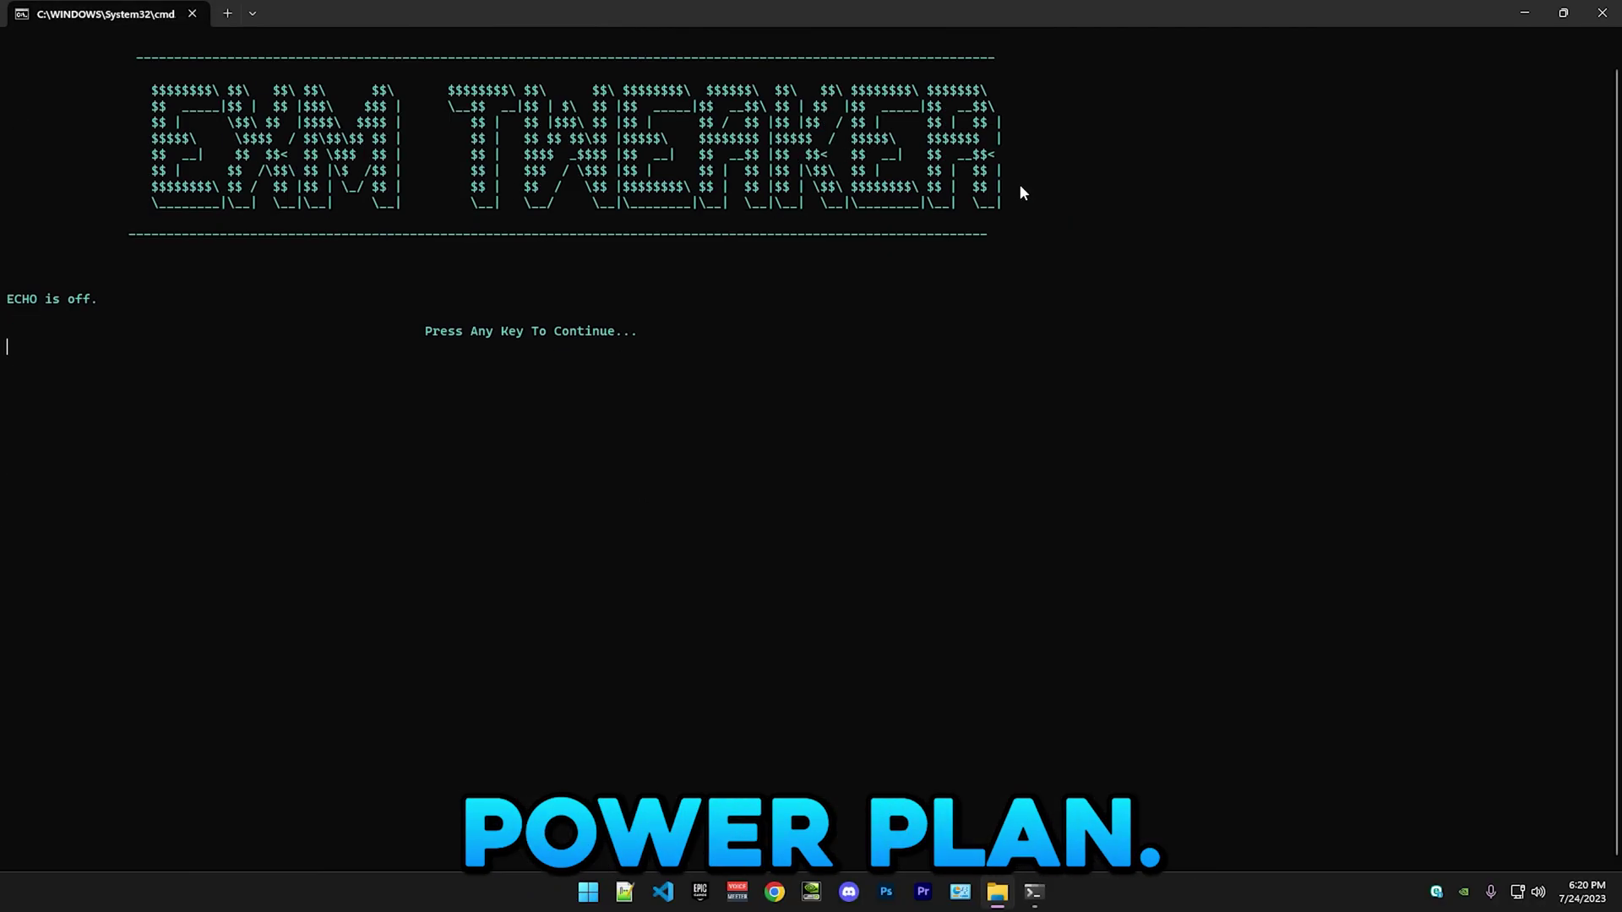
key("Return")
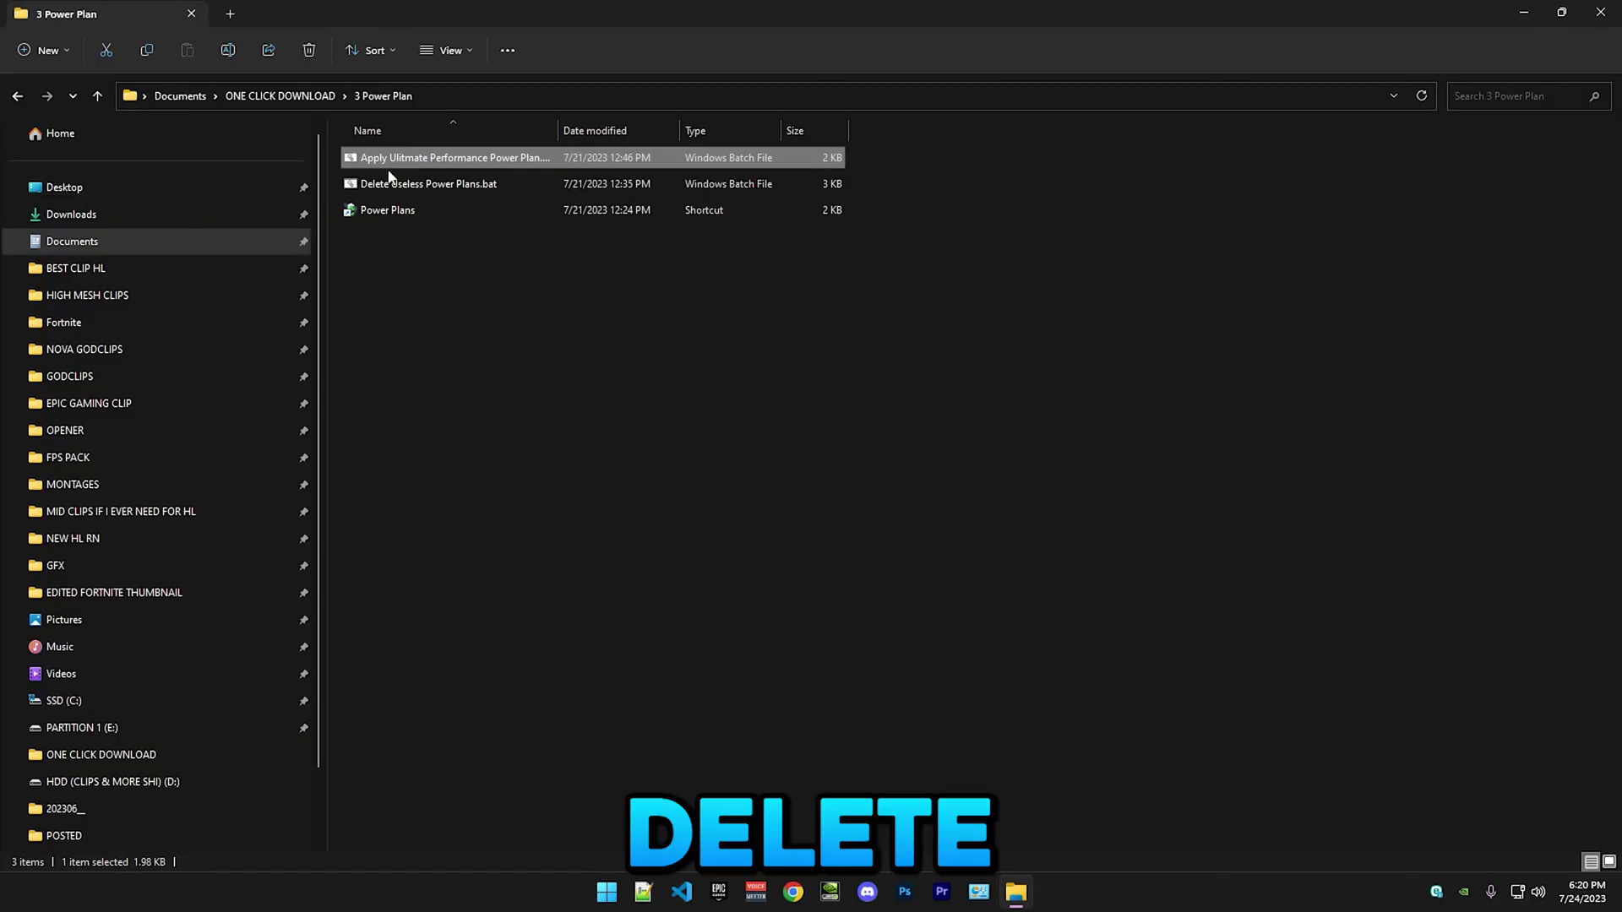
Run Delete Useless Power Plans.bat as administrator and let it finish.
right_click(381, 186)
right_click(380, 186)
left_click(457, 265)
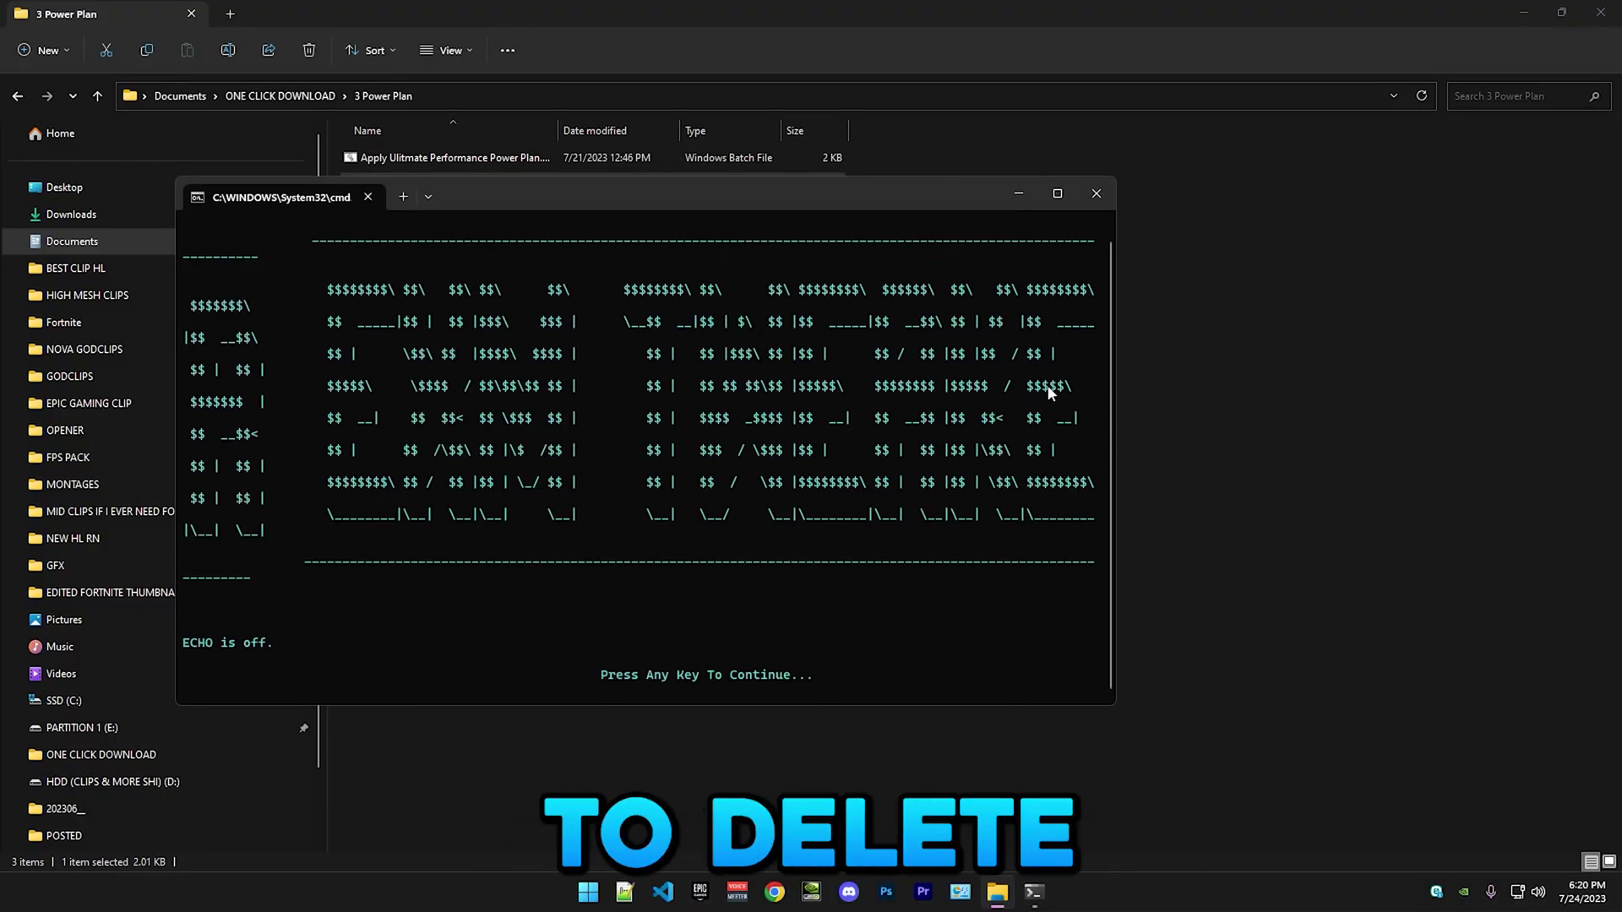
left_click(1058, 194)
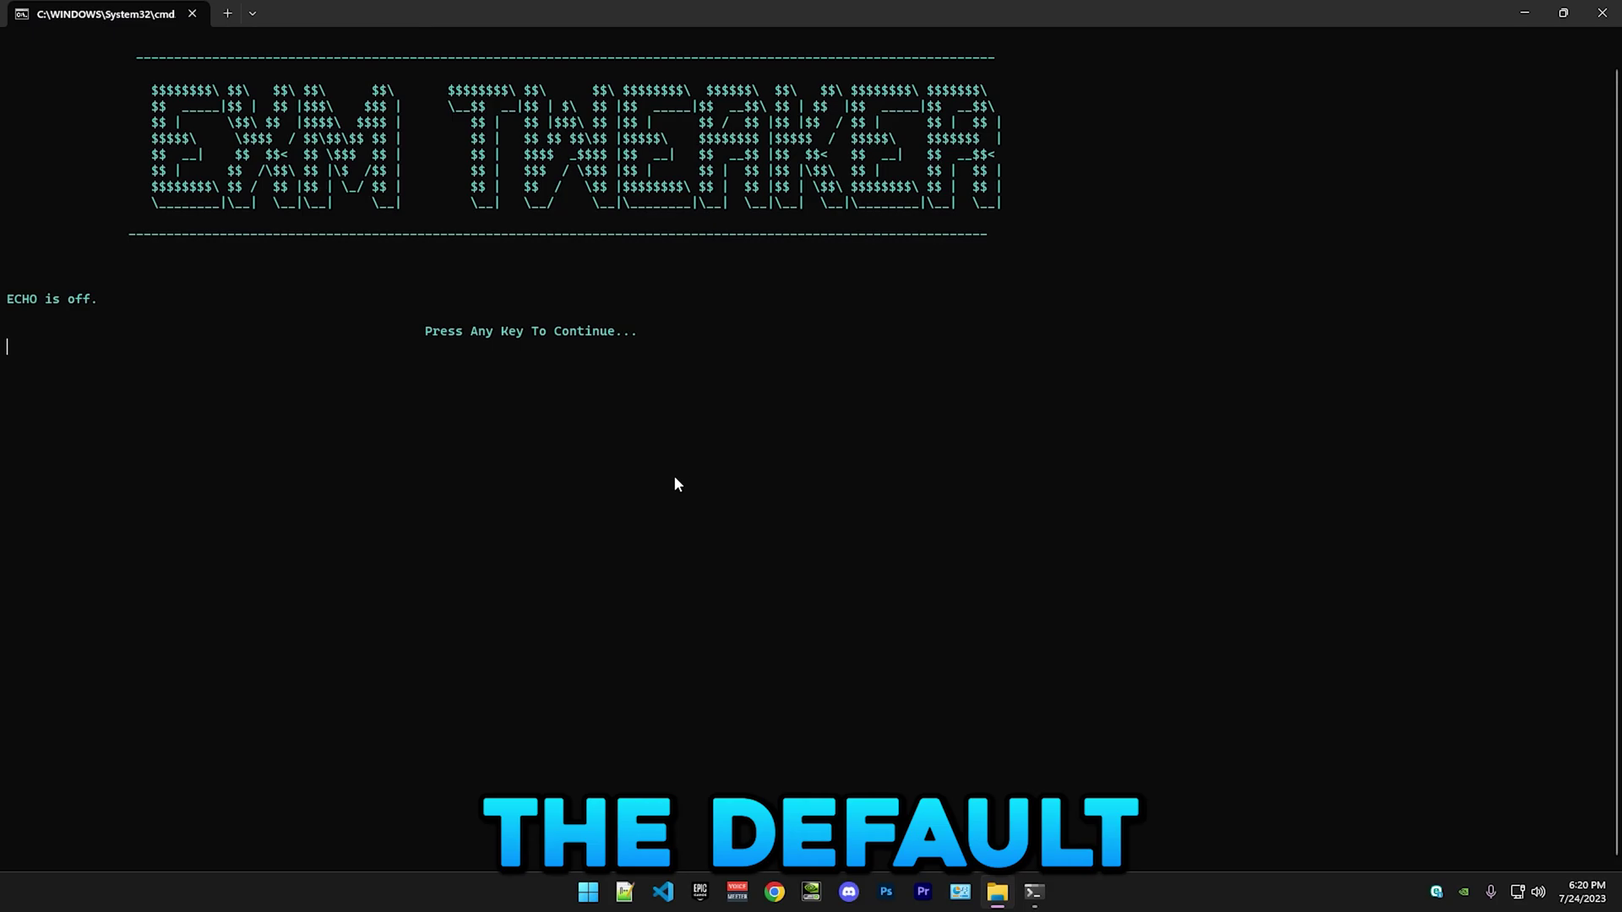
key("space")
left_click(422, 210)
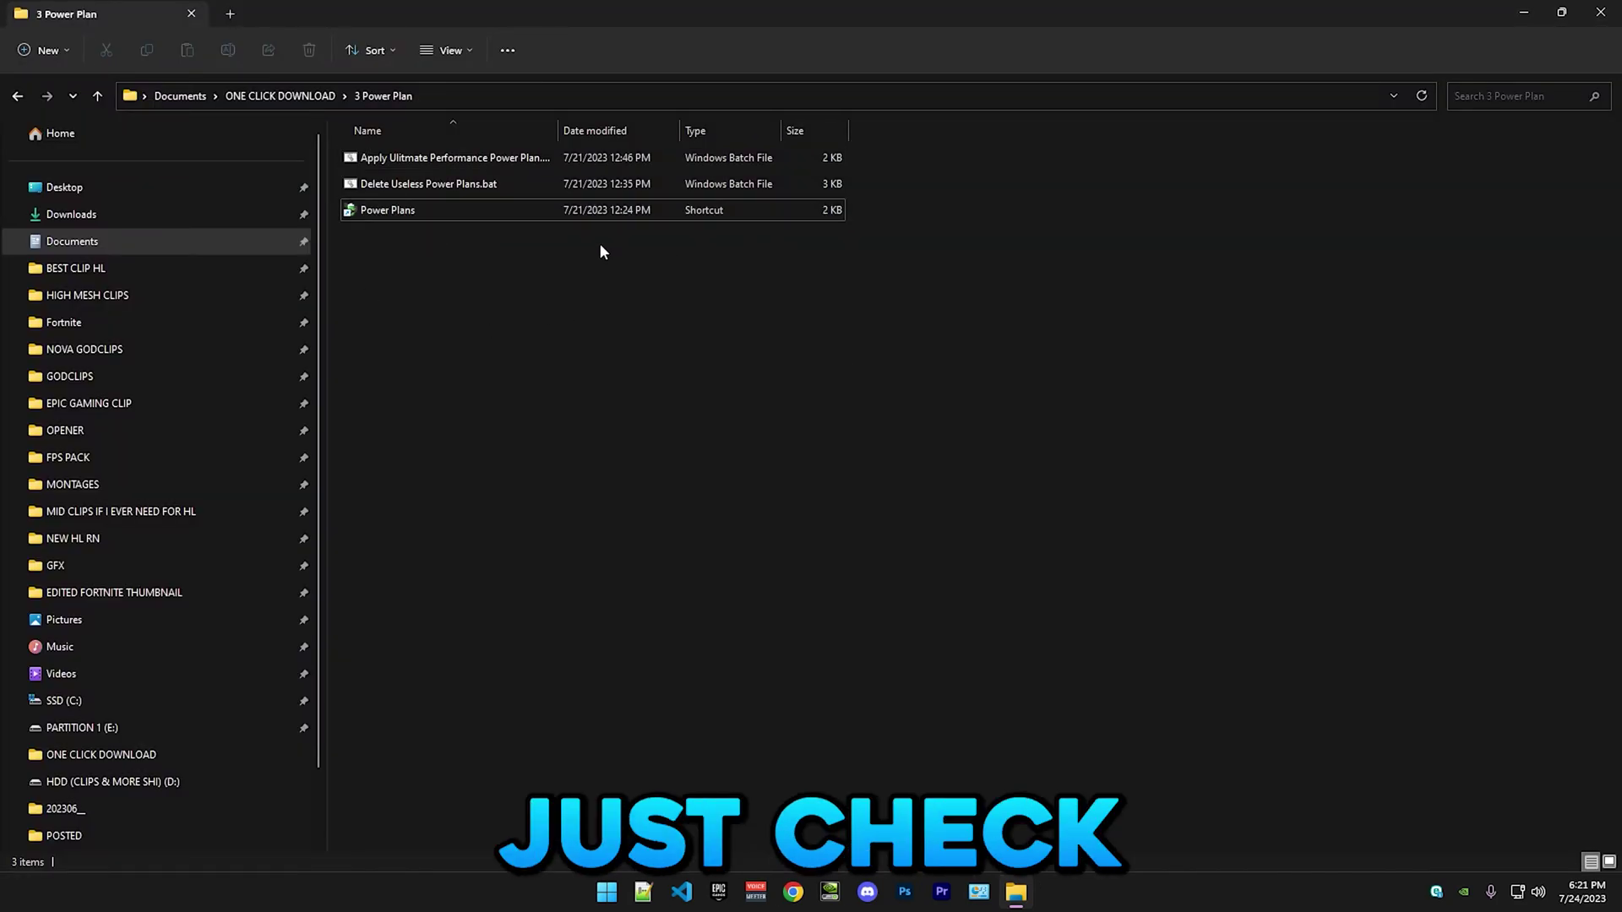
In Power Options keep Exm Premium Power Plan active, delete Ultimate Performance, then return to ONE CLICK DOWNLOAD.
double_click(386, 210)
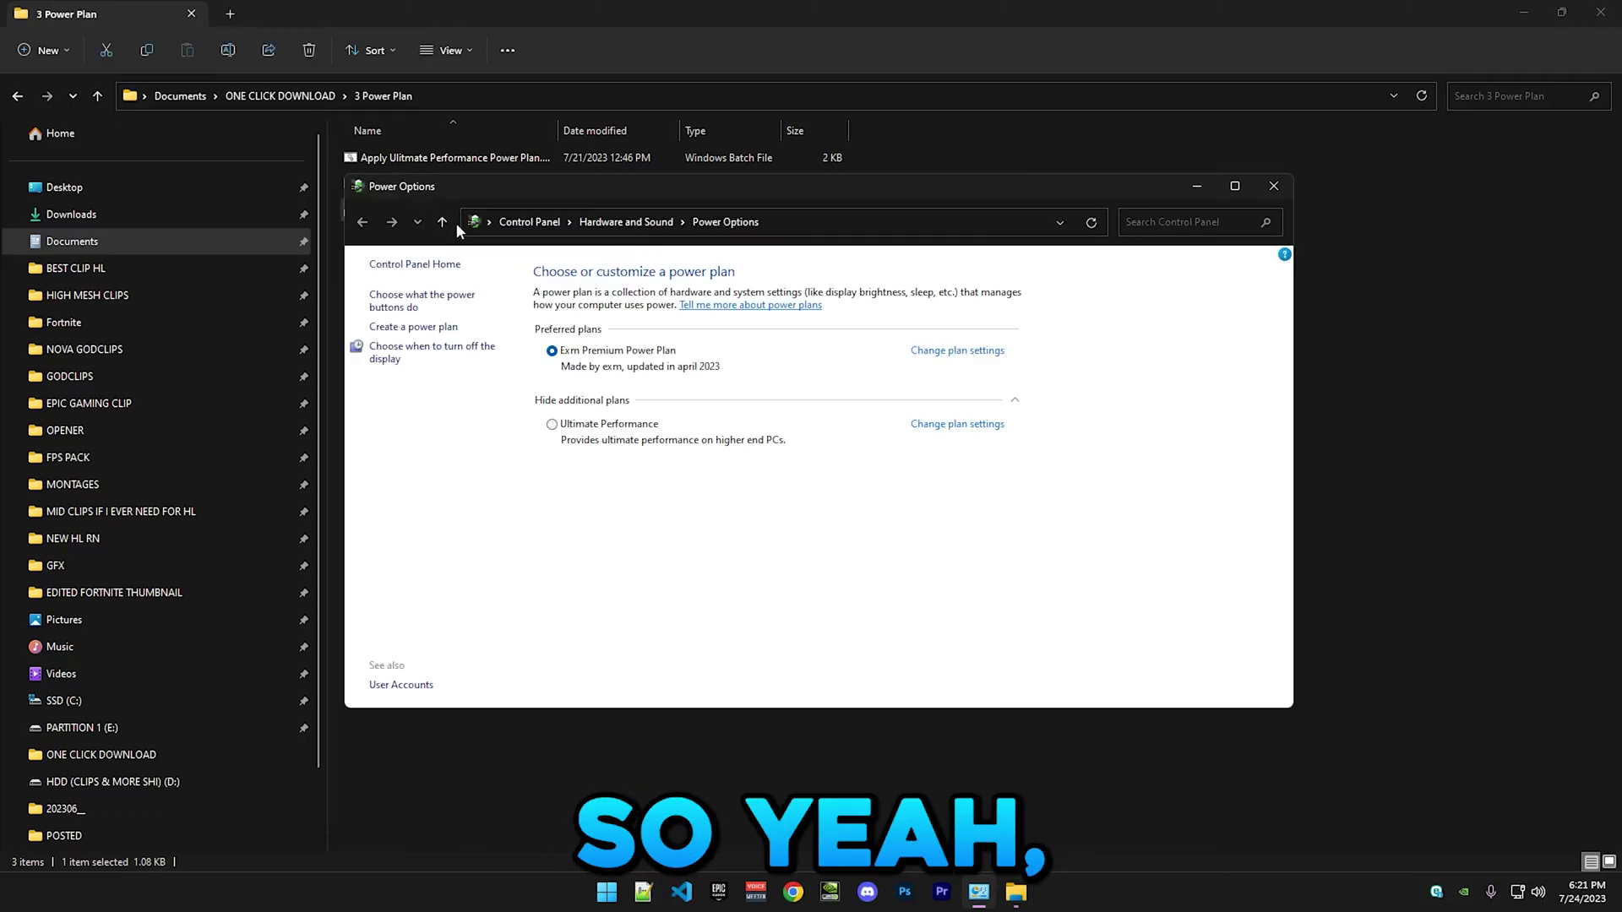
left_click(551, 425)
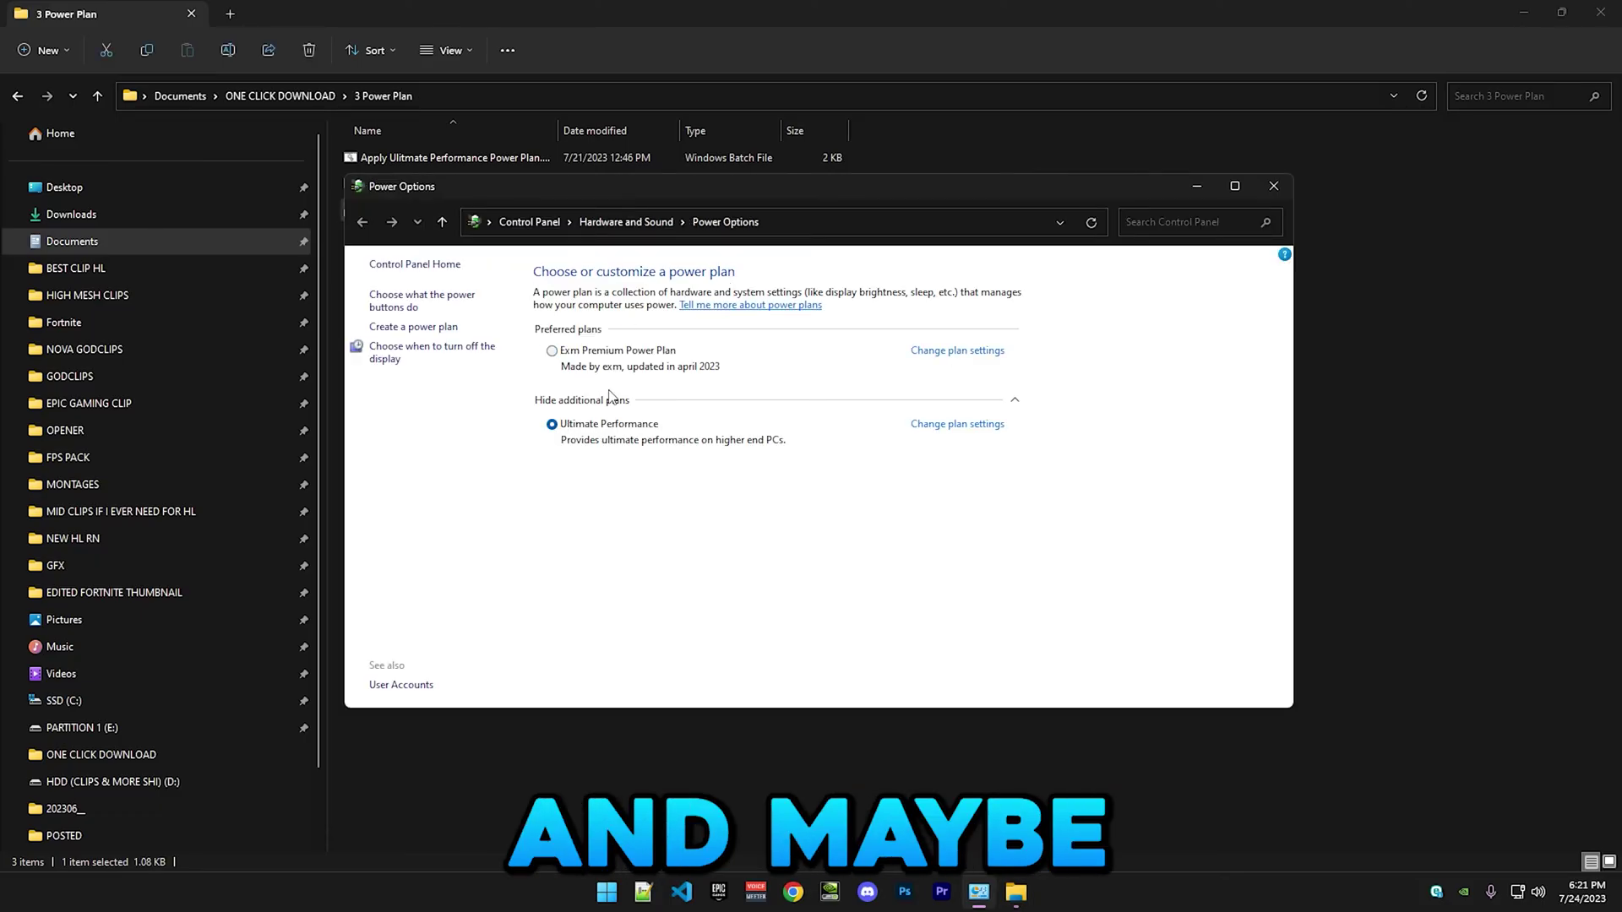
left_click(552, 350)
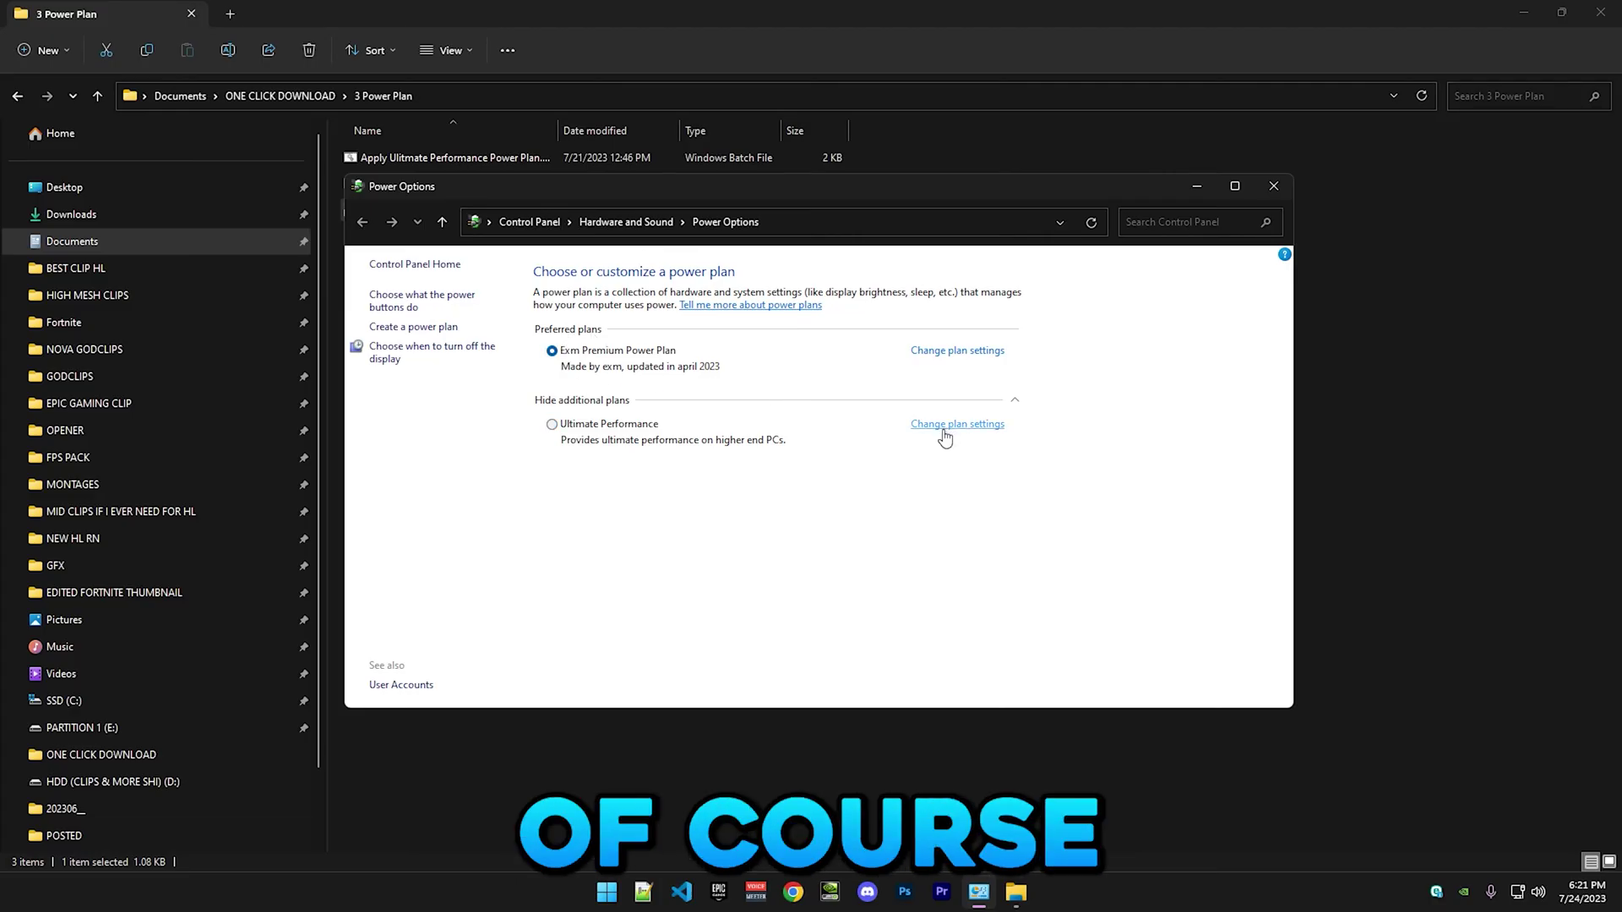
left_click(967, 425)
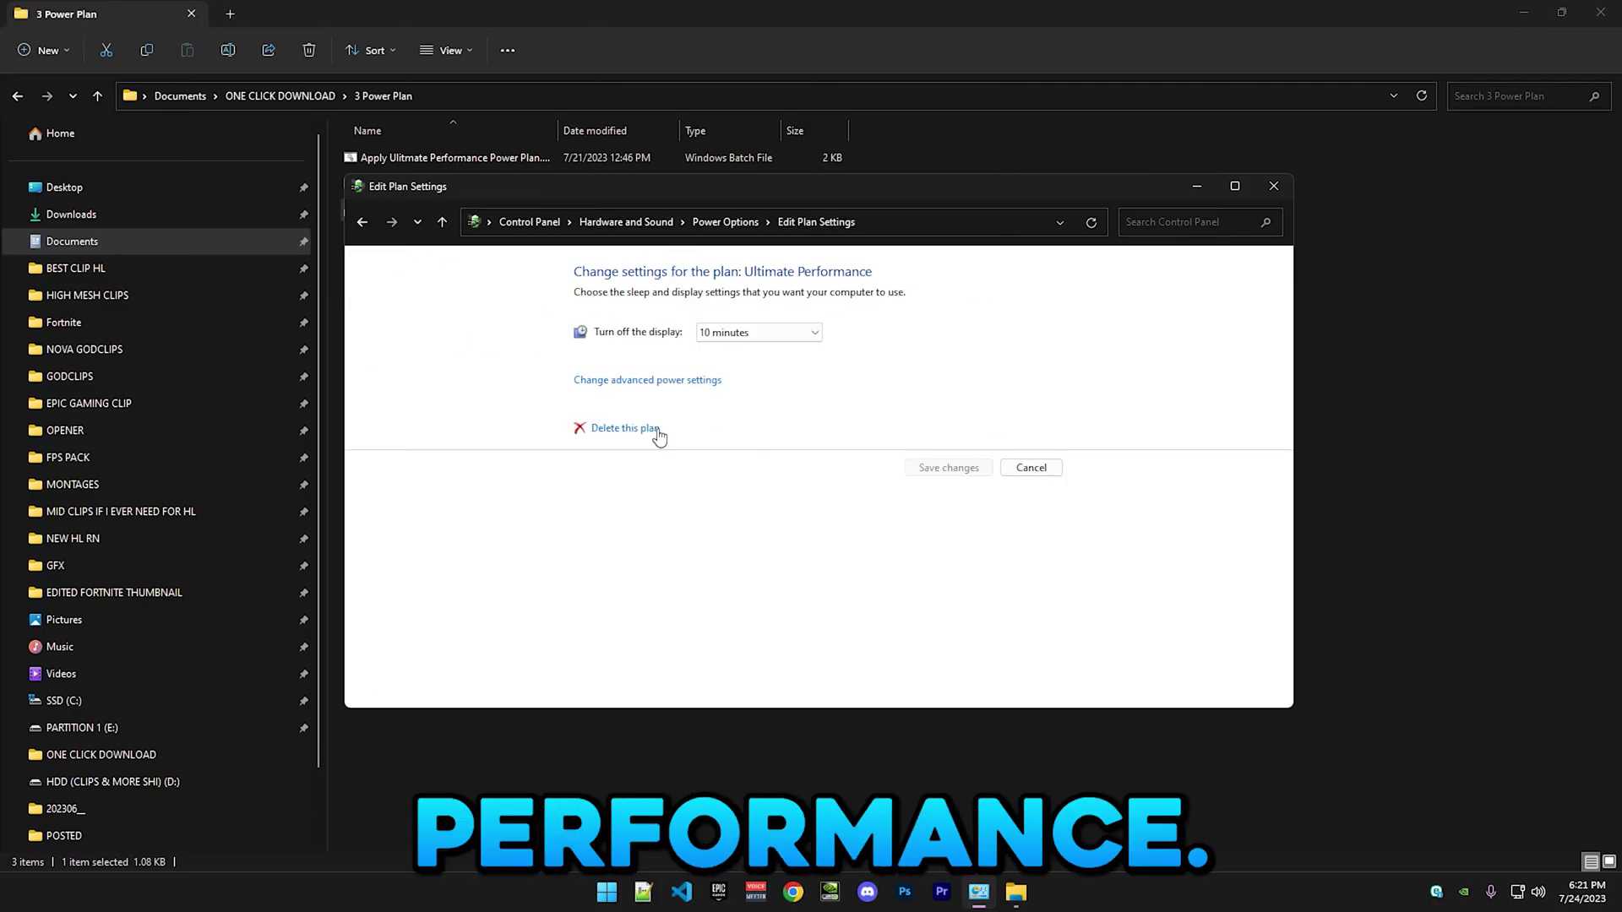
left_click(845, 459)
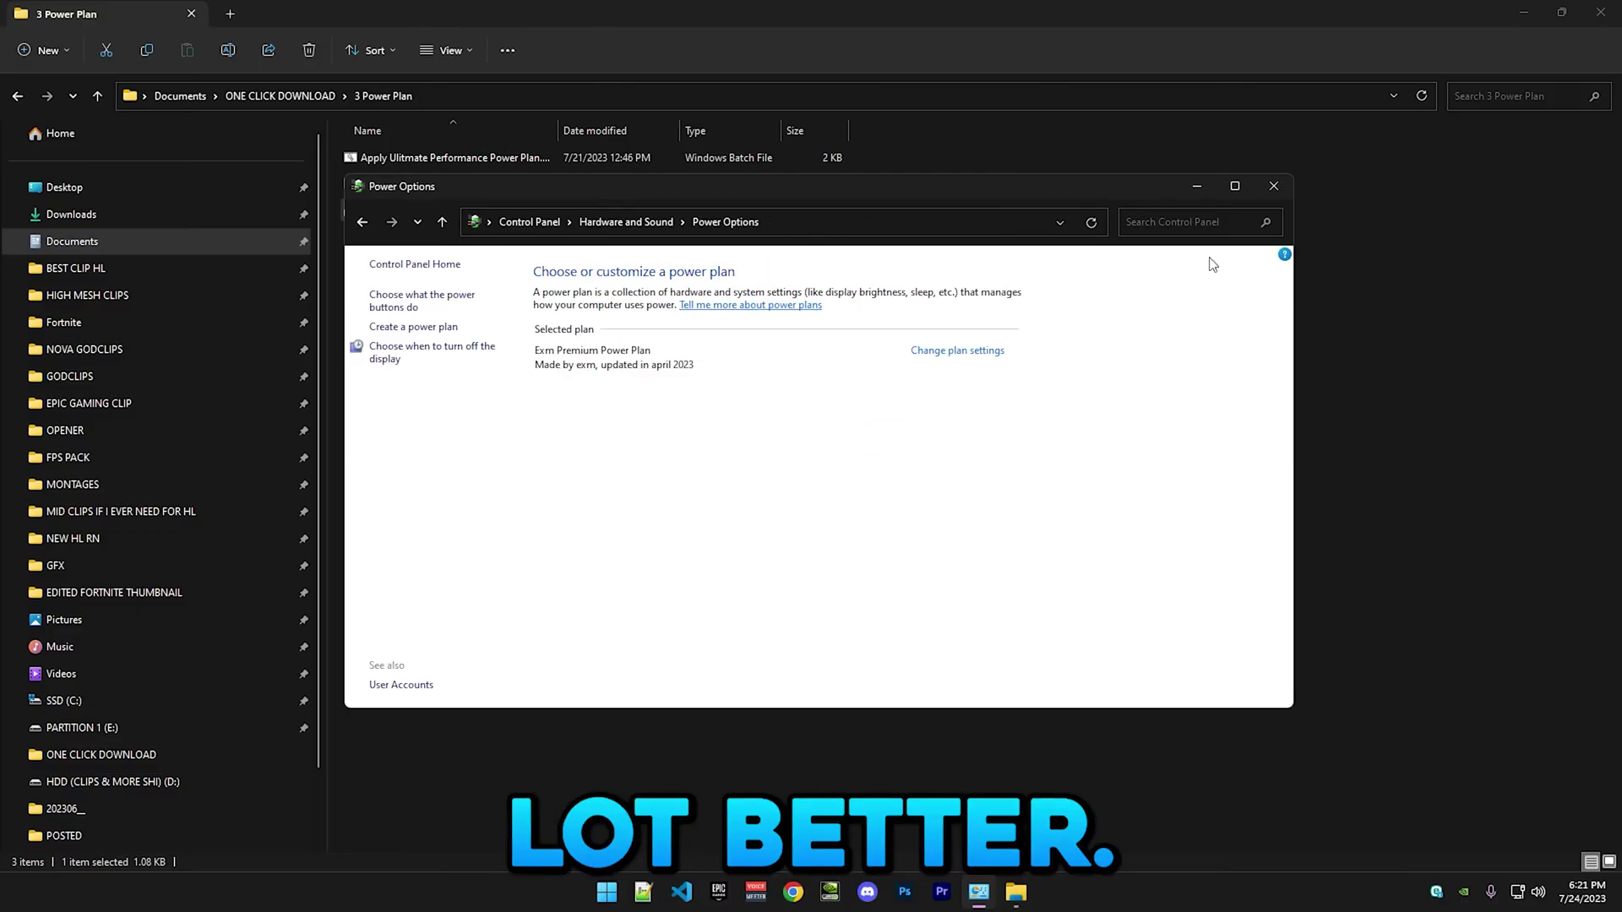
left_click(1274, 186)
left_click(16, 98)
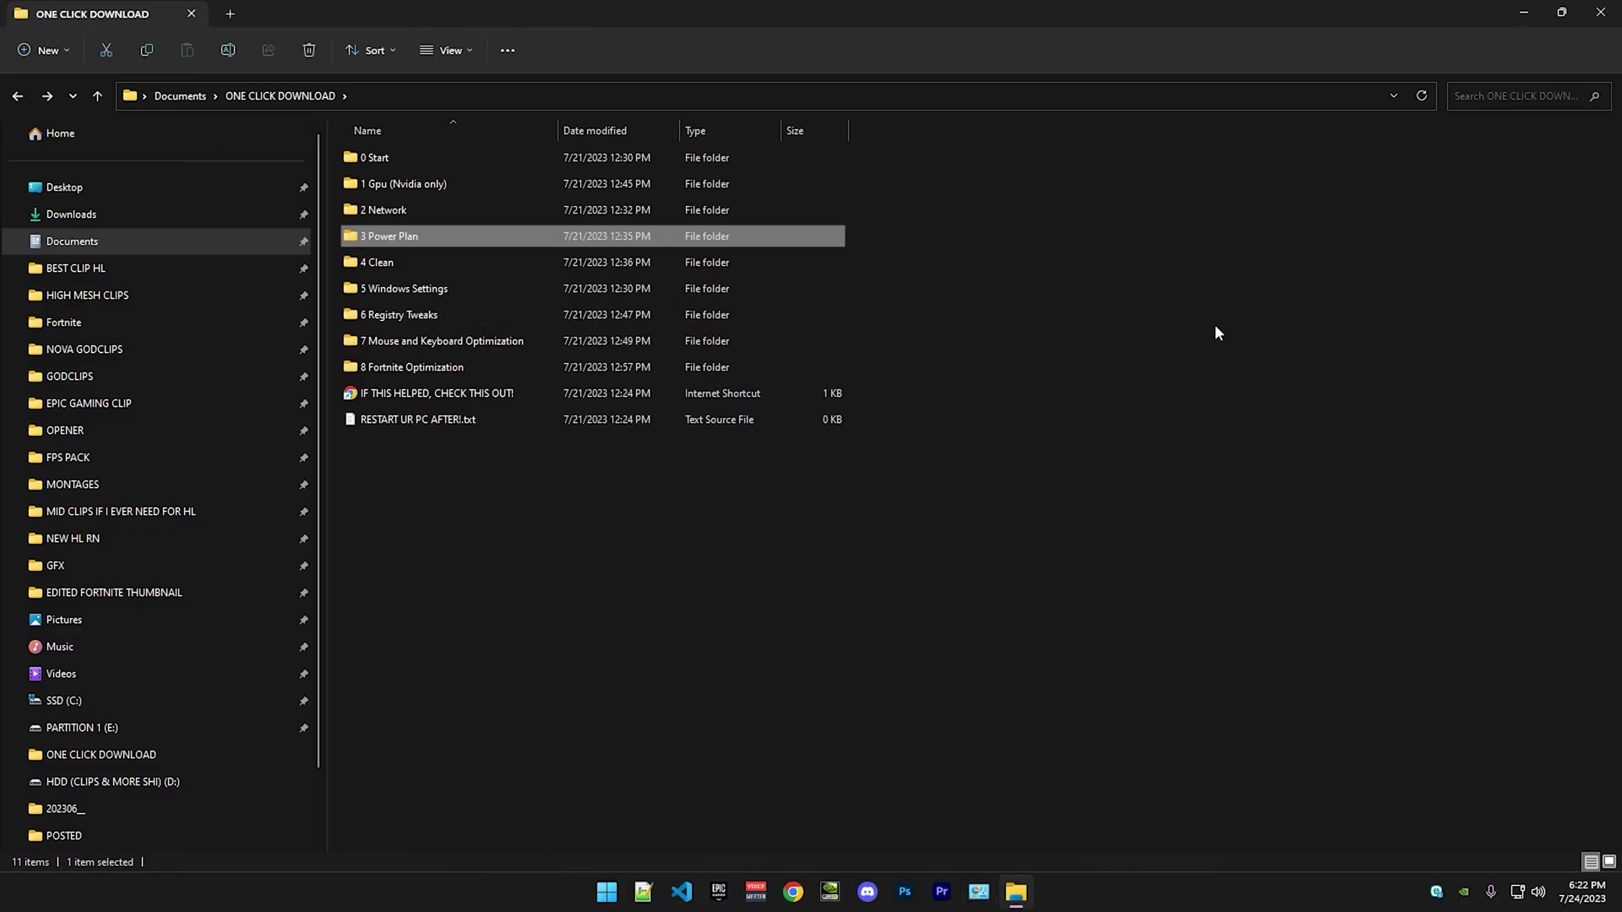
In 4 Clean, run Clean.bat and choose drive SSD (C:) for Disk Cleanup.
double_click(399, 259)
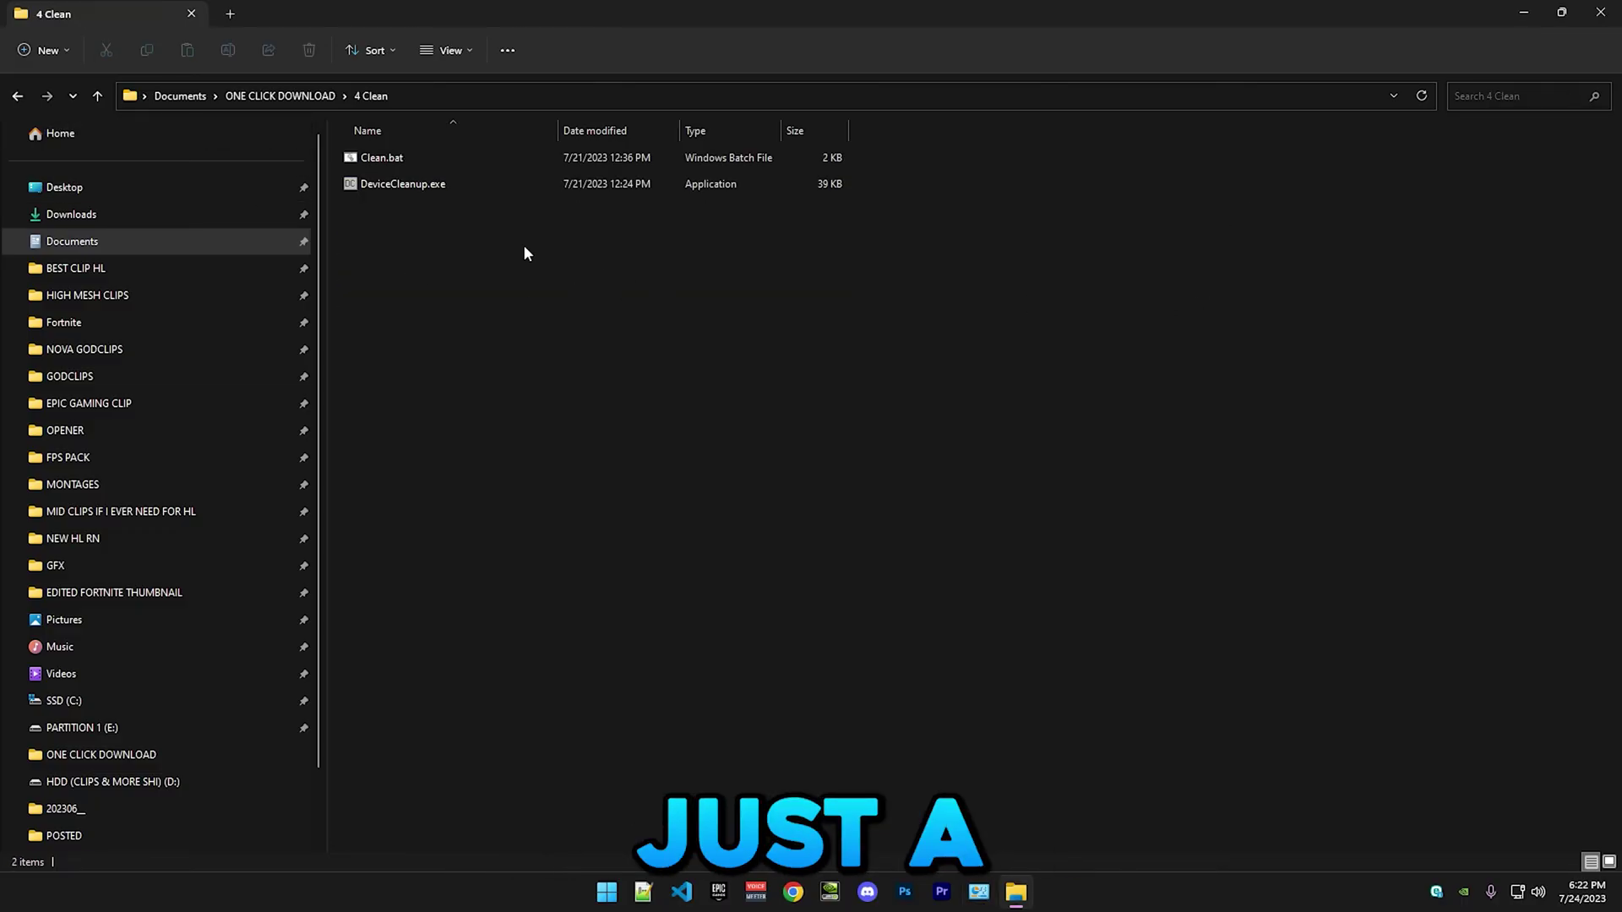
double_click(391, 169)
left_click(914, 56)
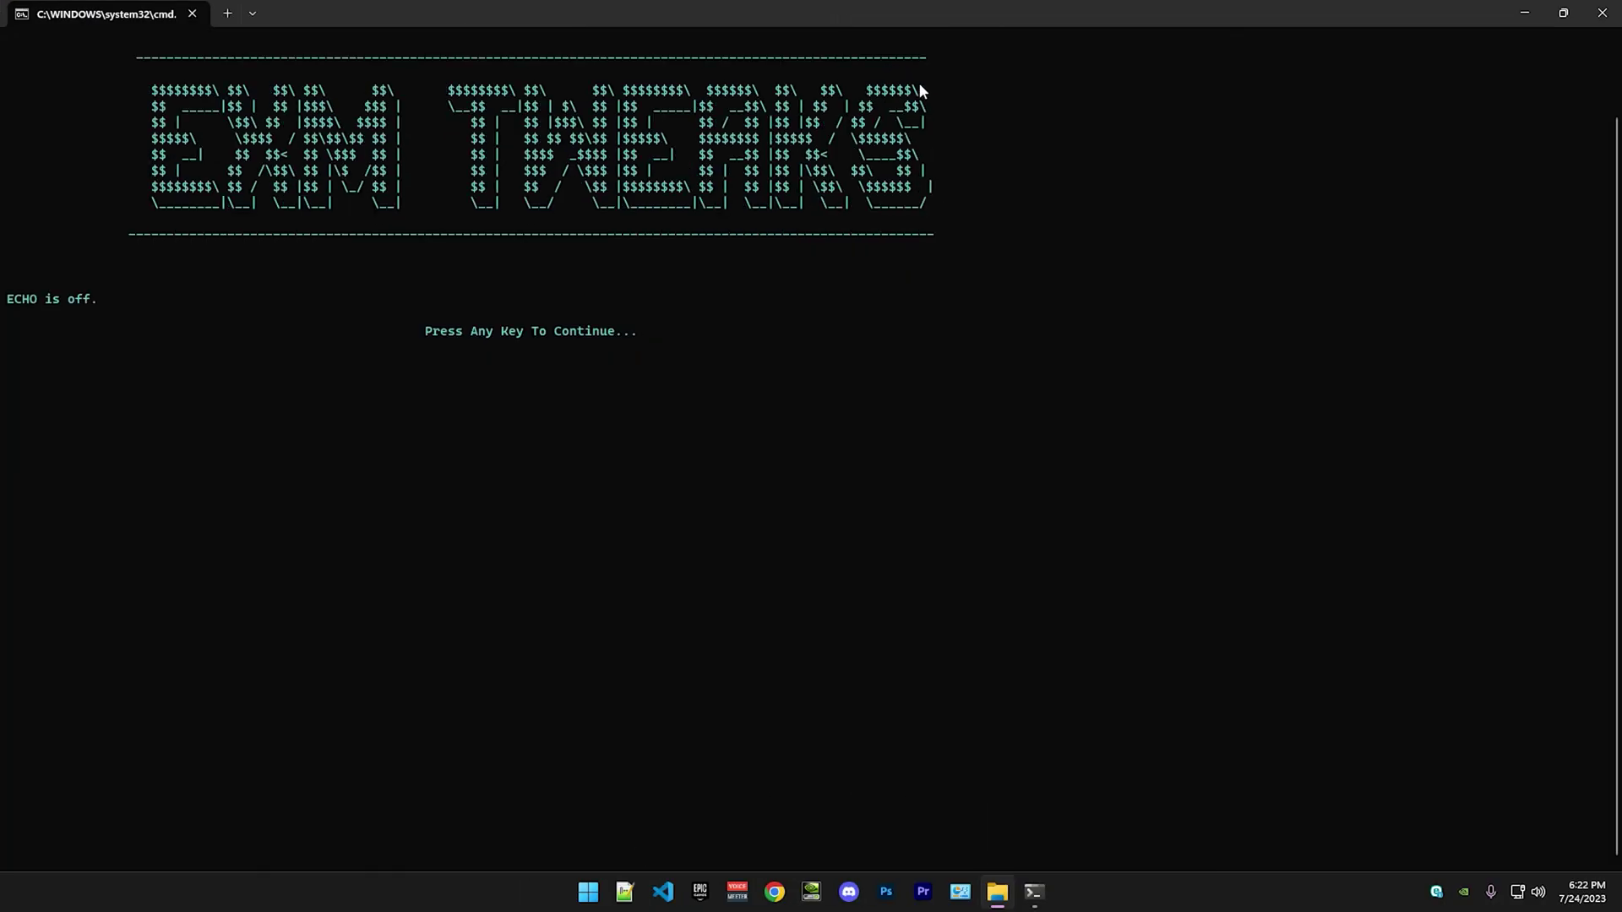
key("Return")
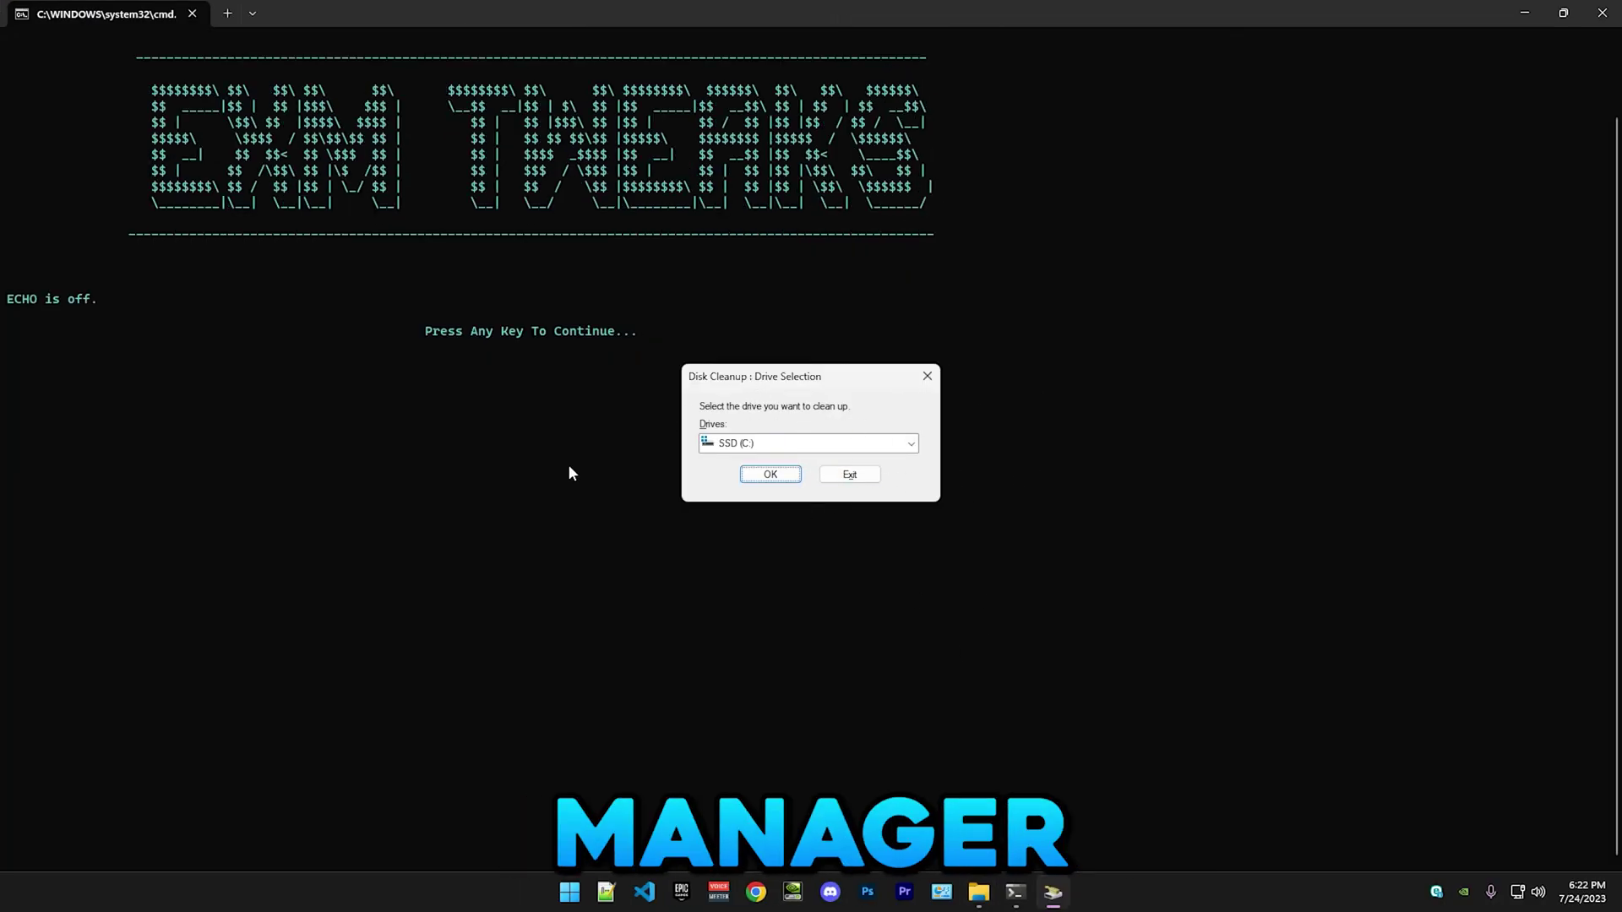
left_click(771, 474)
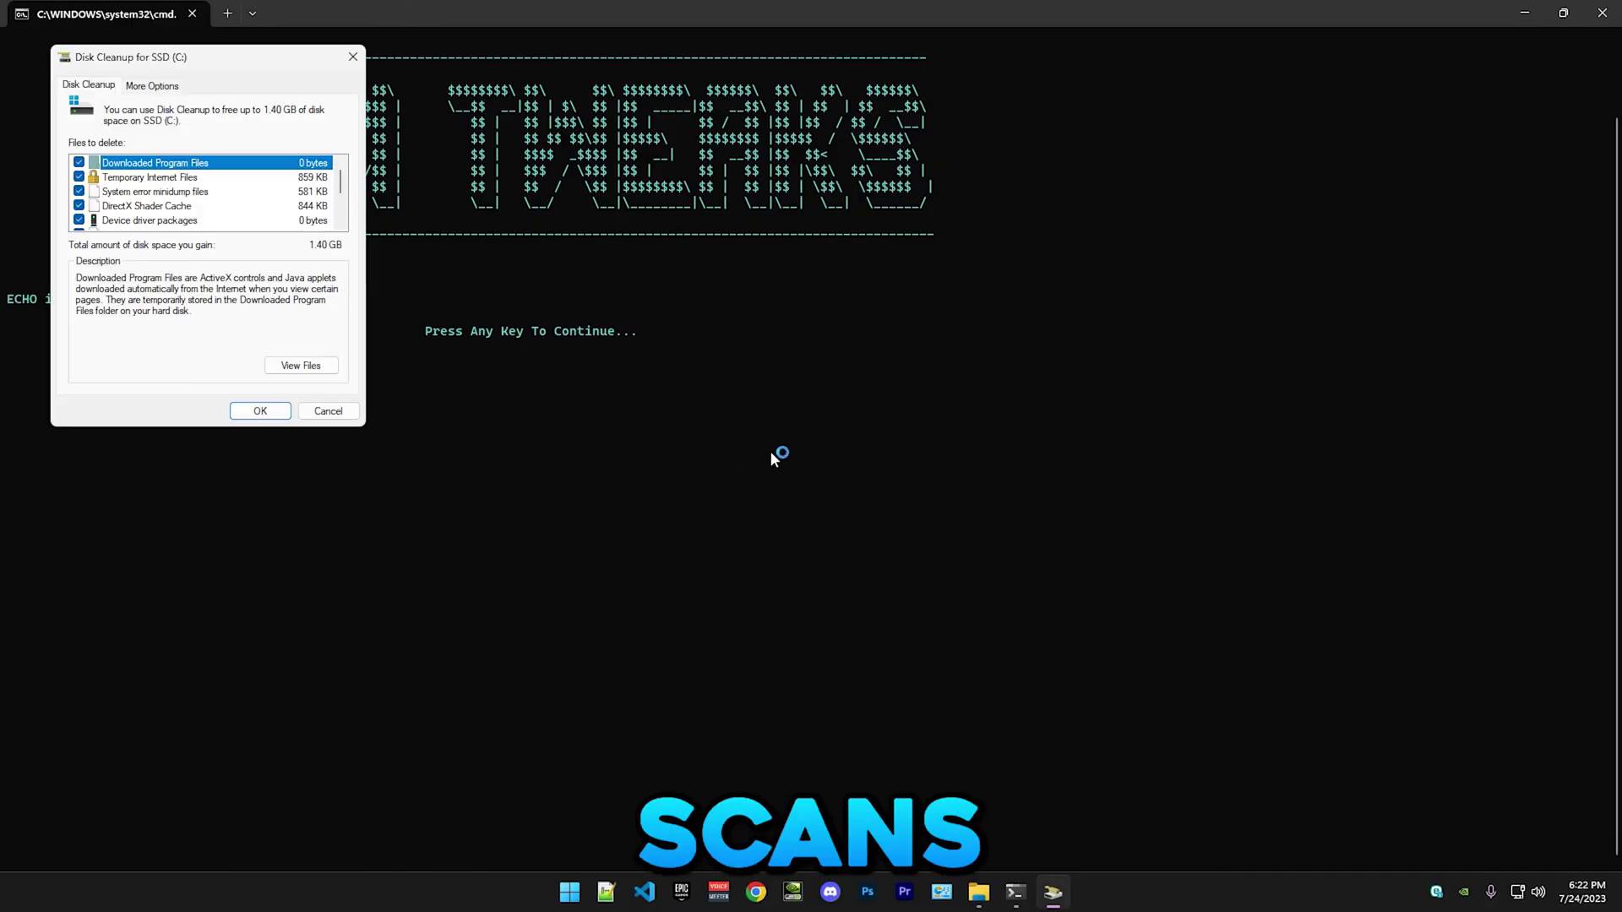
Permanently delete the checked Disk Cleanup file categories, about 1.40 GB.
scroll(143, 211, "down", 2)
scroll(102, 220, "up", 1)
scroll(135, 195, "up", 3)
scroll(144, 199, "down", 5)
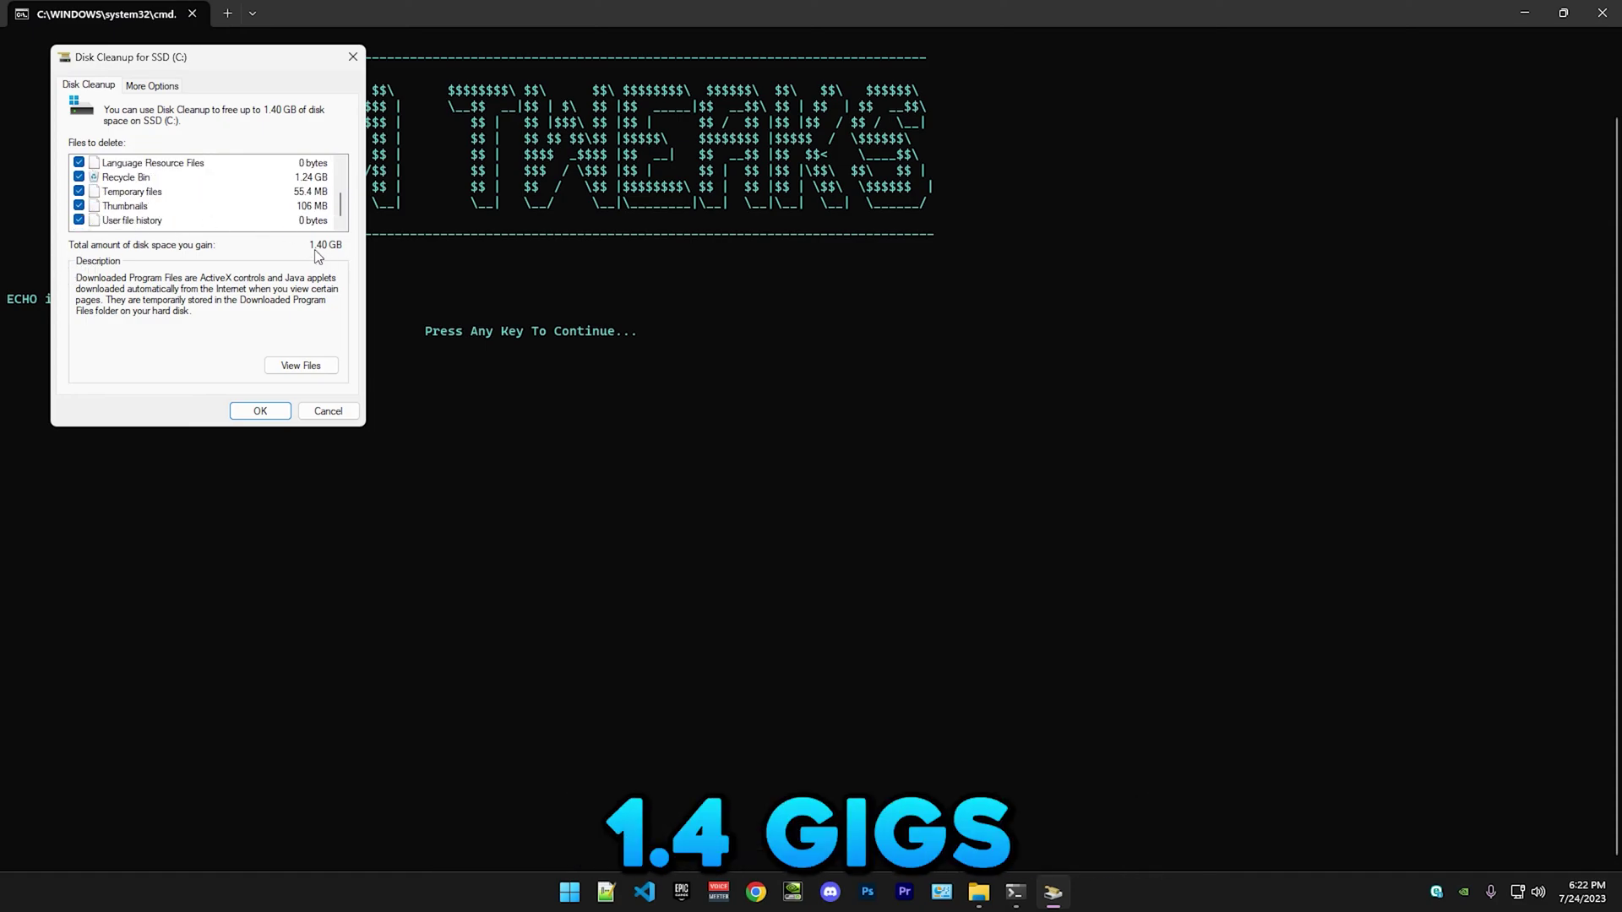
left_click(261, 411)
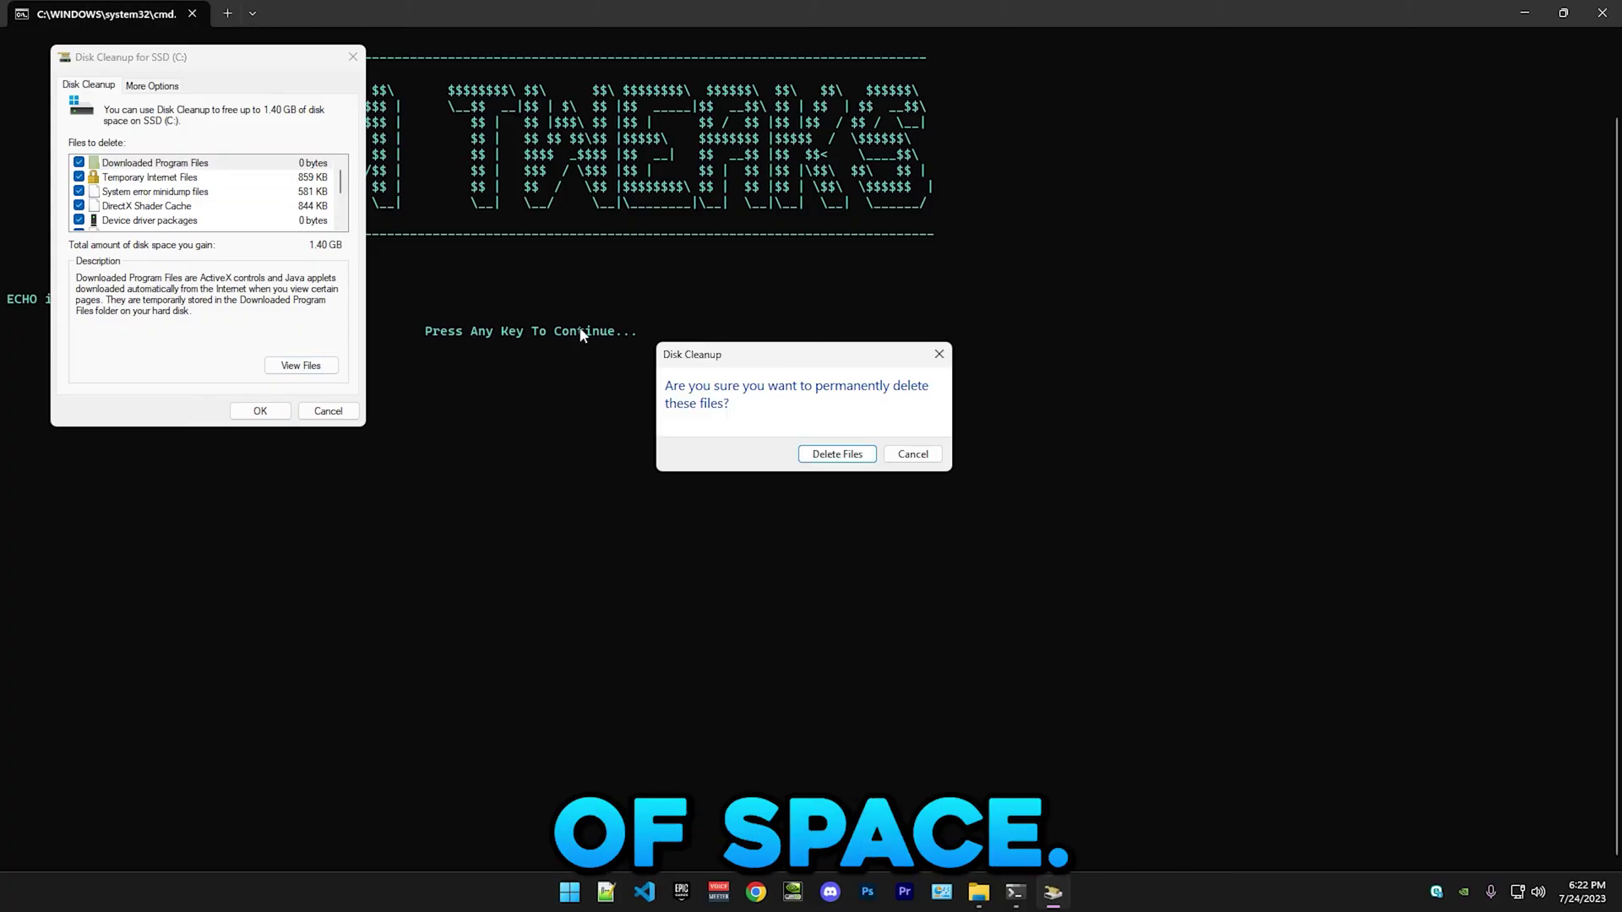
left_click(852, 457)
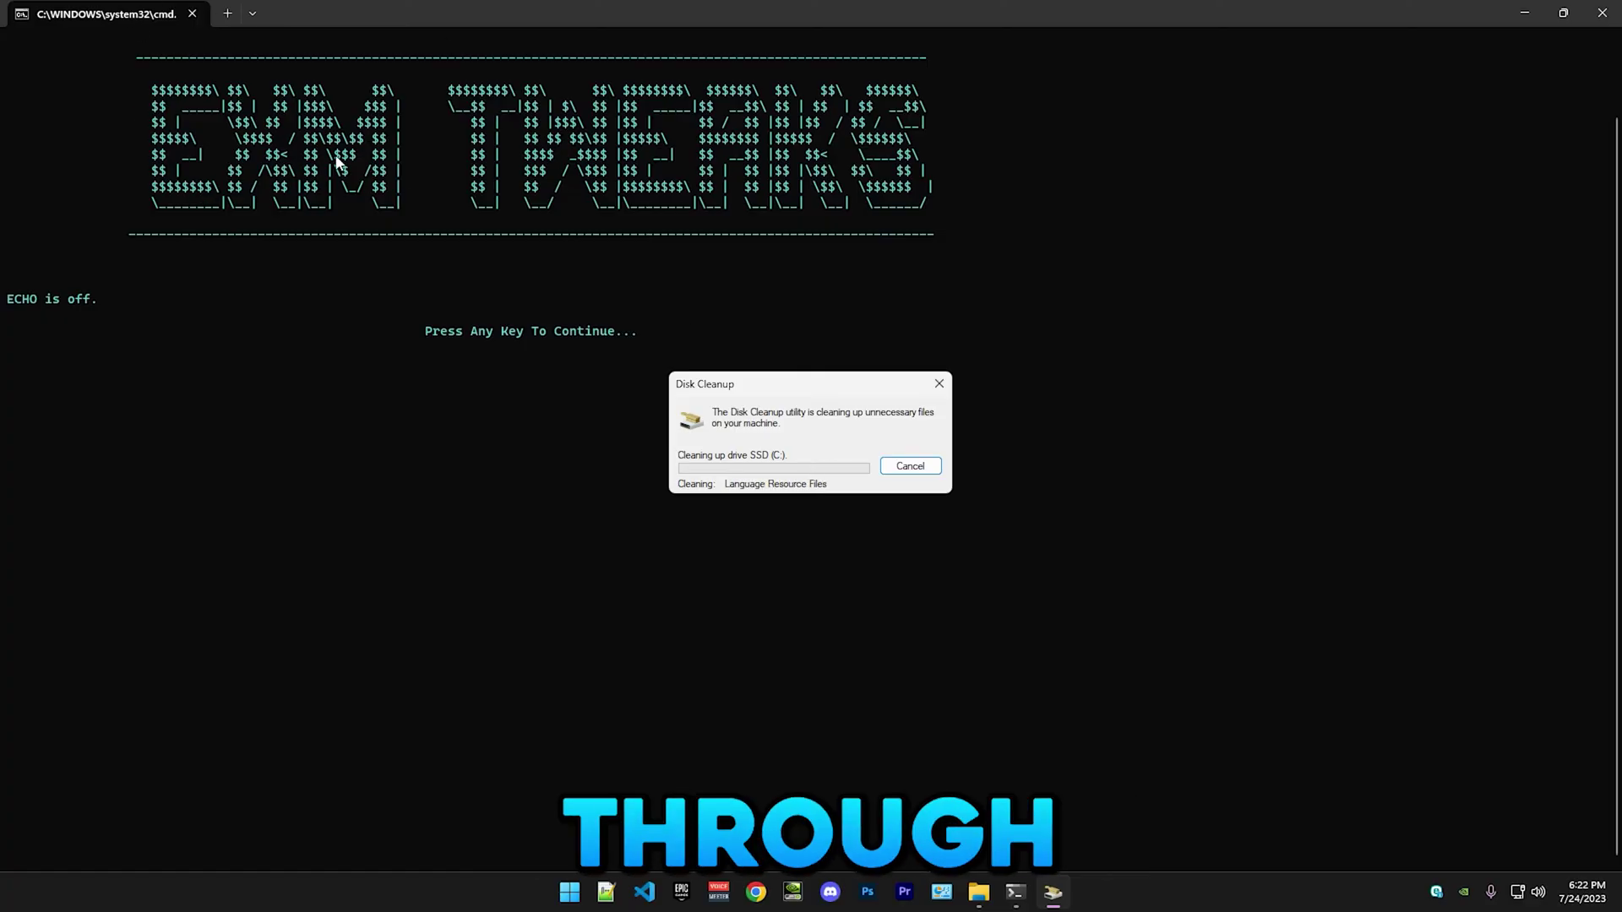
Dismiss a Start search for 'disk' and let Clean.bat finish with 'Cleaned All files'.
key("super")
type("disk")
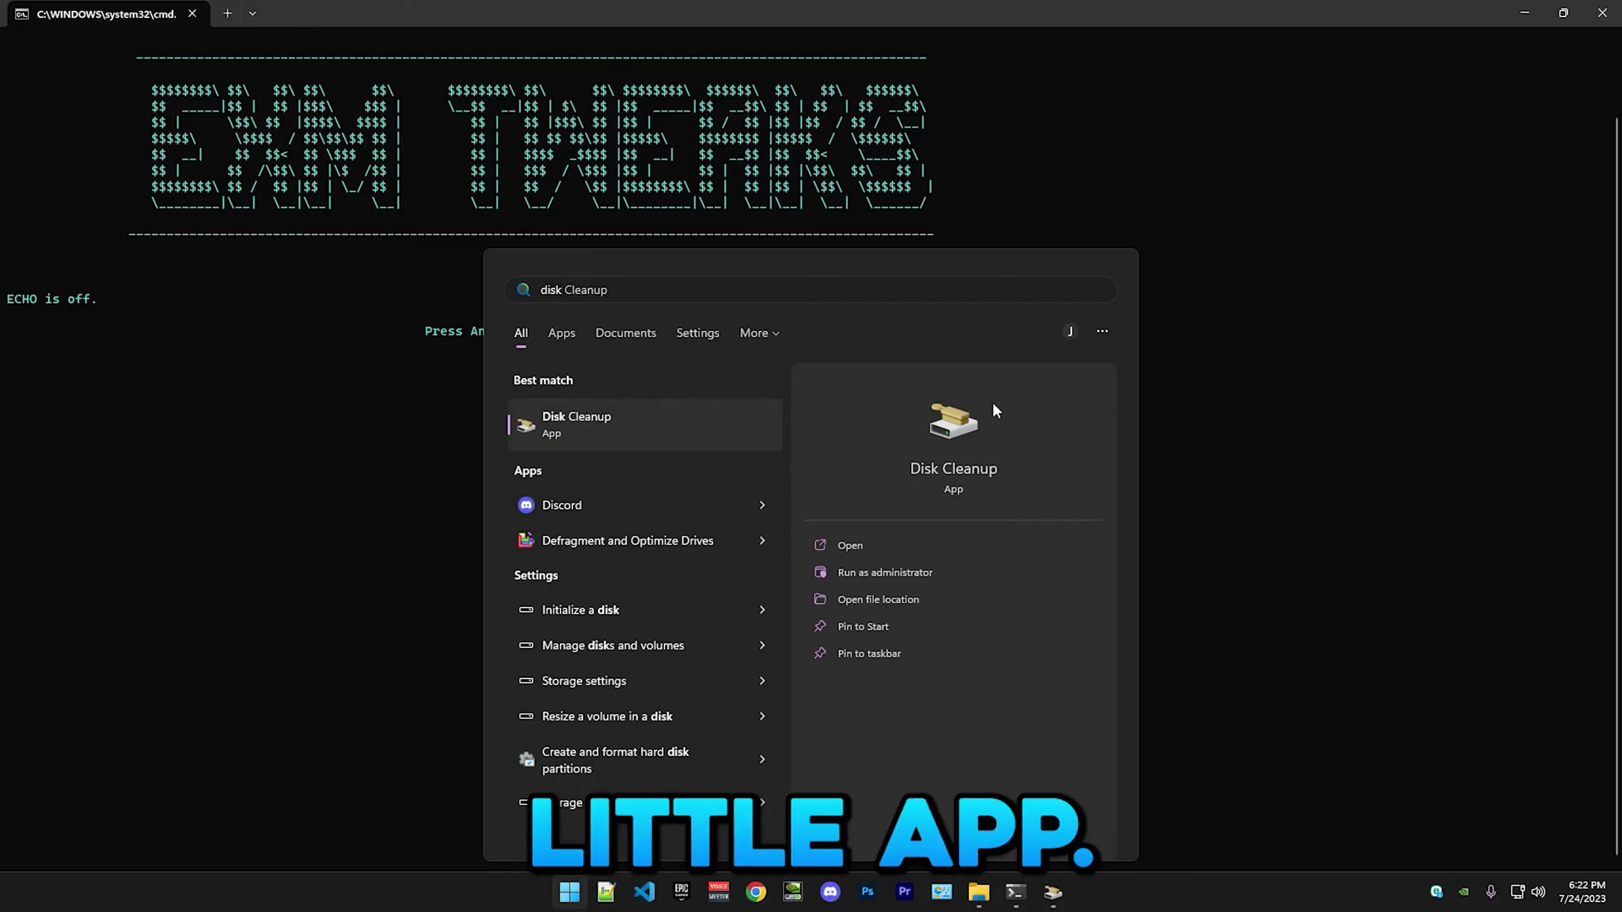
left_click(1541, 538)
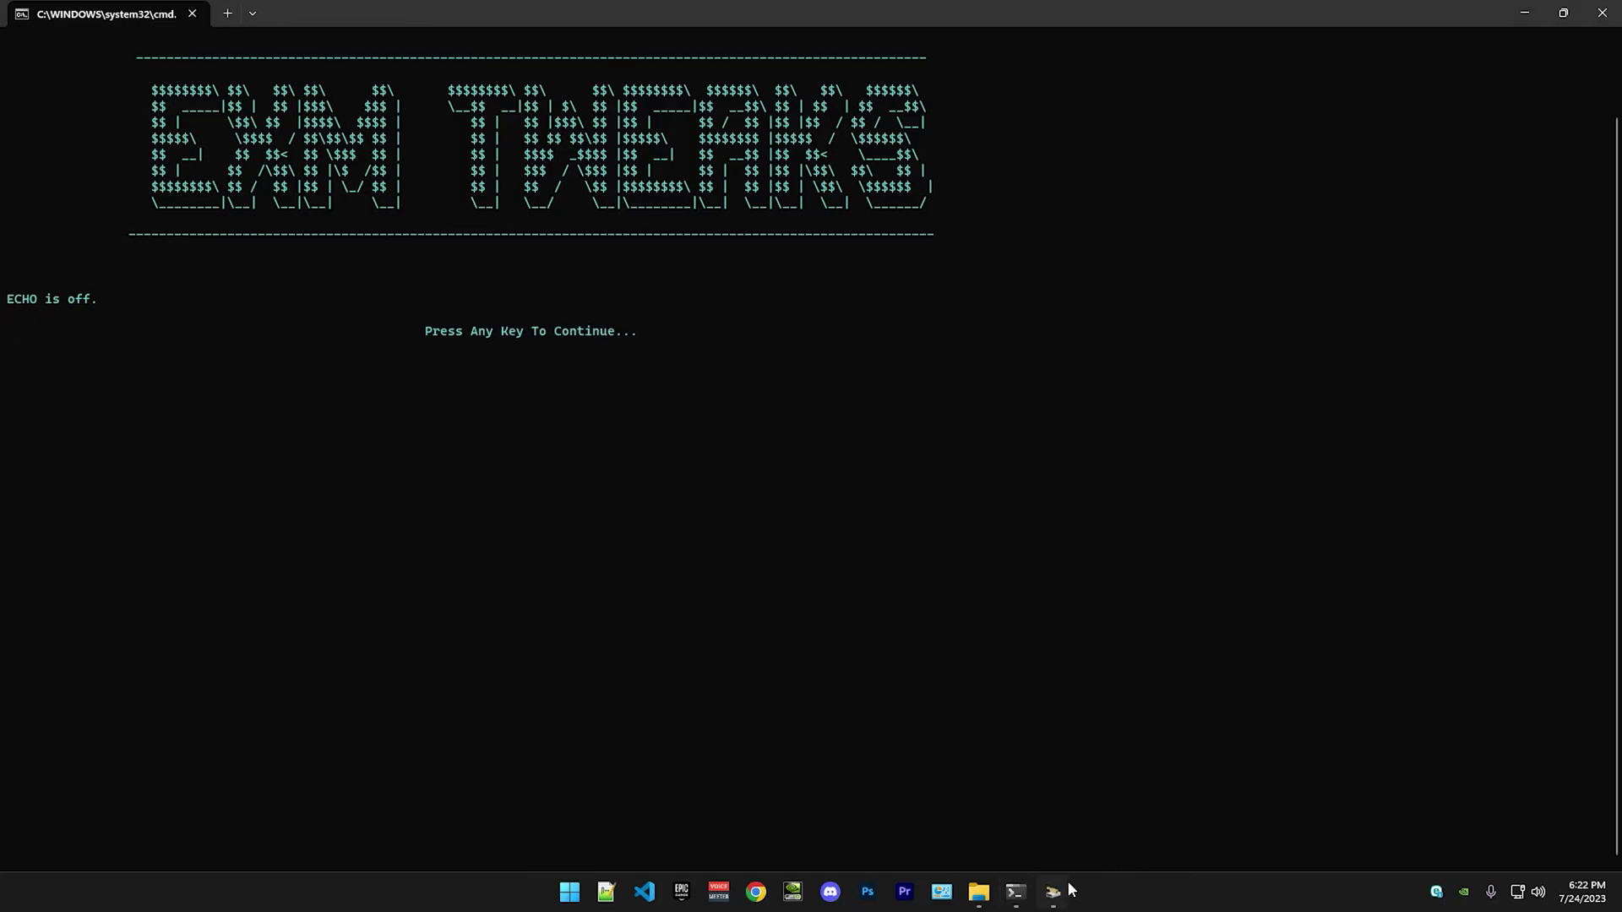
key("Return")
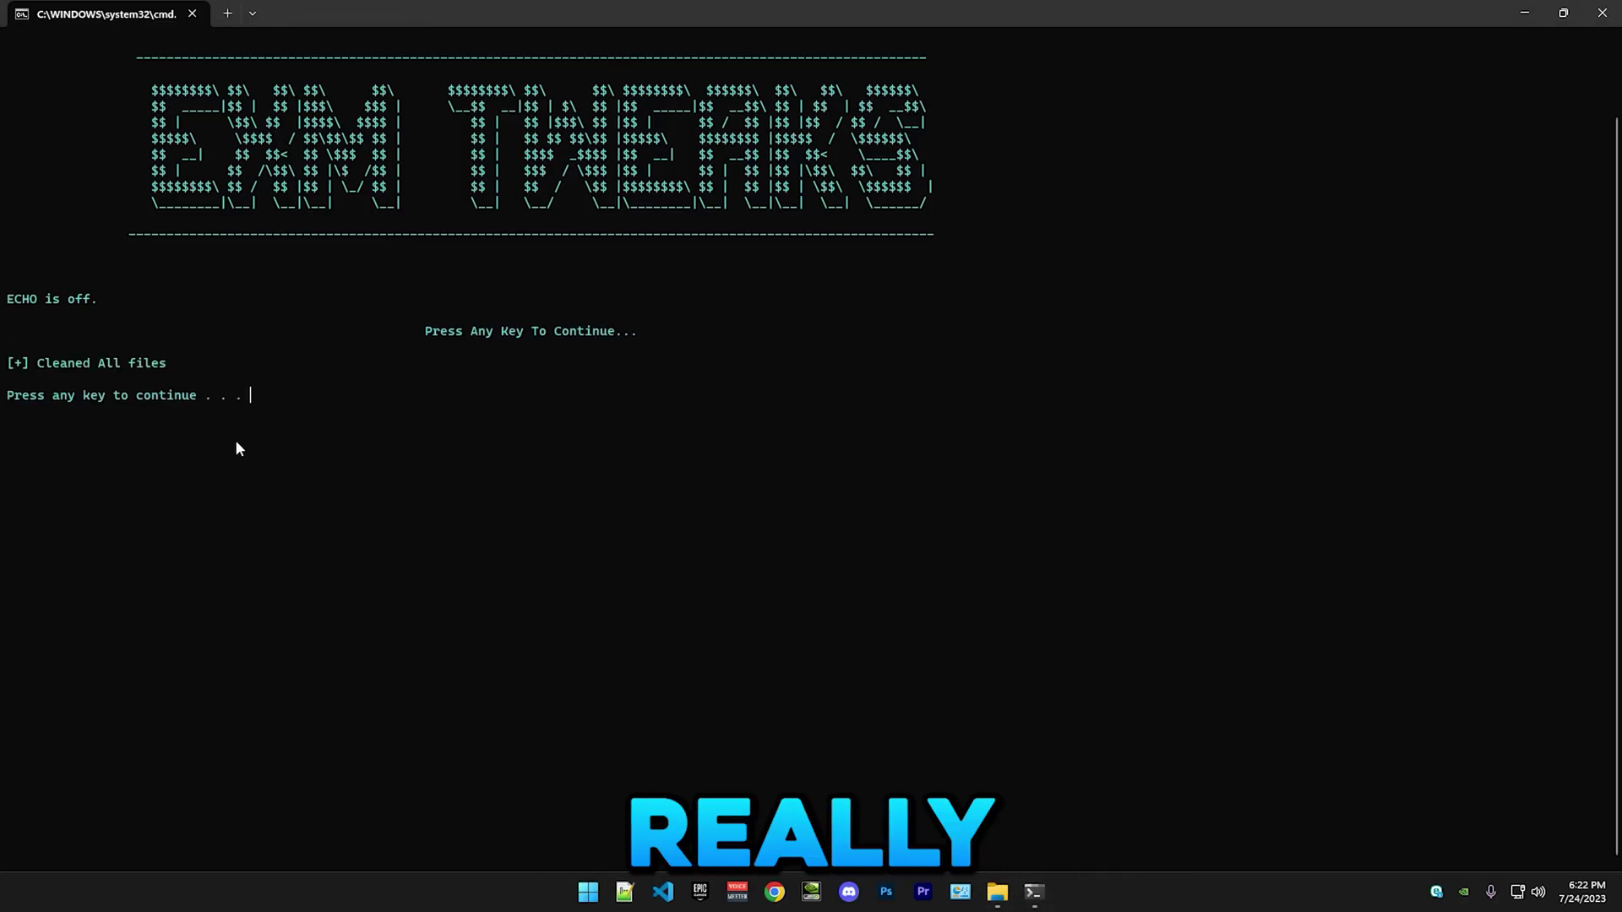
left_click_drag(215, 399, 199, 427)
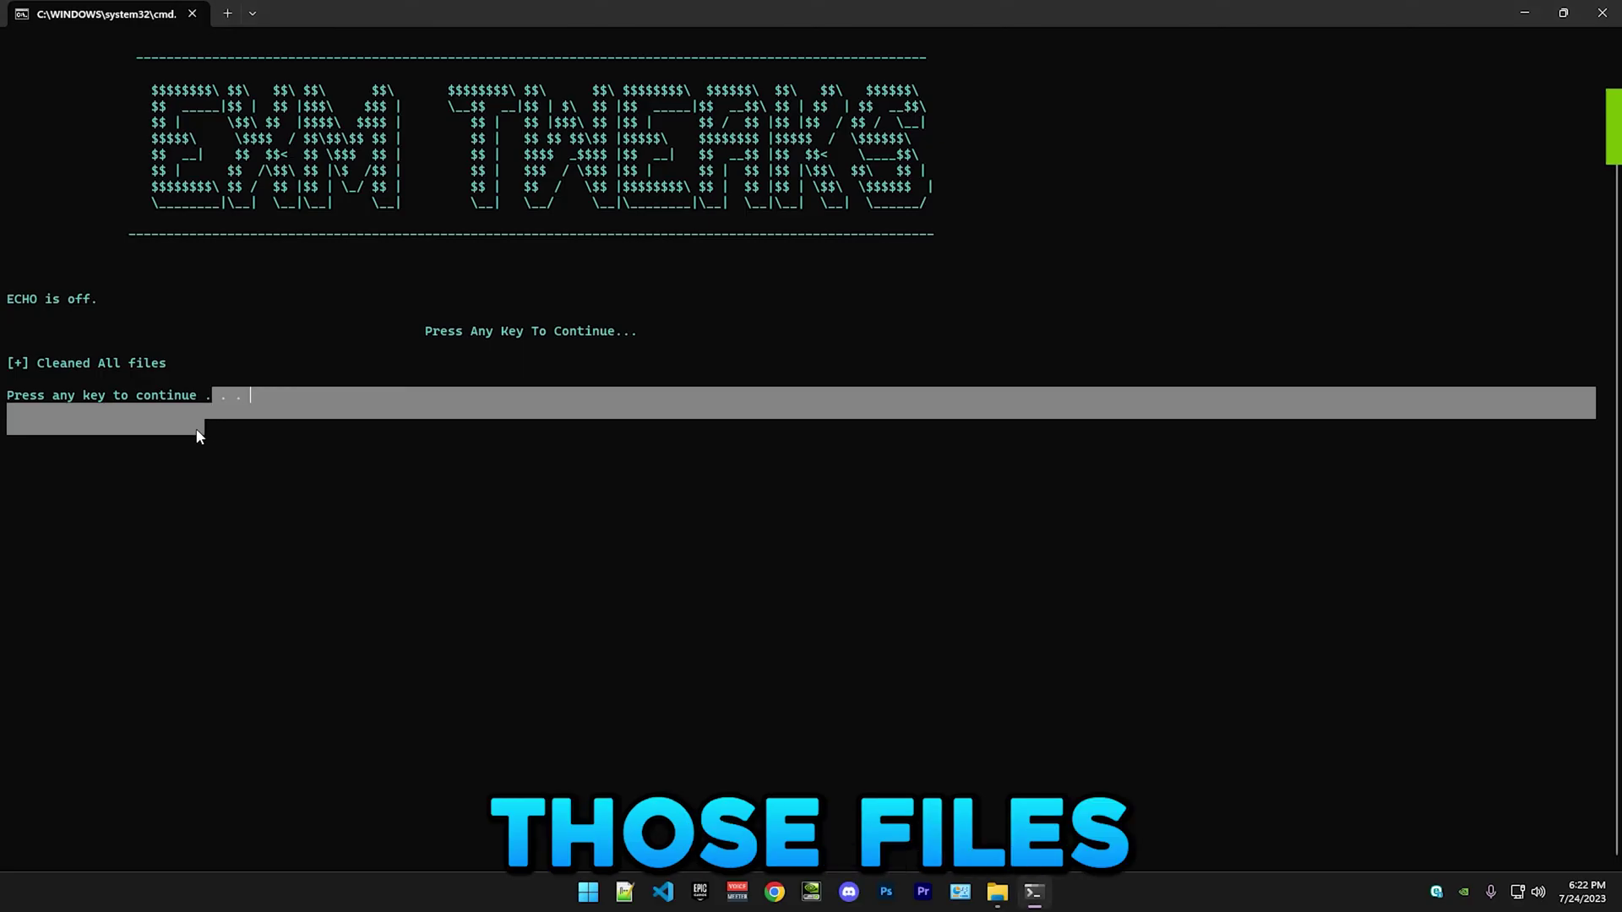
left_click(313, 428)
Close the clean console and remove all four non-present devices using DeviceCleanup.exe as administrator.
key("Return")
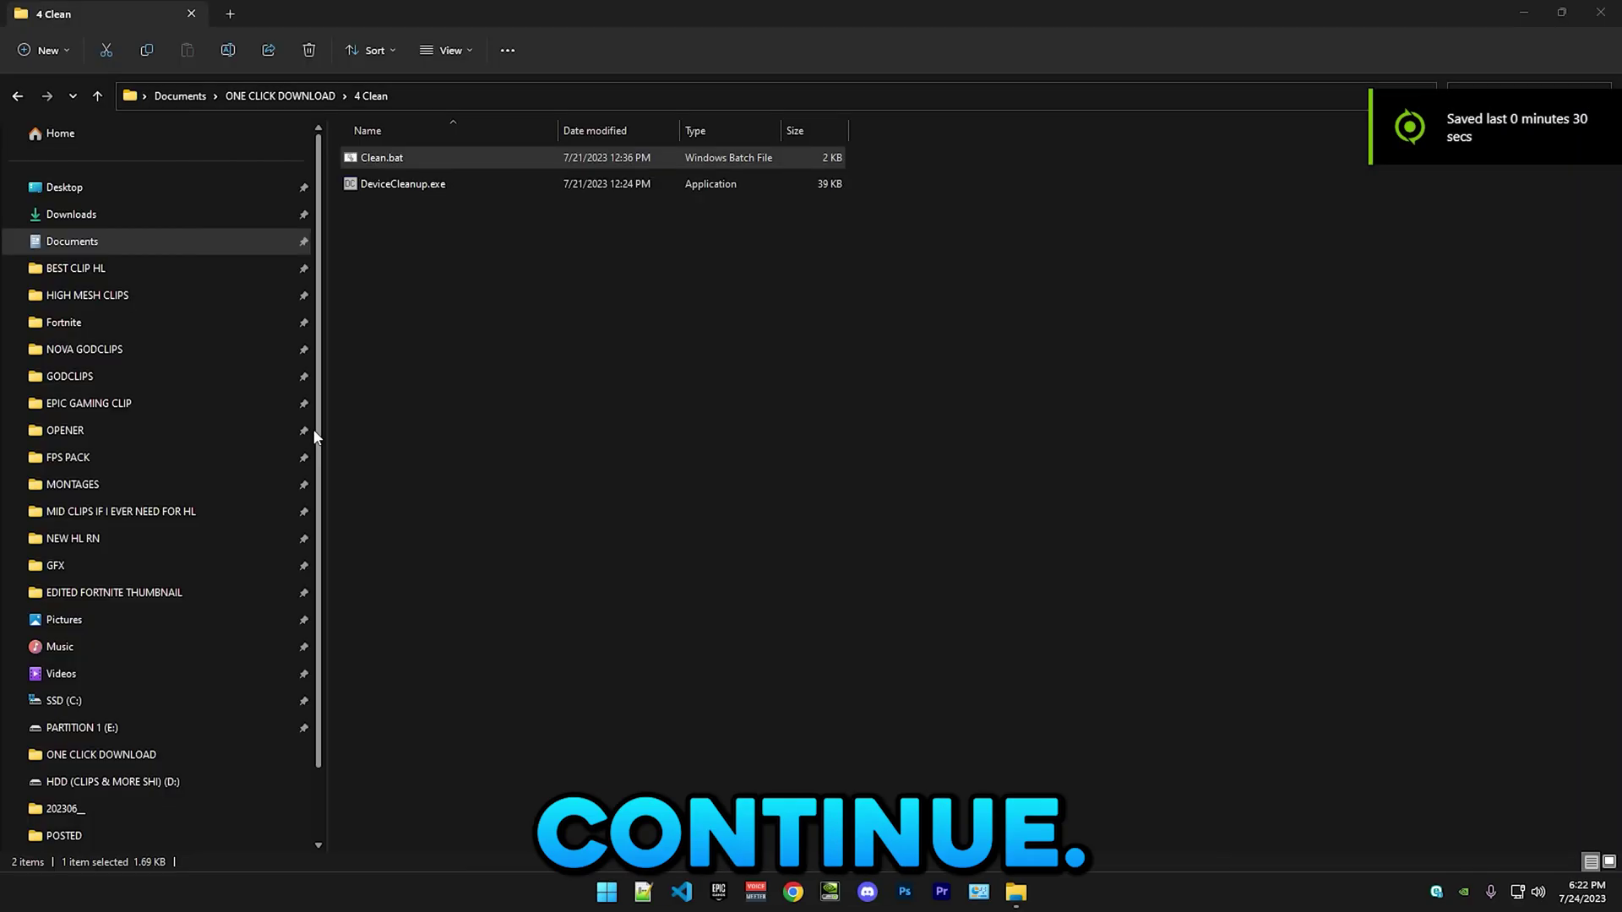
right_click(394, 190)
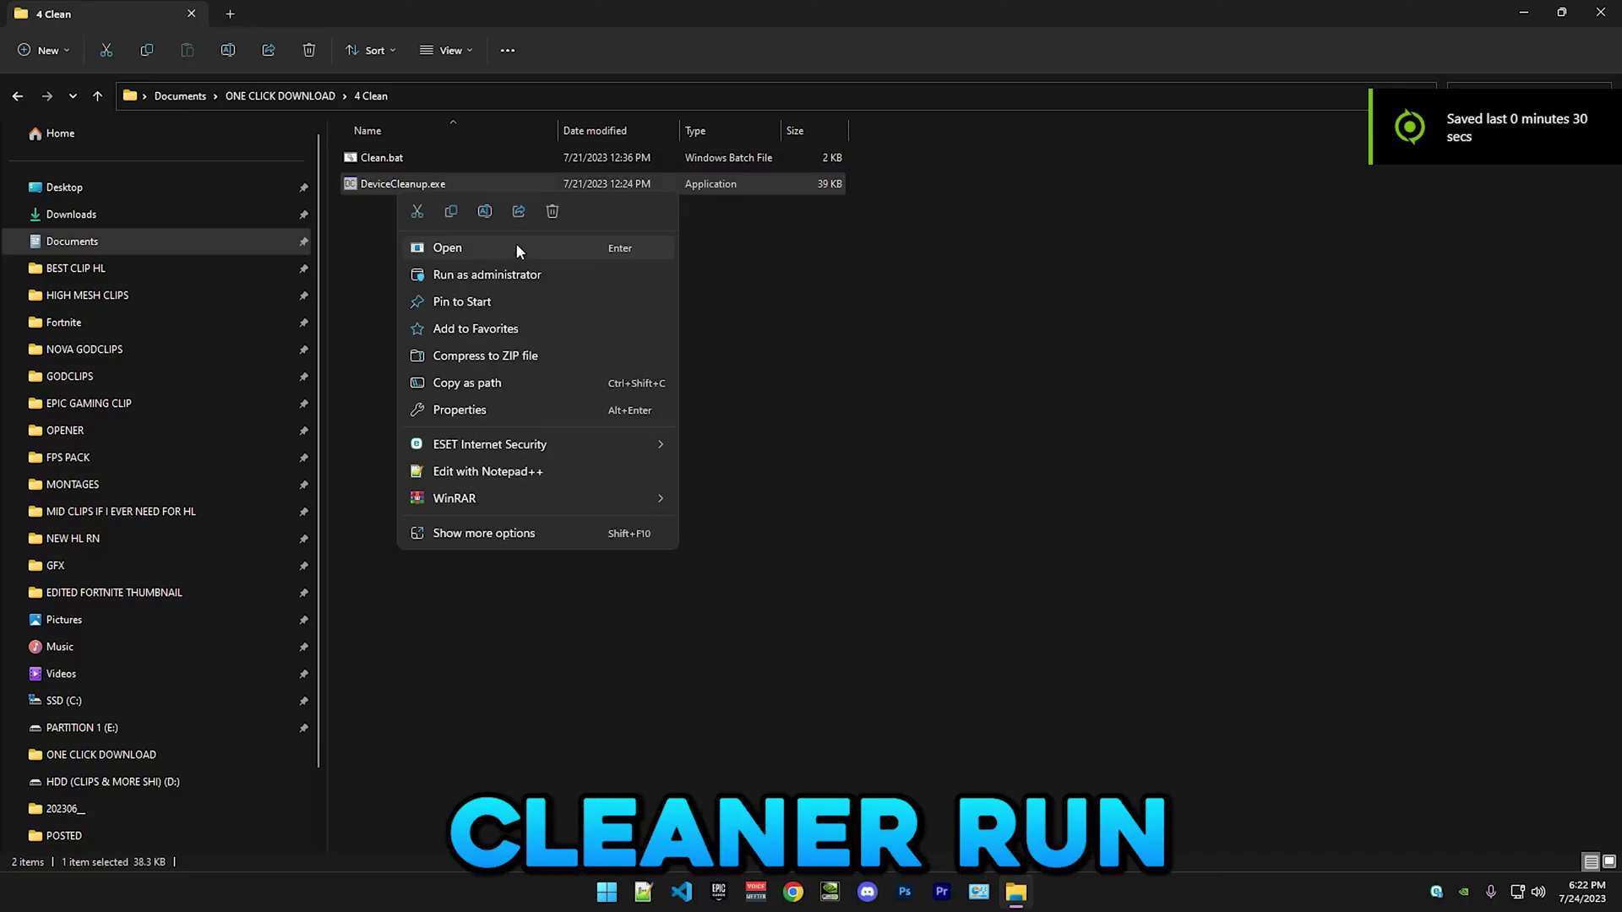
left_click(469, 275)
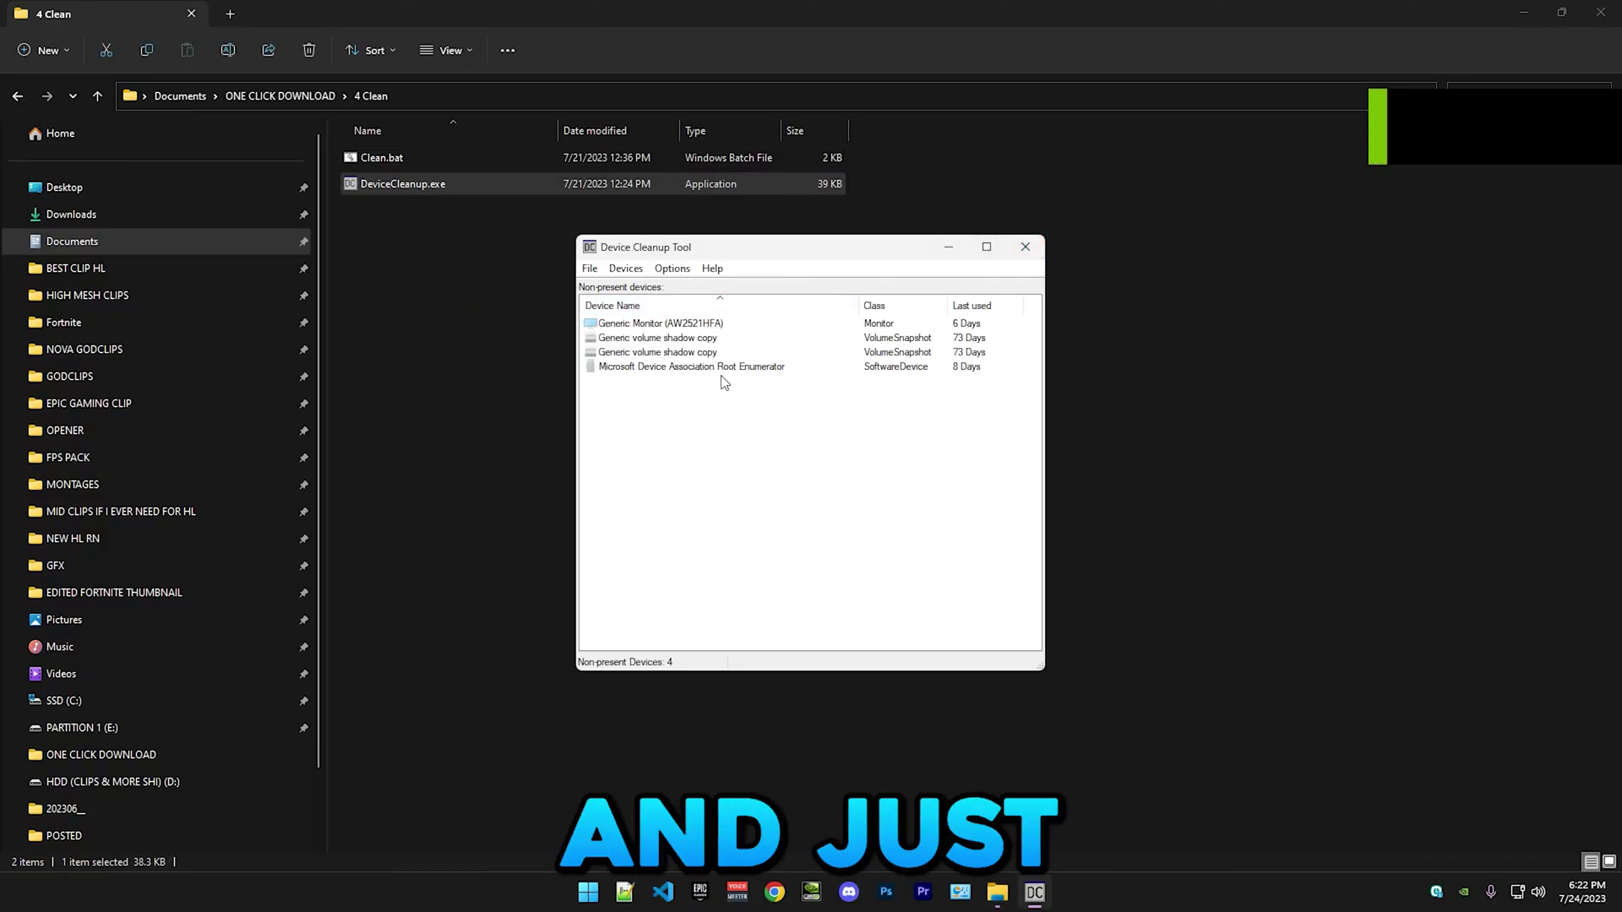
left_click(676, 351)
key("ctrl+a")
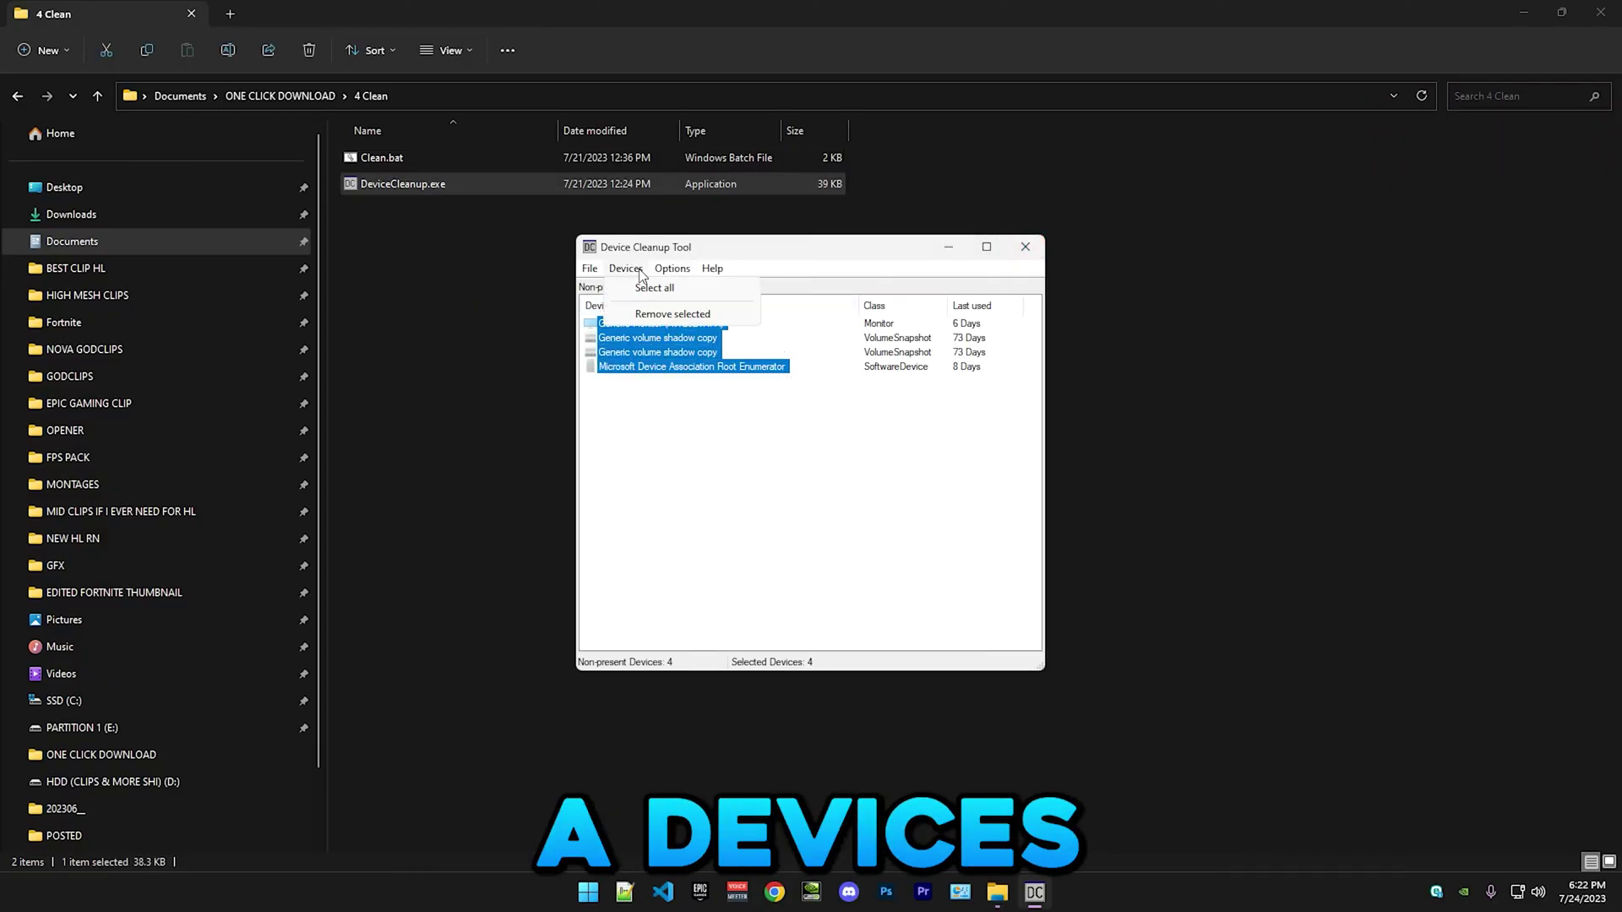
left_click(667, 313)
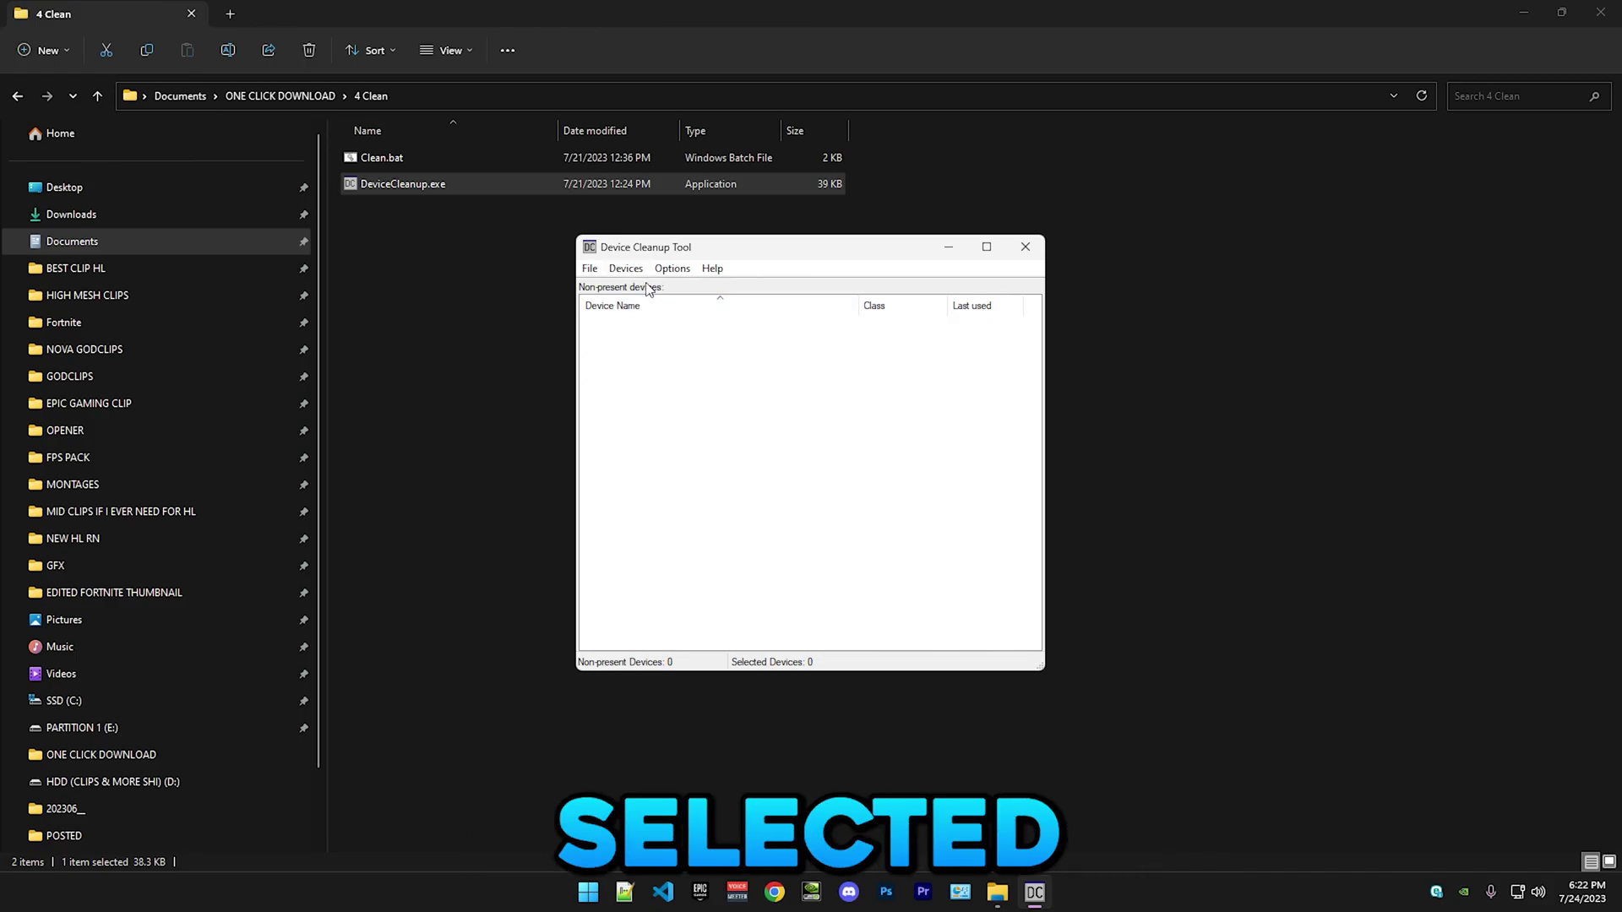
Close the Device Cleanup Tool and return to ONE CLICK DOWNLOAD.
left_click(1032, 249)
left_click(927, 536)
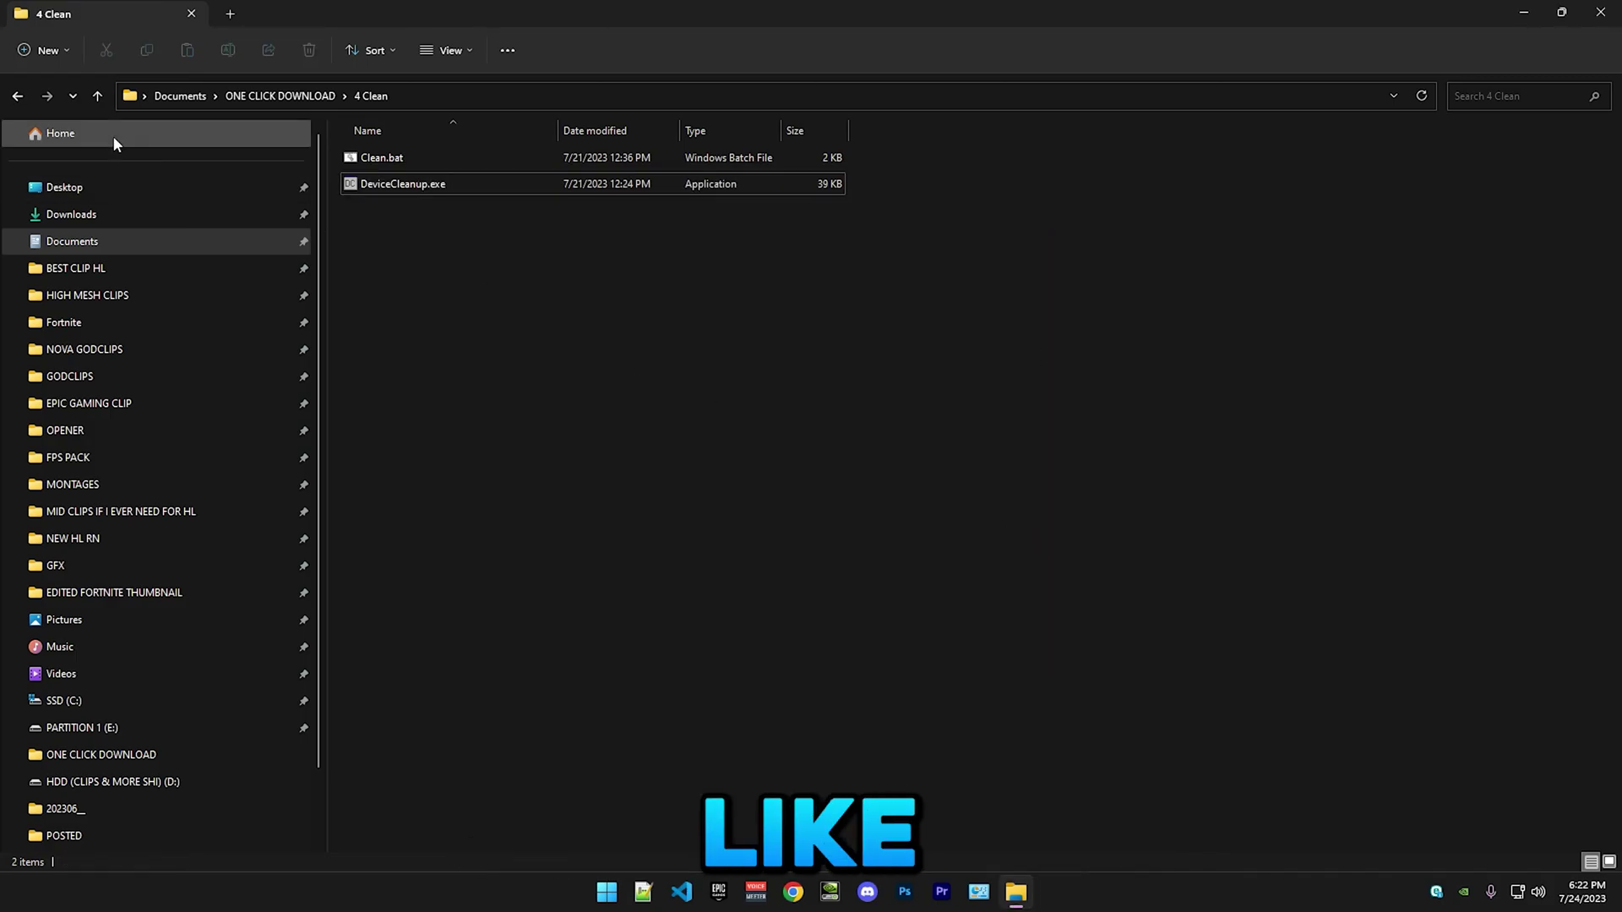
left_click(19, 98)
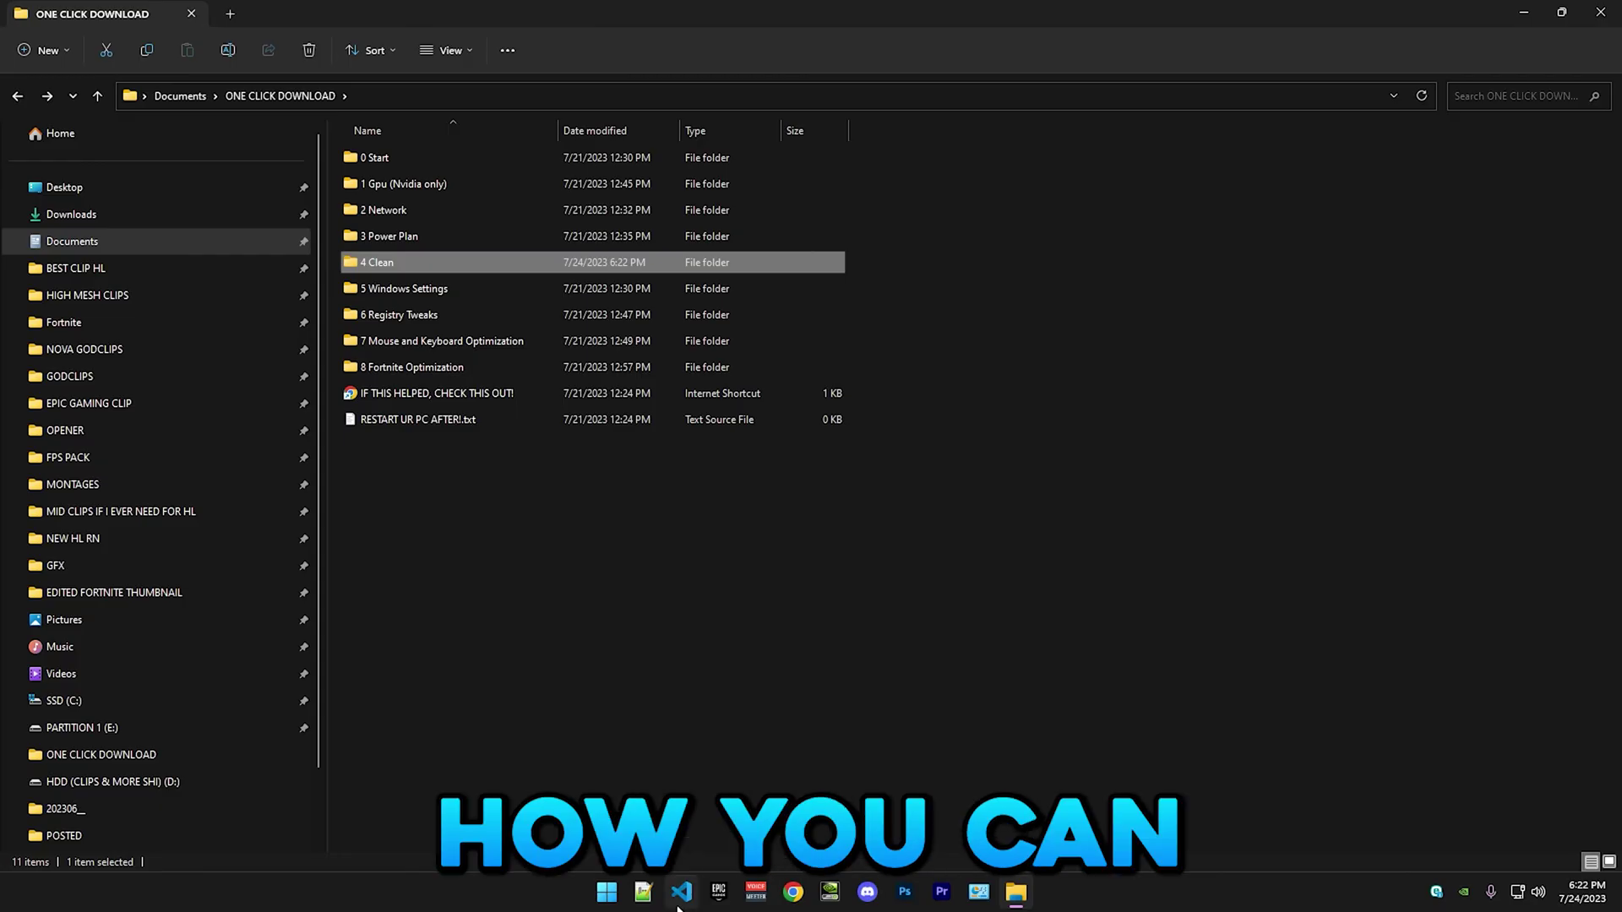
left_click(404, 296)
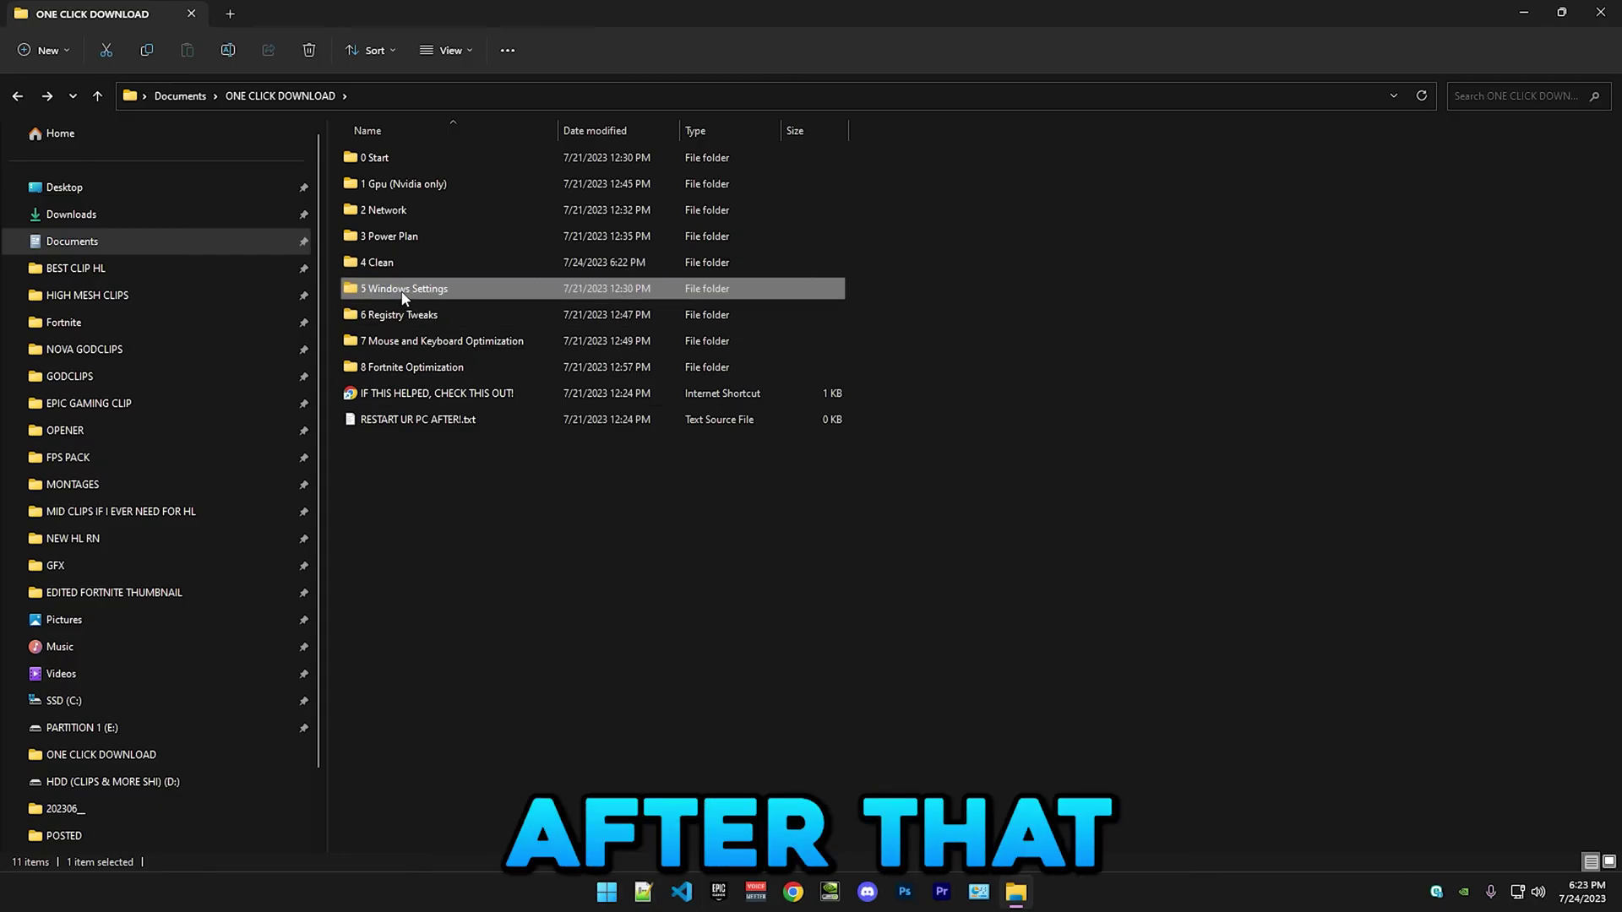
Launch Performance Settings from 5 Windows Settings > Performance Options and accept Custom visual effects with OK.
double_click(404, 290)
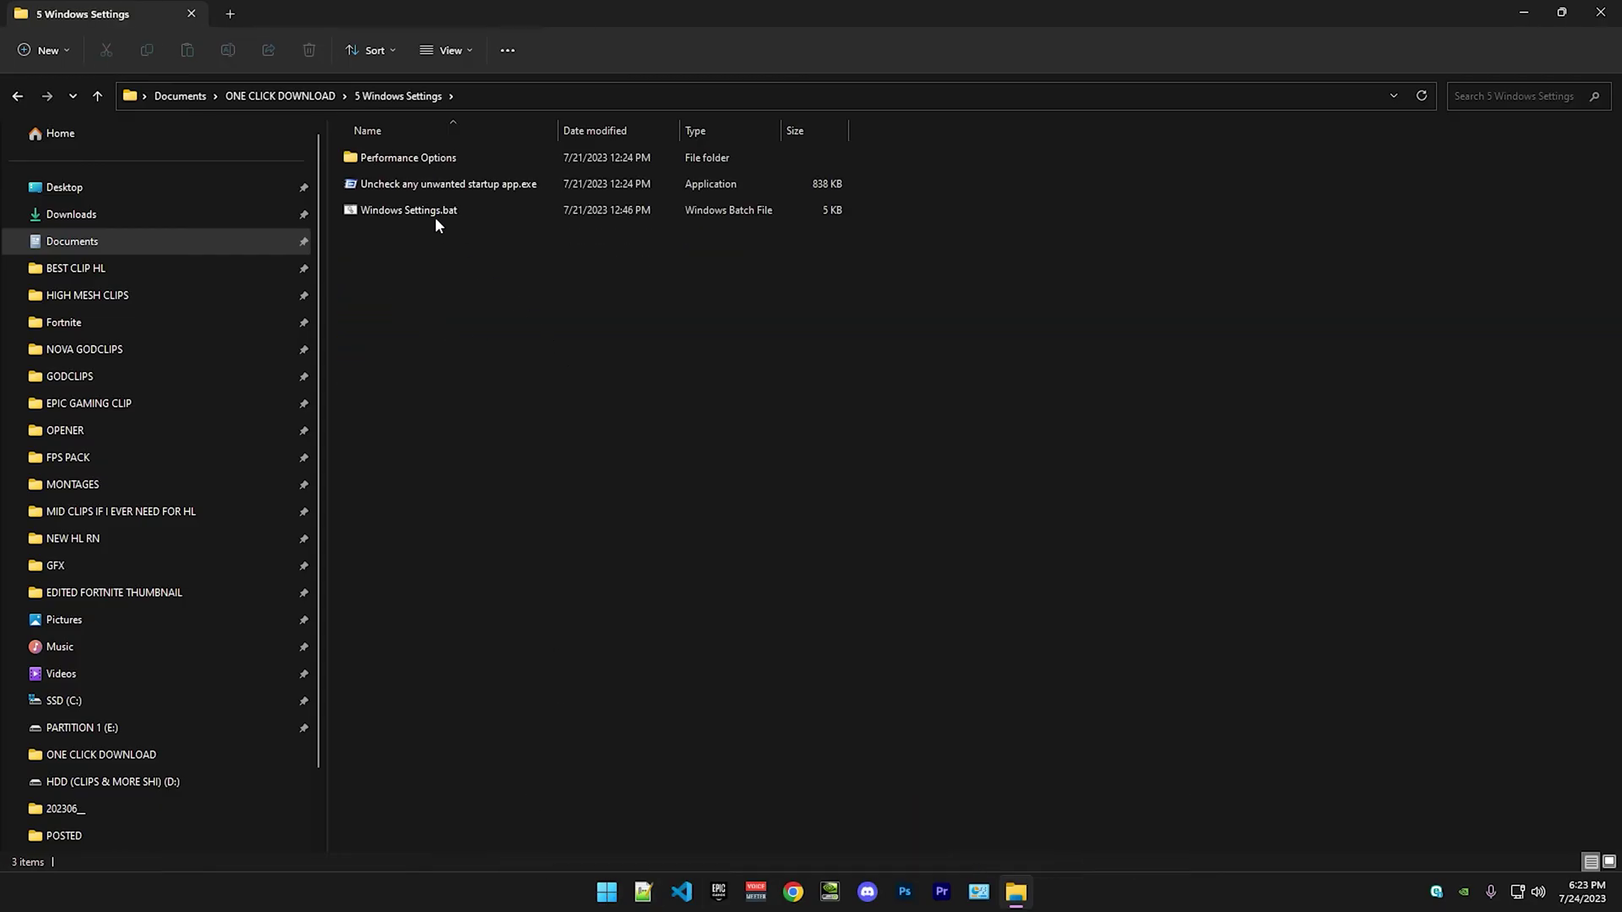
double_click(393, 161)
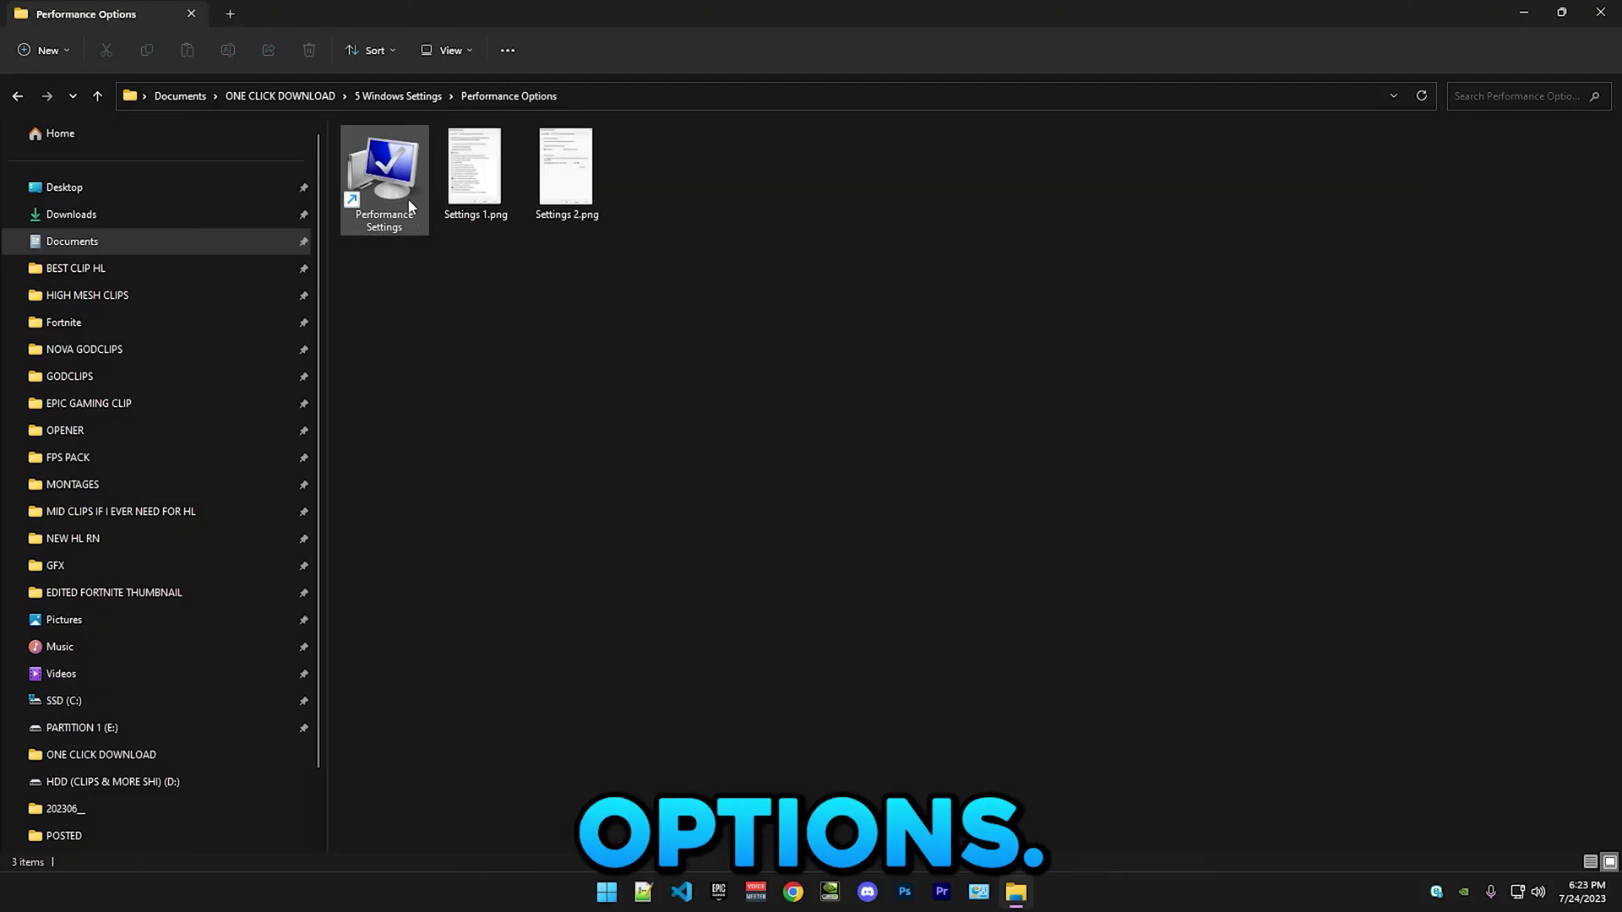
double_click(409, 207)
left_click(870, 463)
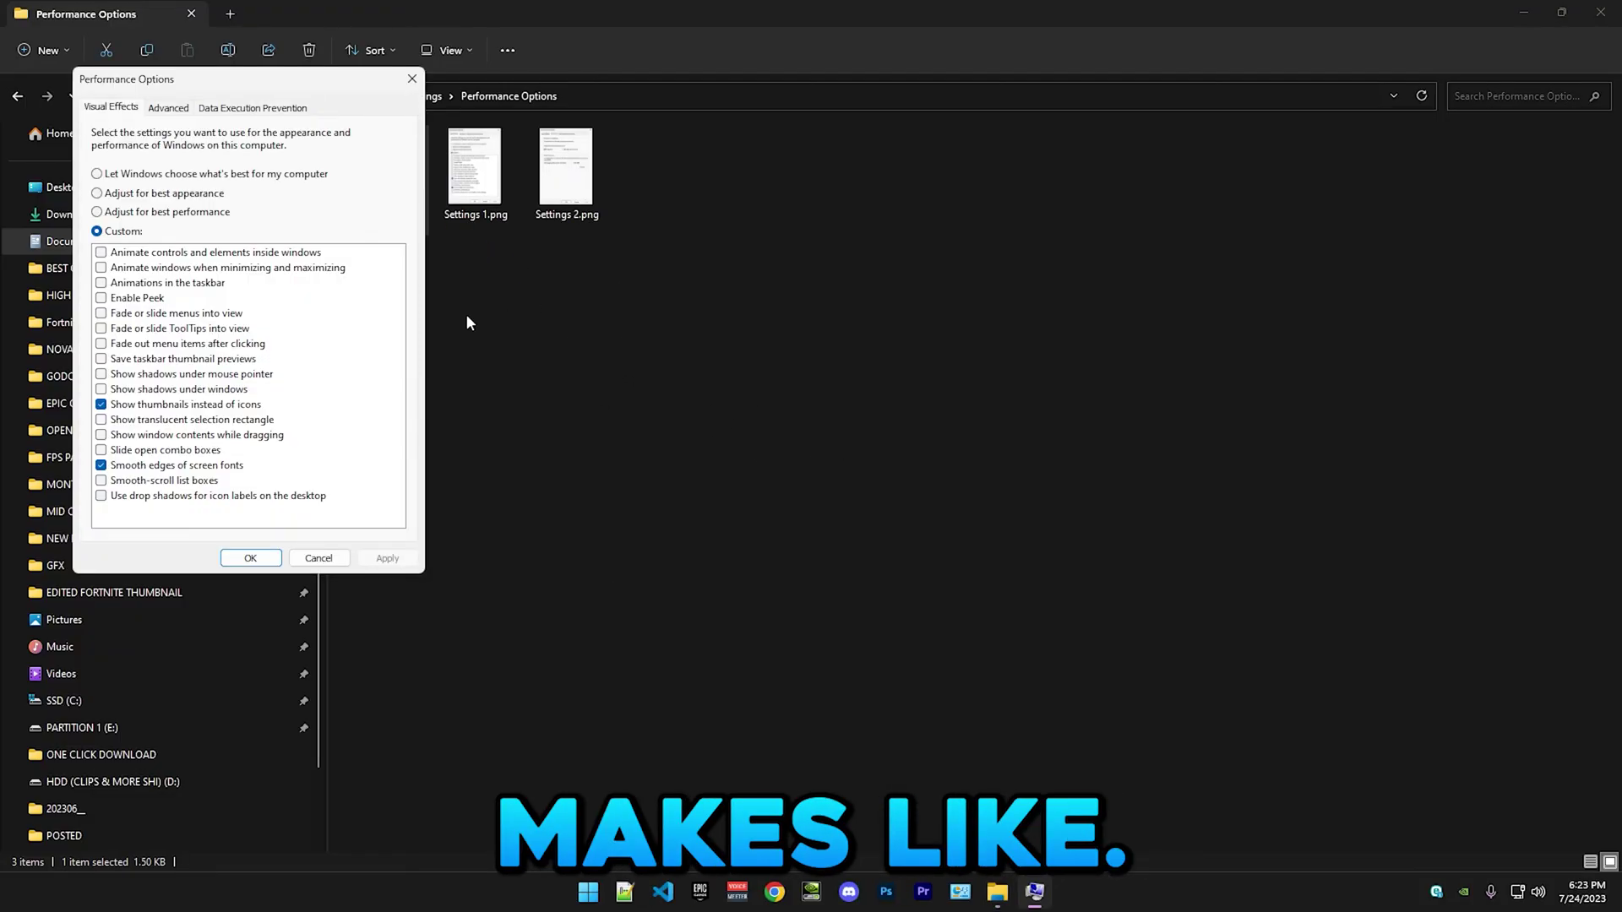
left_click(412, 78)
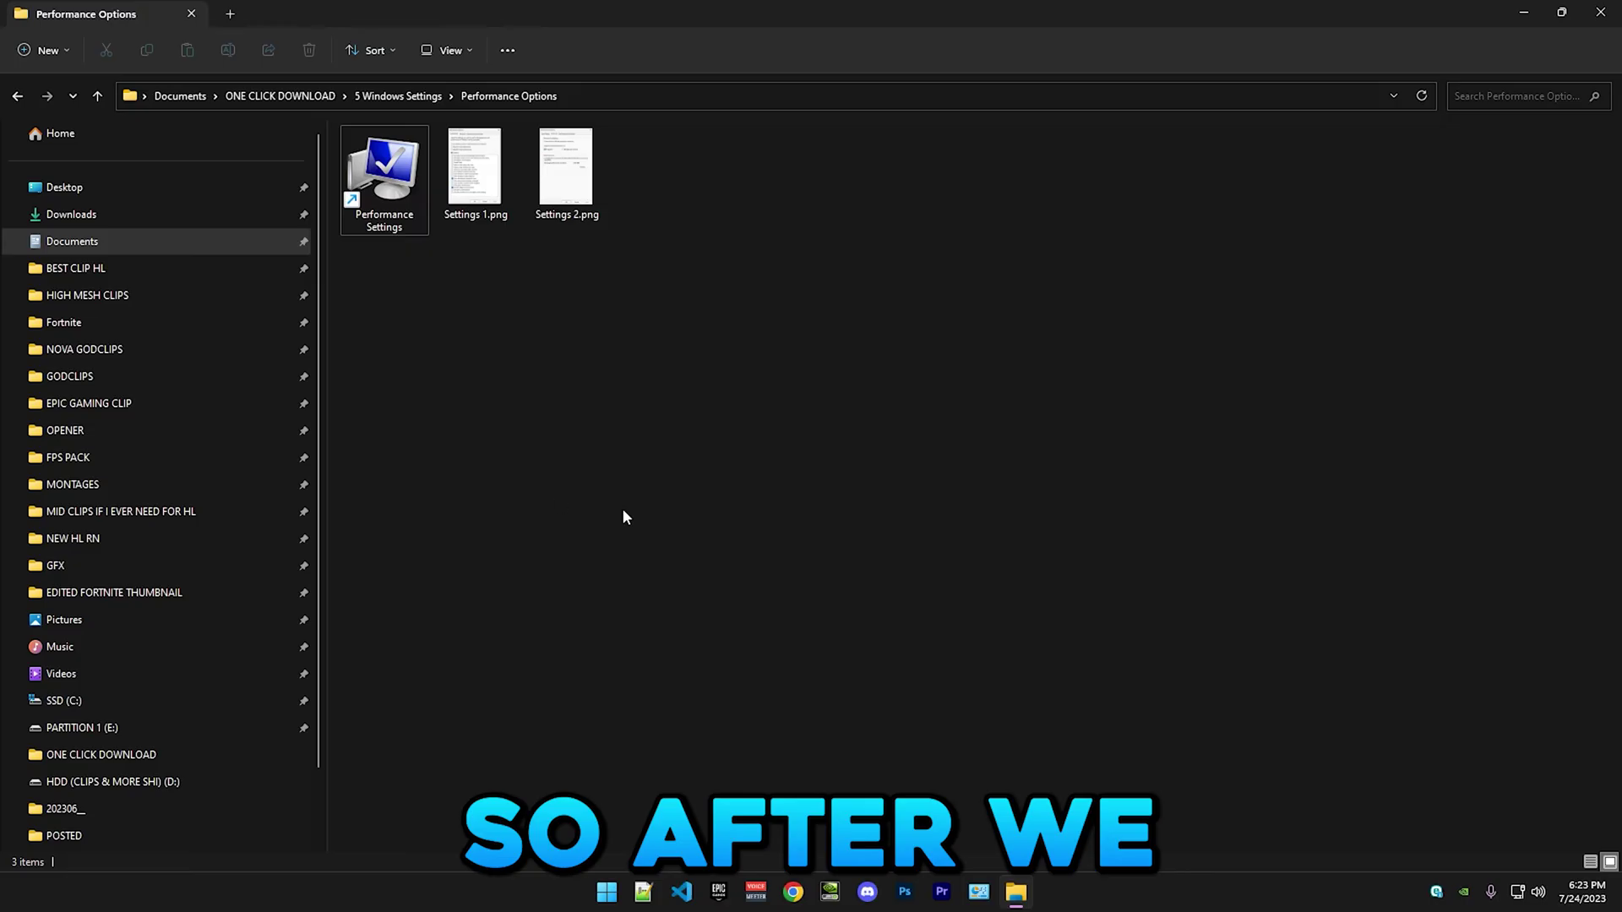
double_click(393, 195)
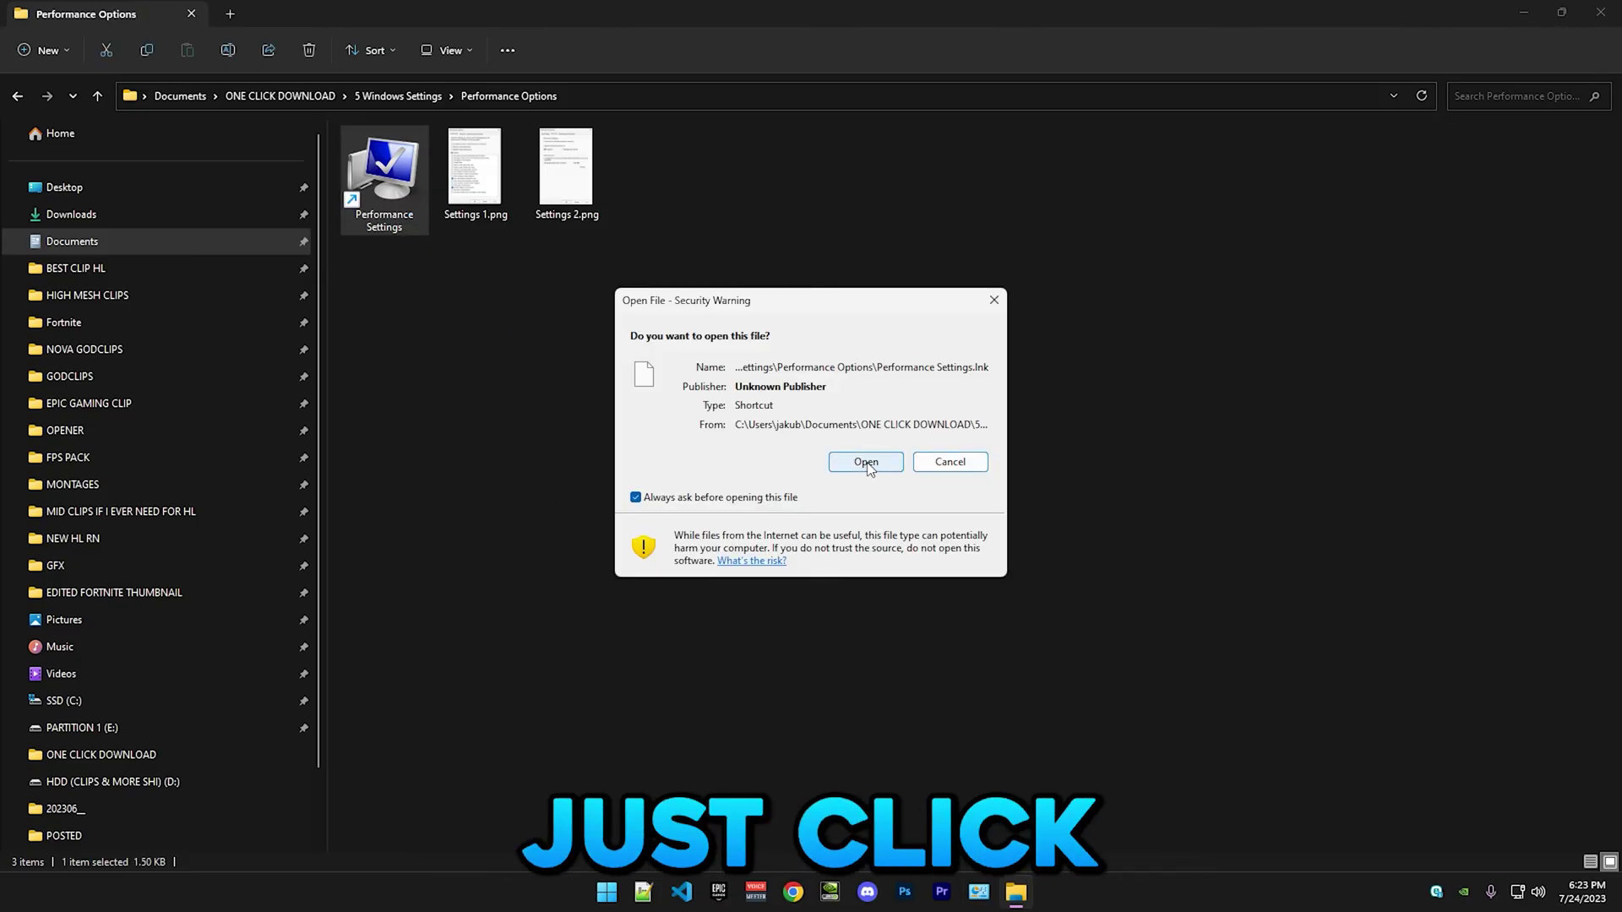
left_click(866, 462)
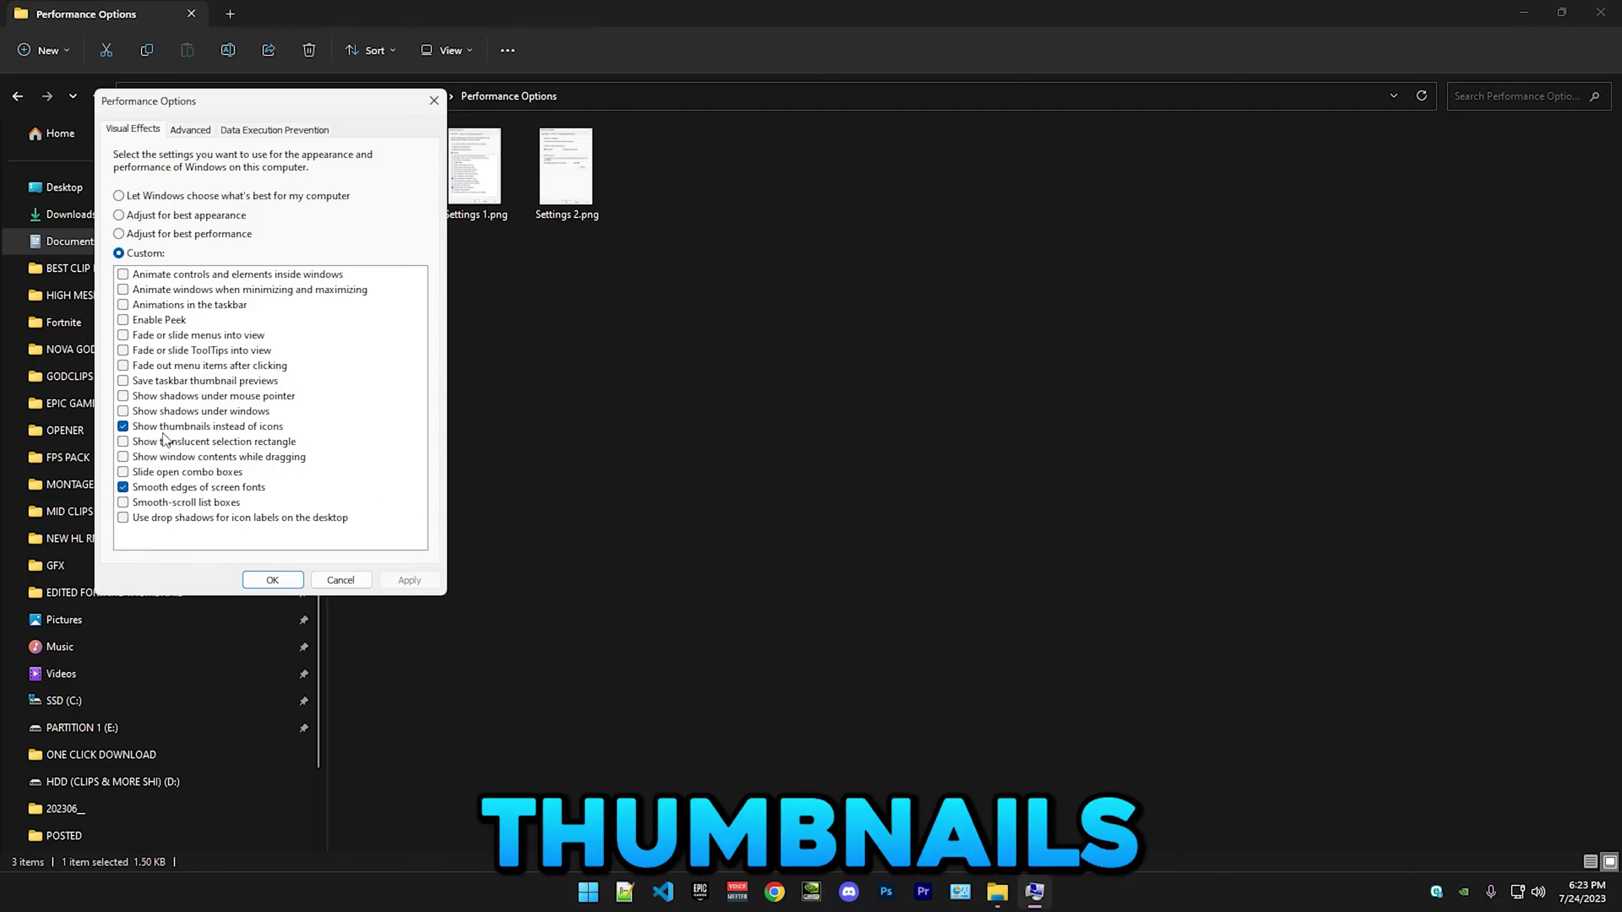
left_click(286, 580)
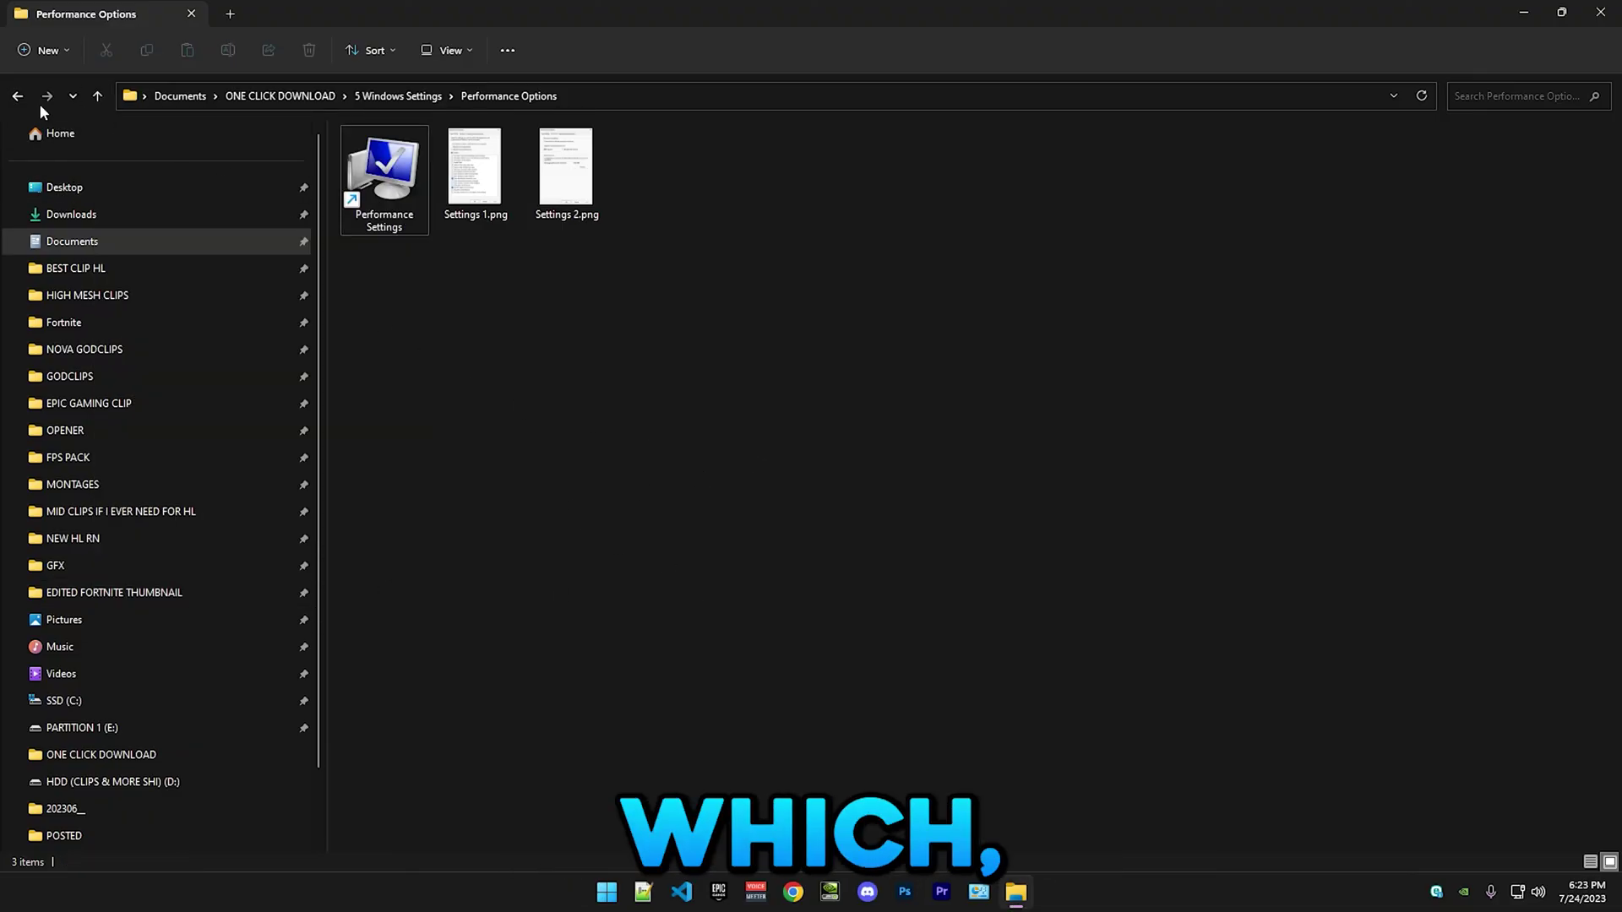
Launch Autoruns via 'Uncheck any unwanted startup app.exe' and show only Logon entries.
left_click(17, 95)
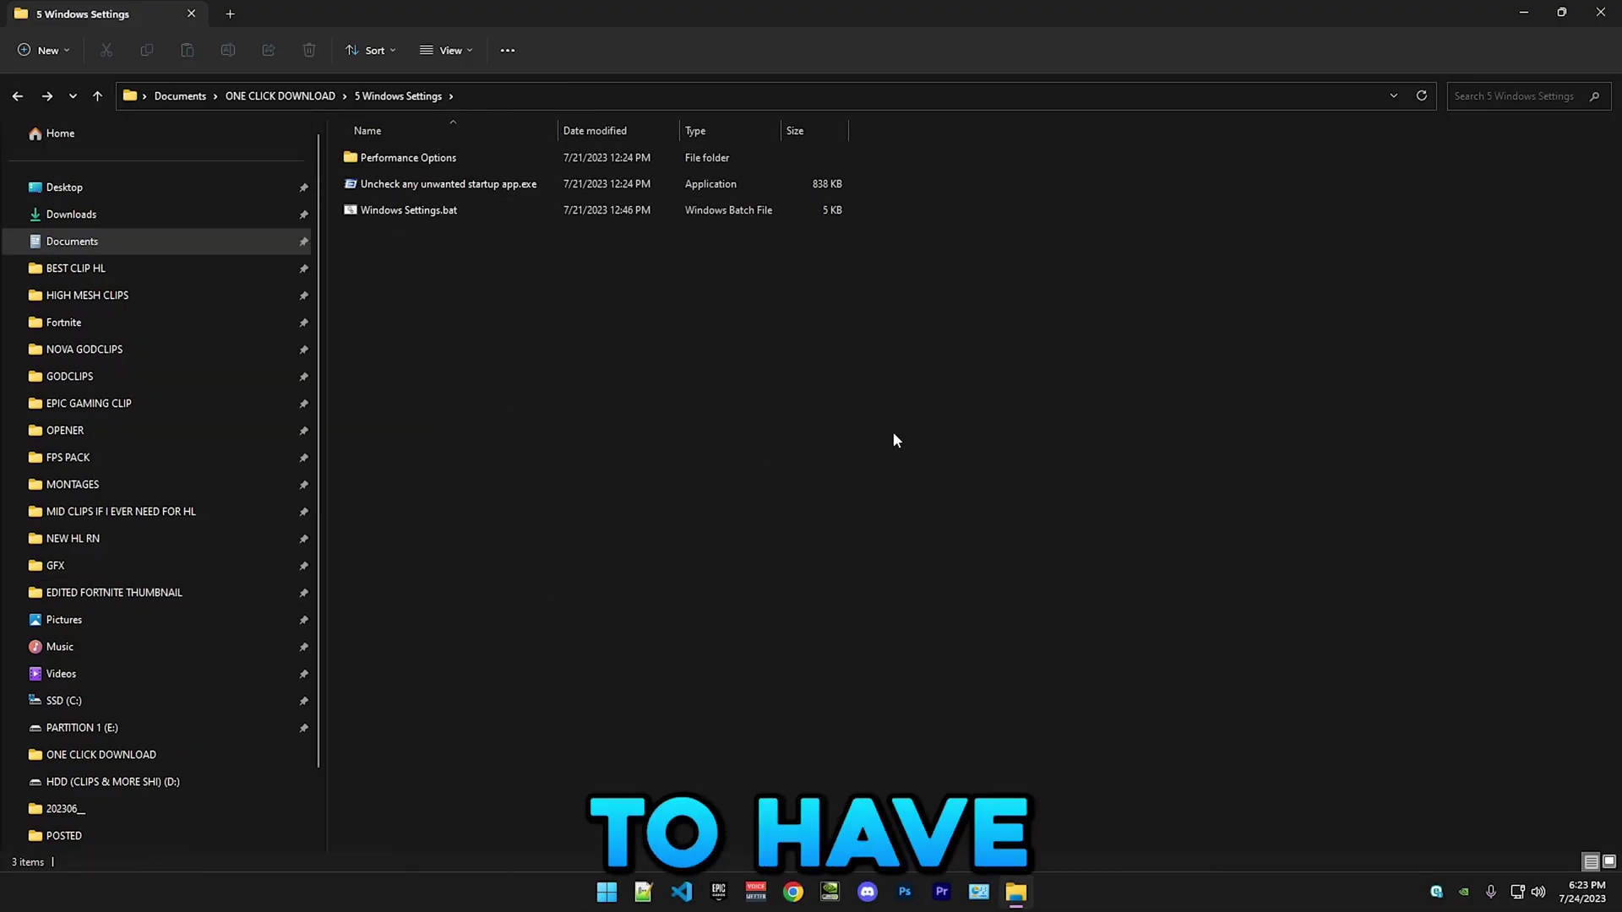
double_click(388, 186)
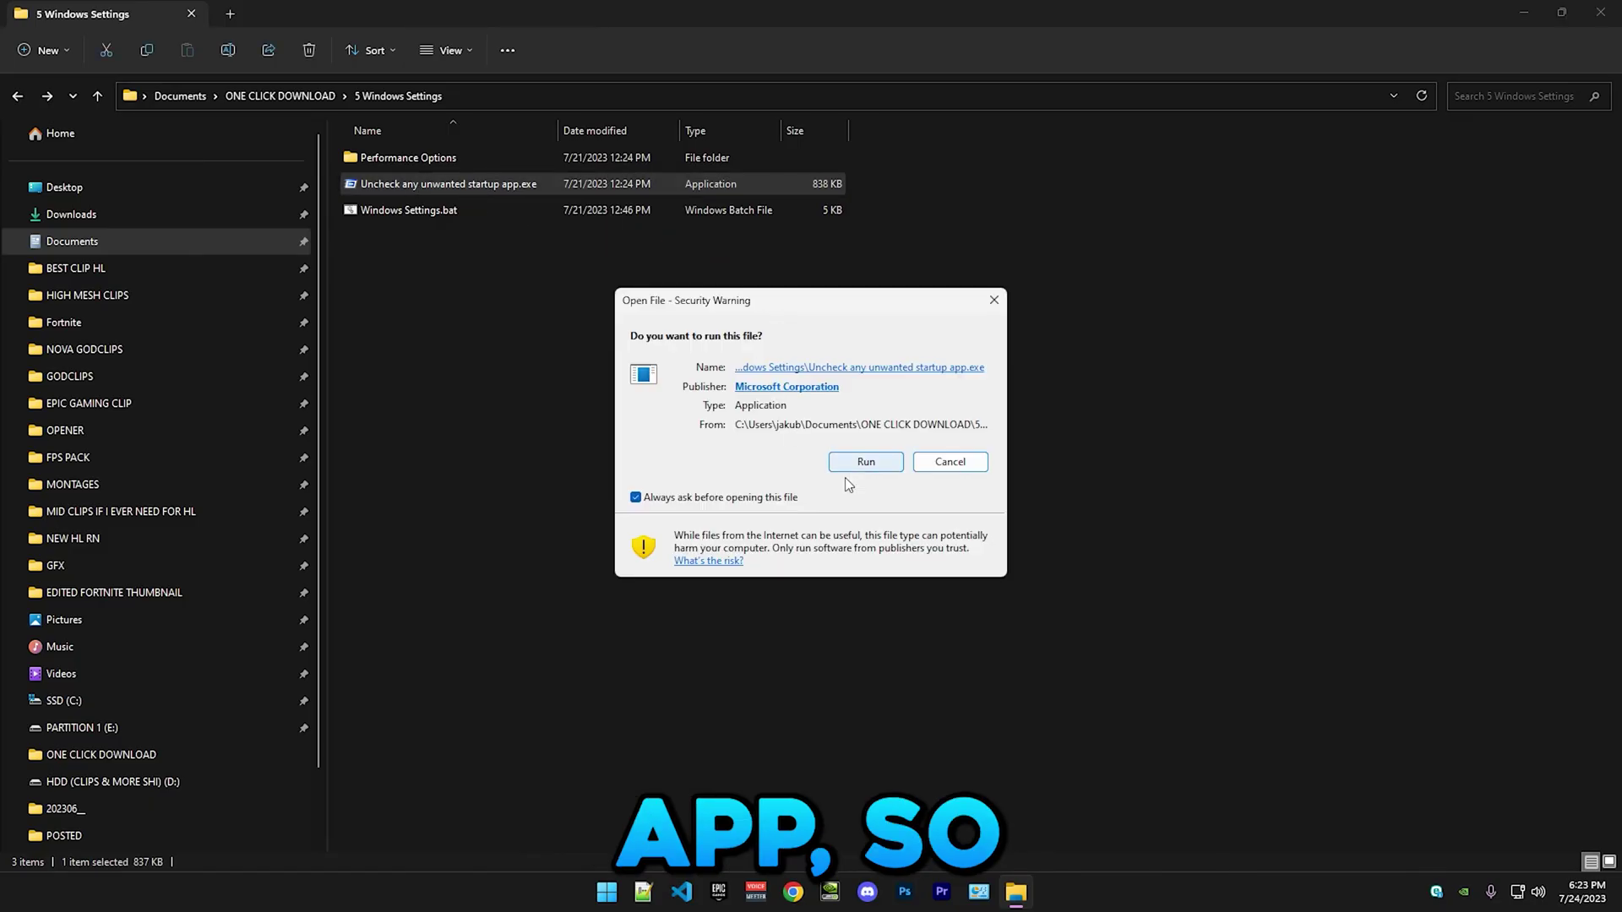
left_click(864, 463)
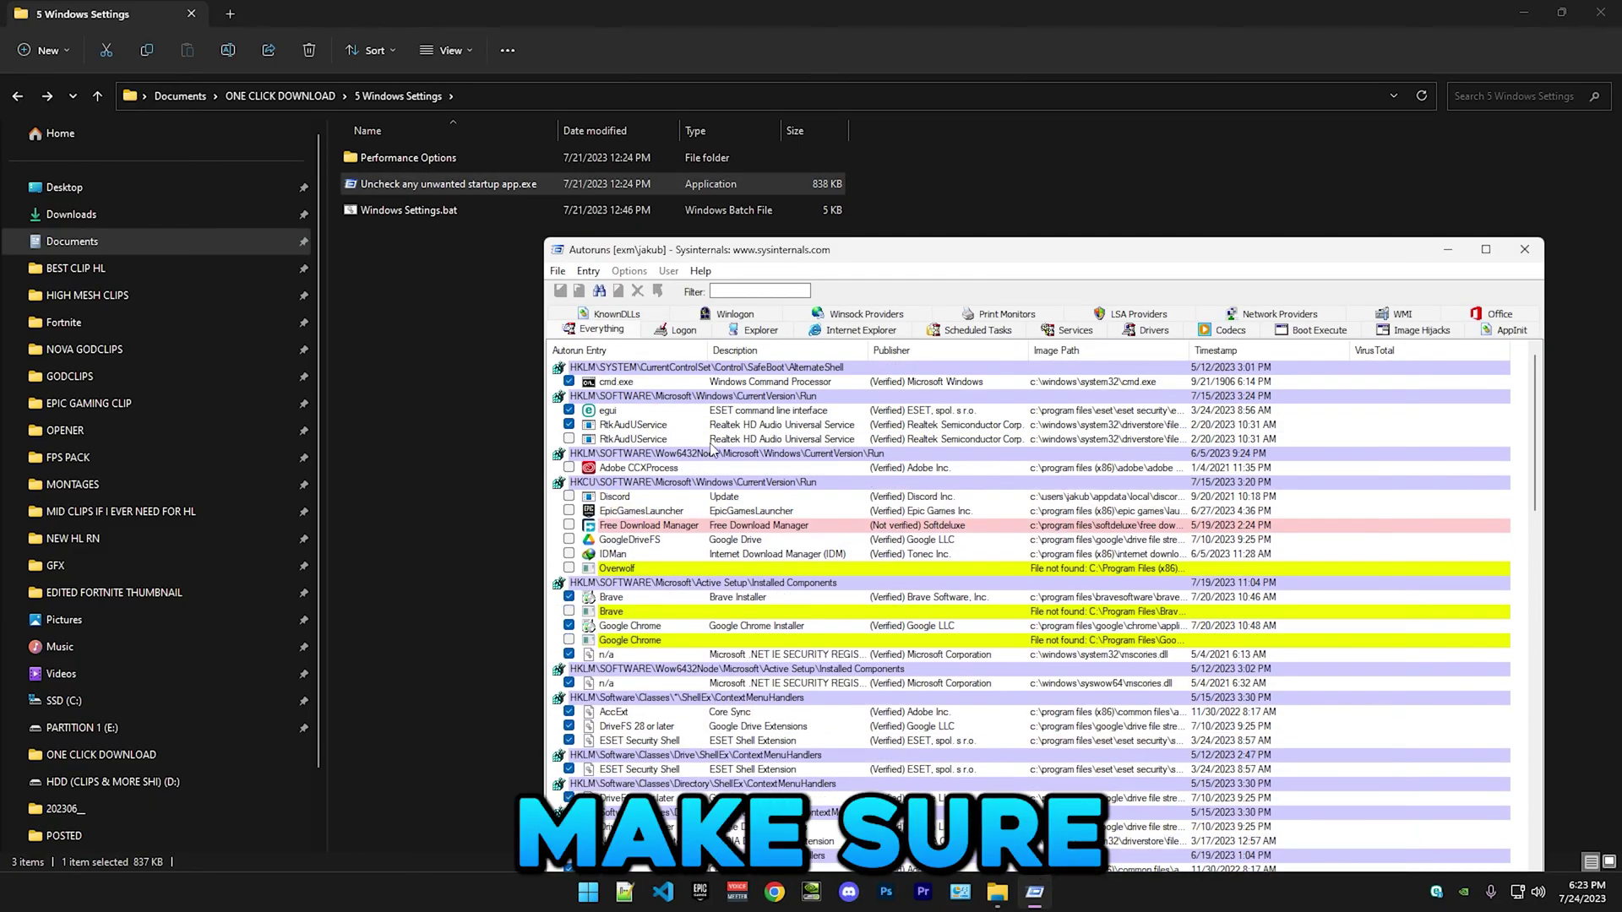
left_click(682, 334)
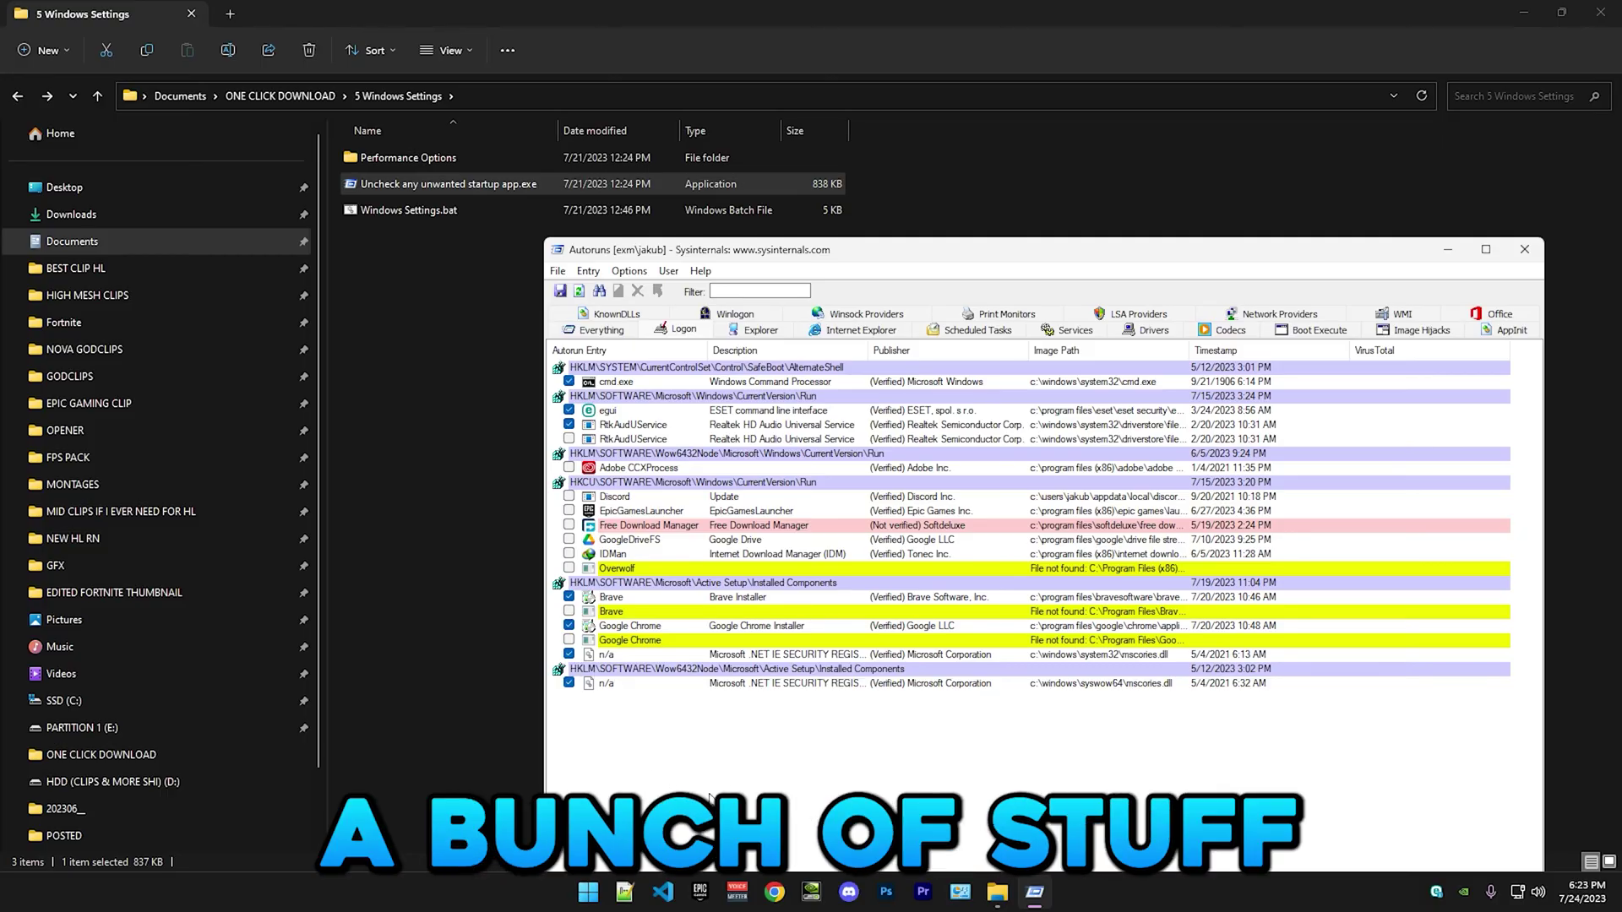
Uncheck the Brave, Google Chrome and RtkAudUService startup entries.
left_click(568, 596)
left_click(569, 626)
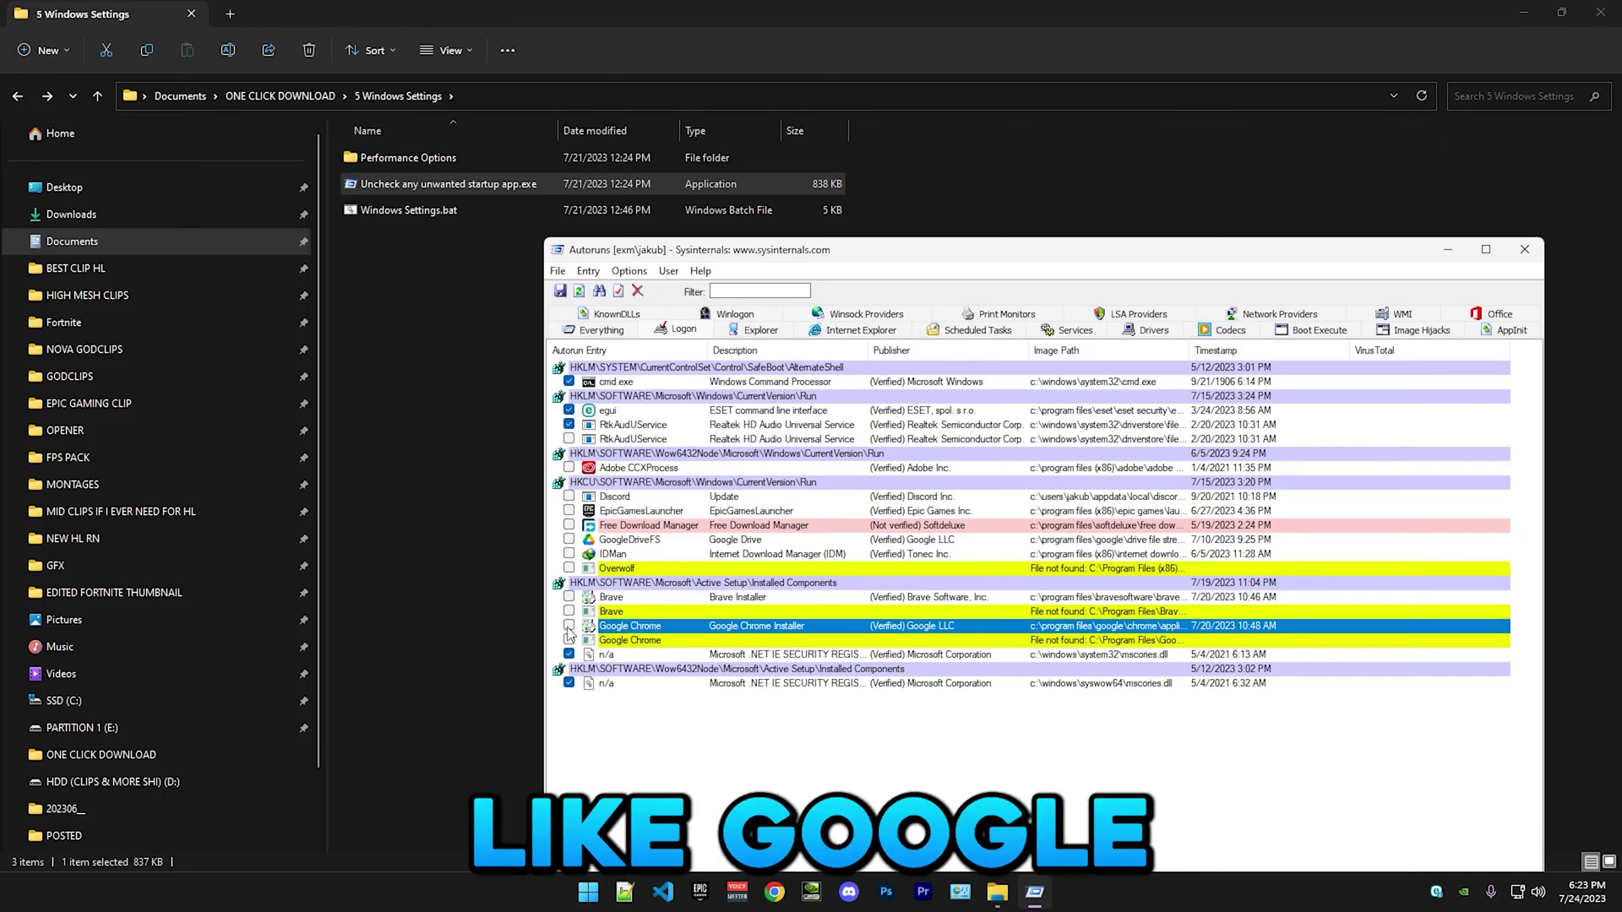
left_click(617, 641)
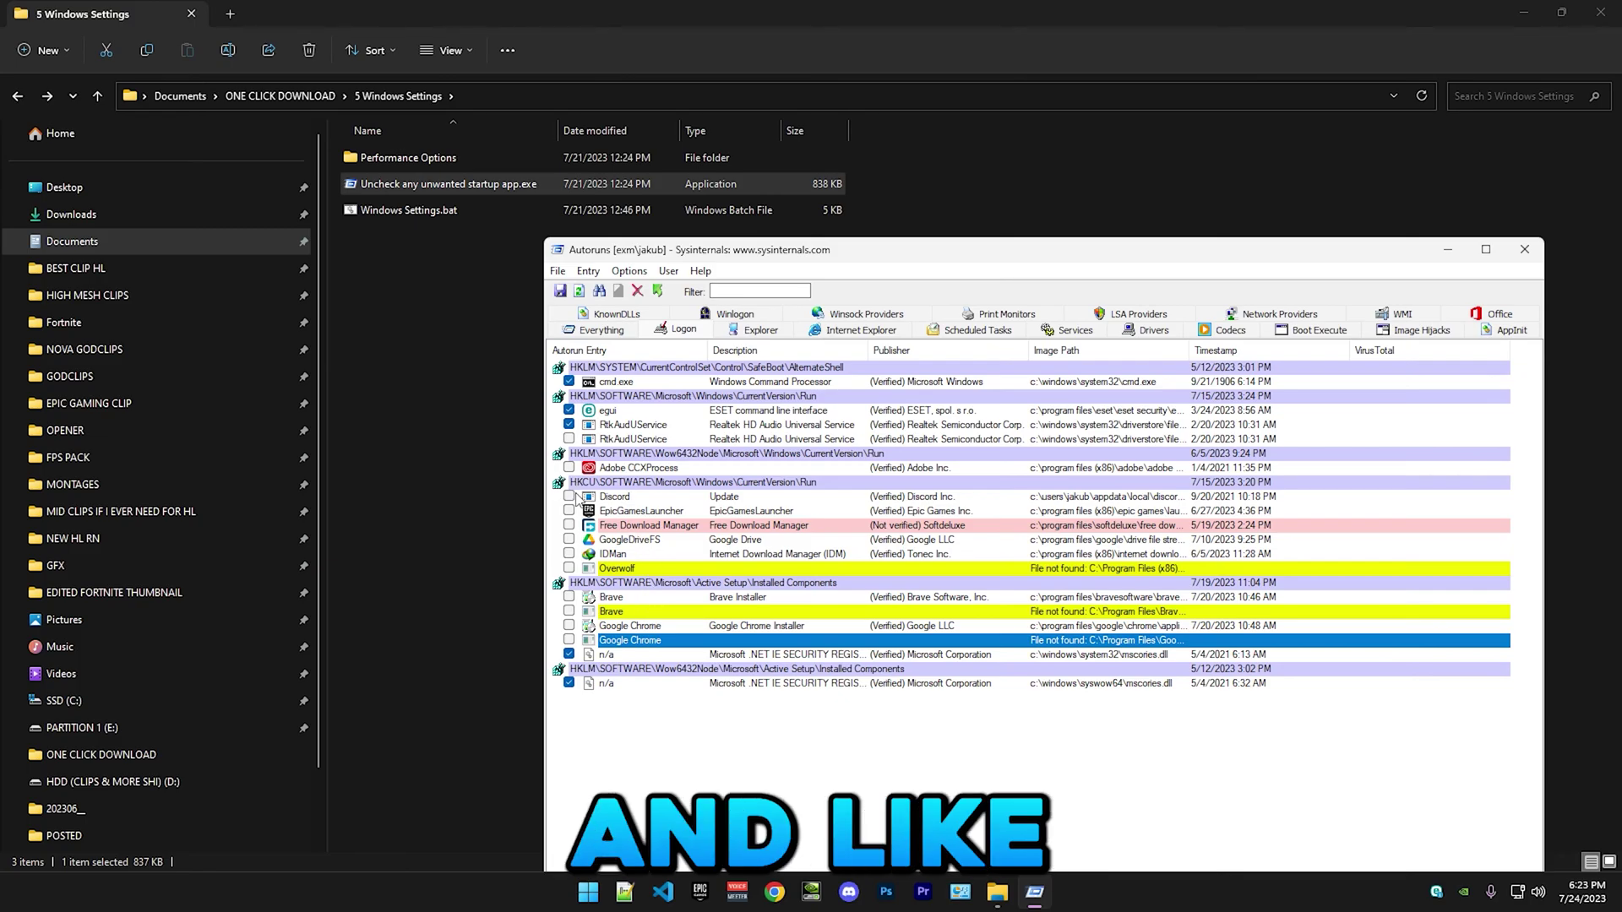
left_click(568, 425)
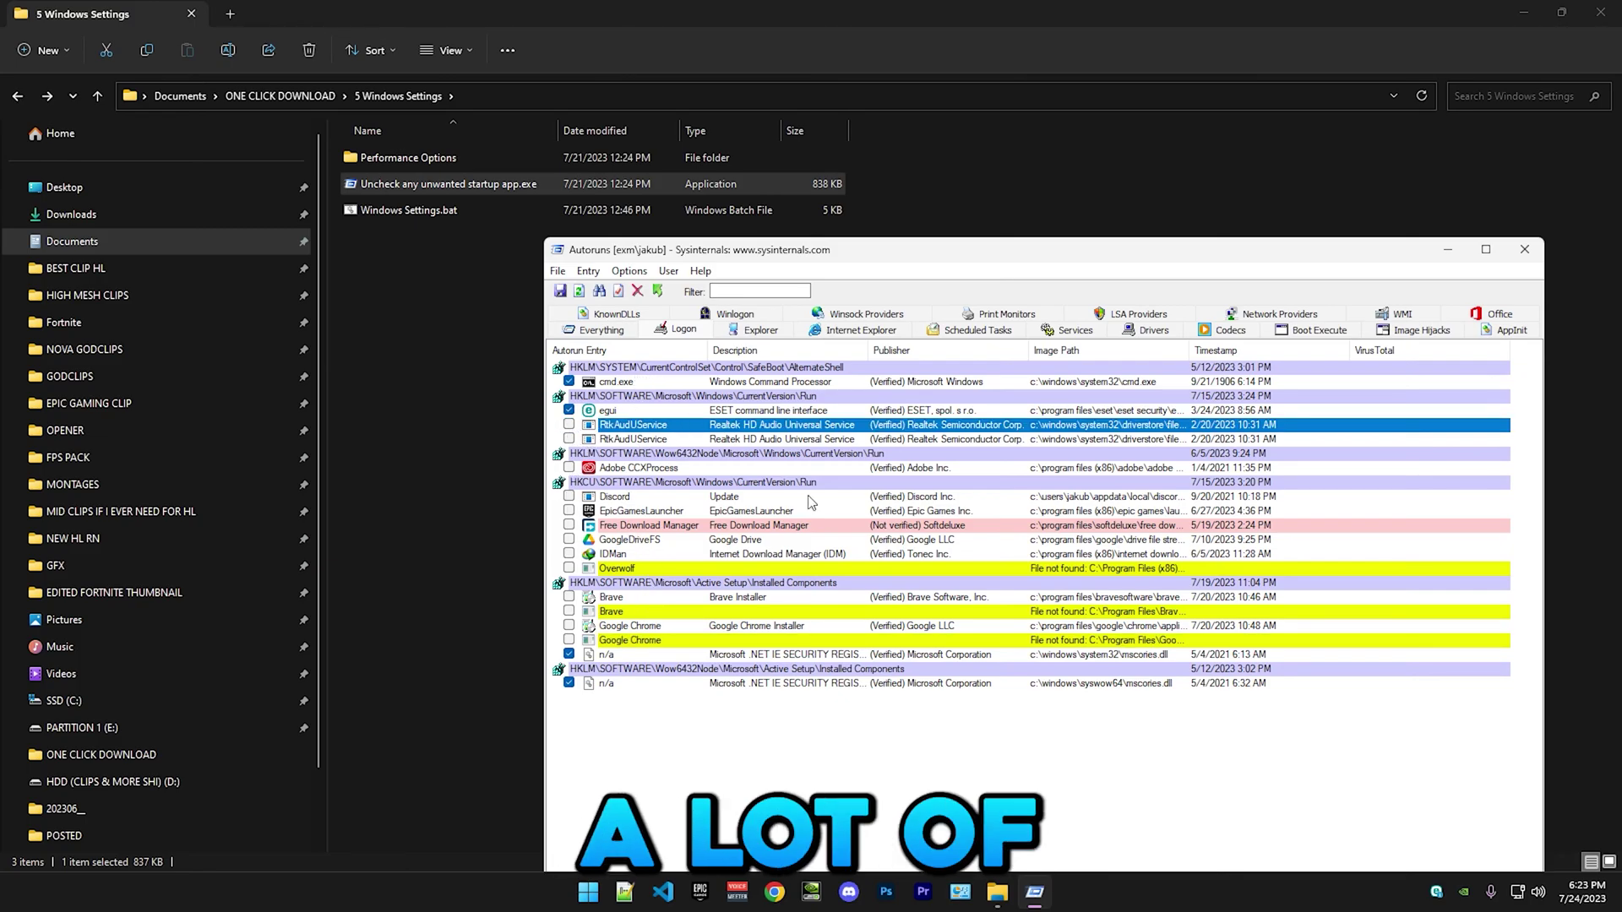
Review the remaining Logon entries, including egui, cmd.exe, RtkAudUService, Adobe CCXProcess and EpicGamesLauncher.
left_click(640, 411)
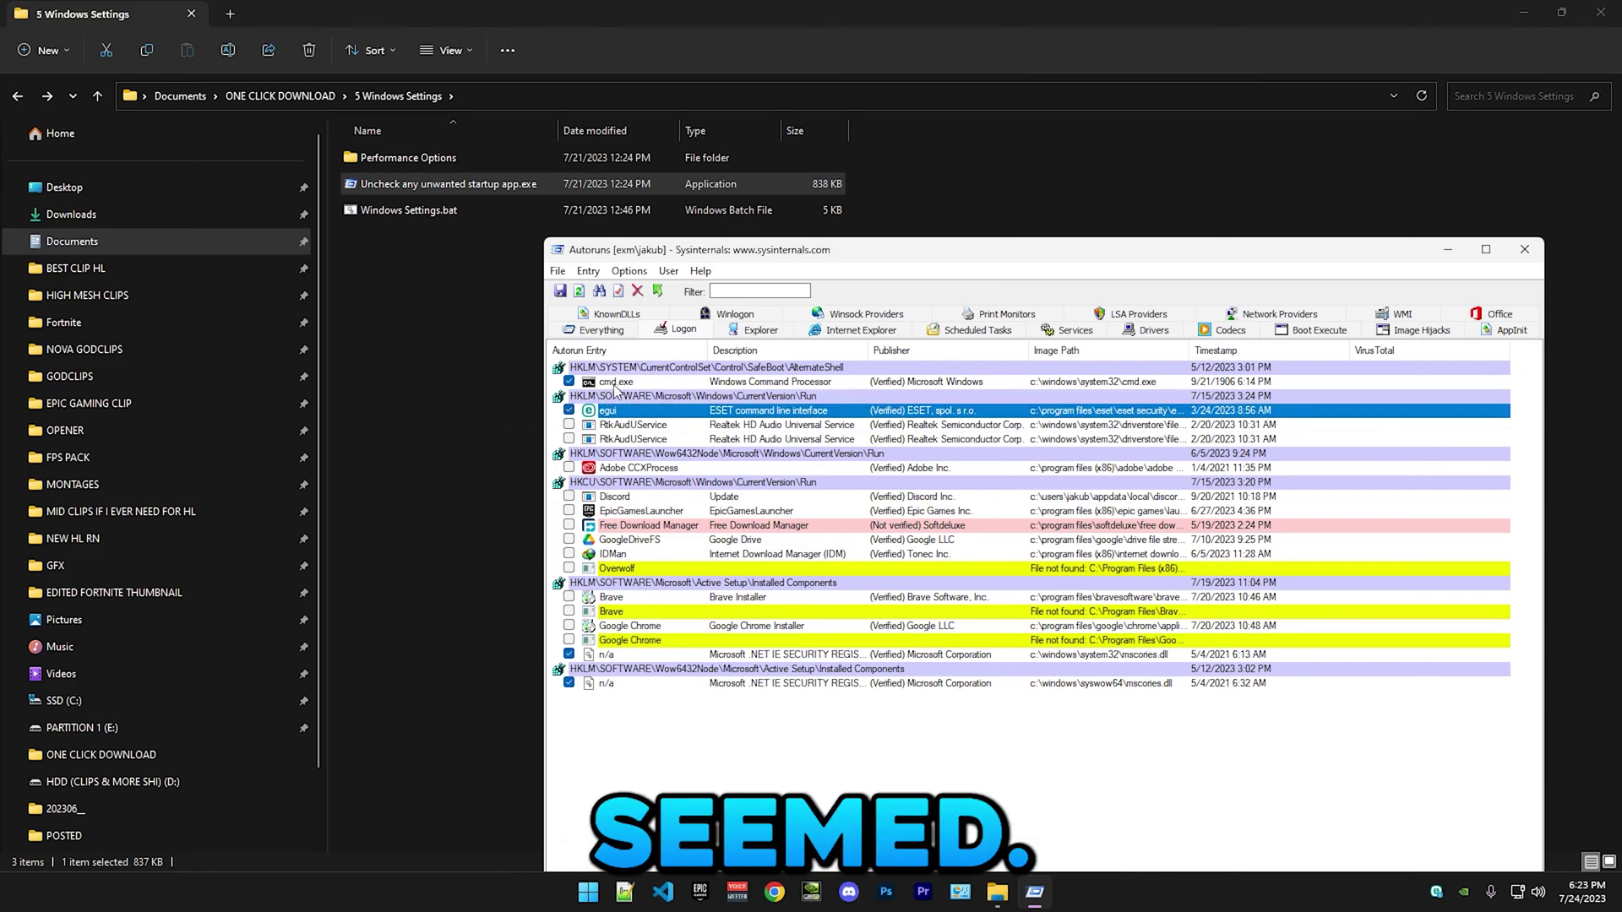
left_click(623, 382)
left_click(611, 656)
left_click(611, 683)
left_click(612, 655)
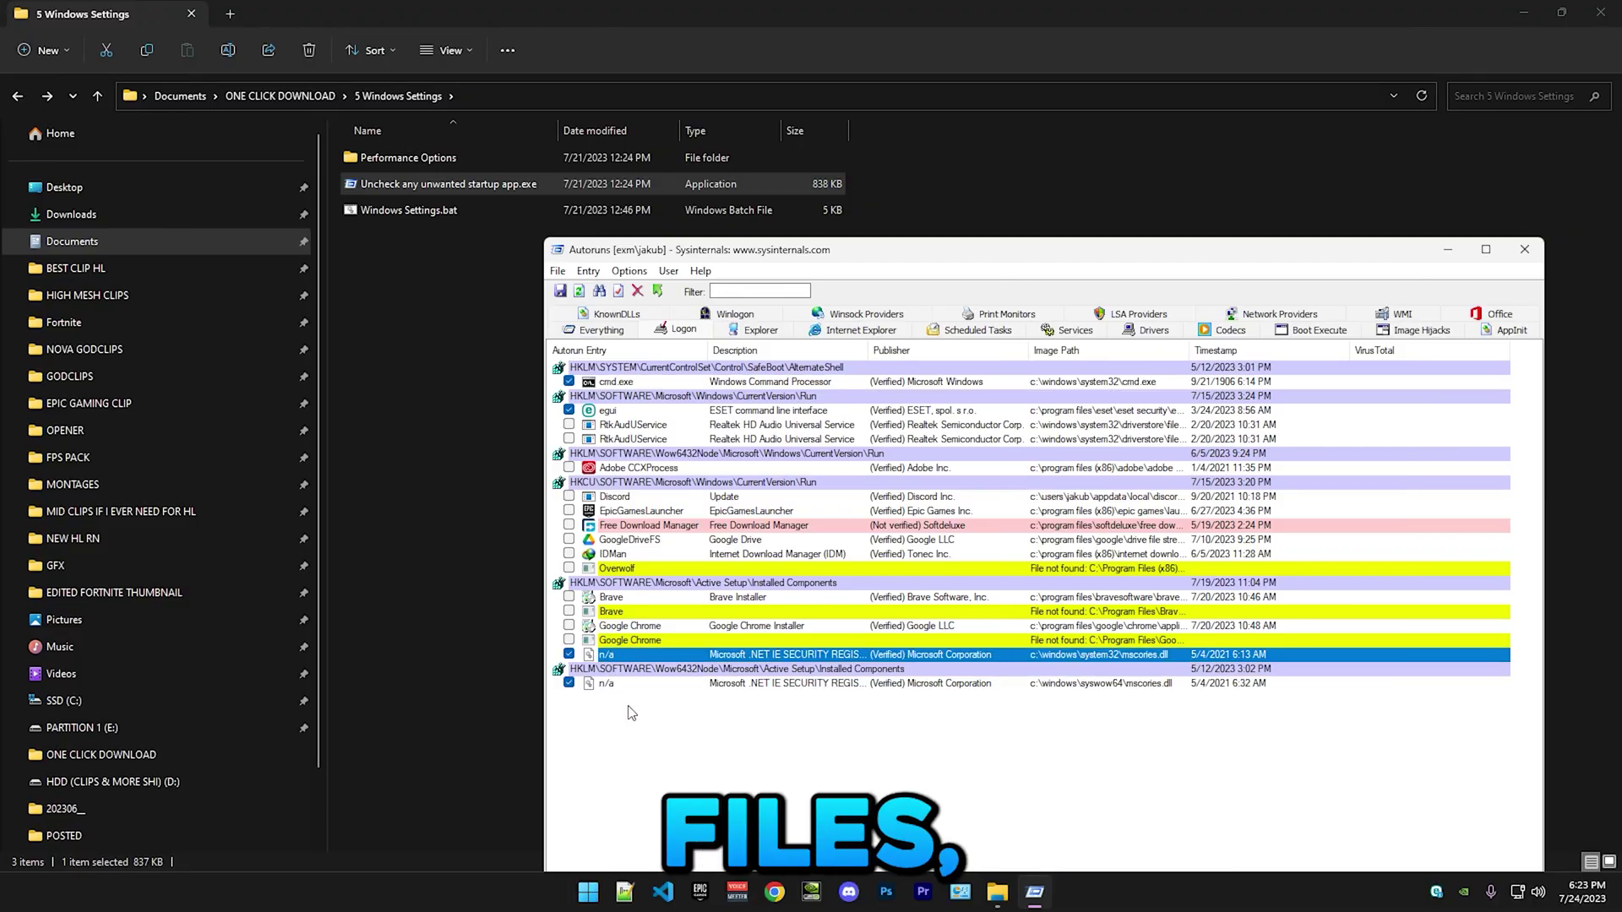
left_click(632, 712)
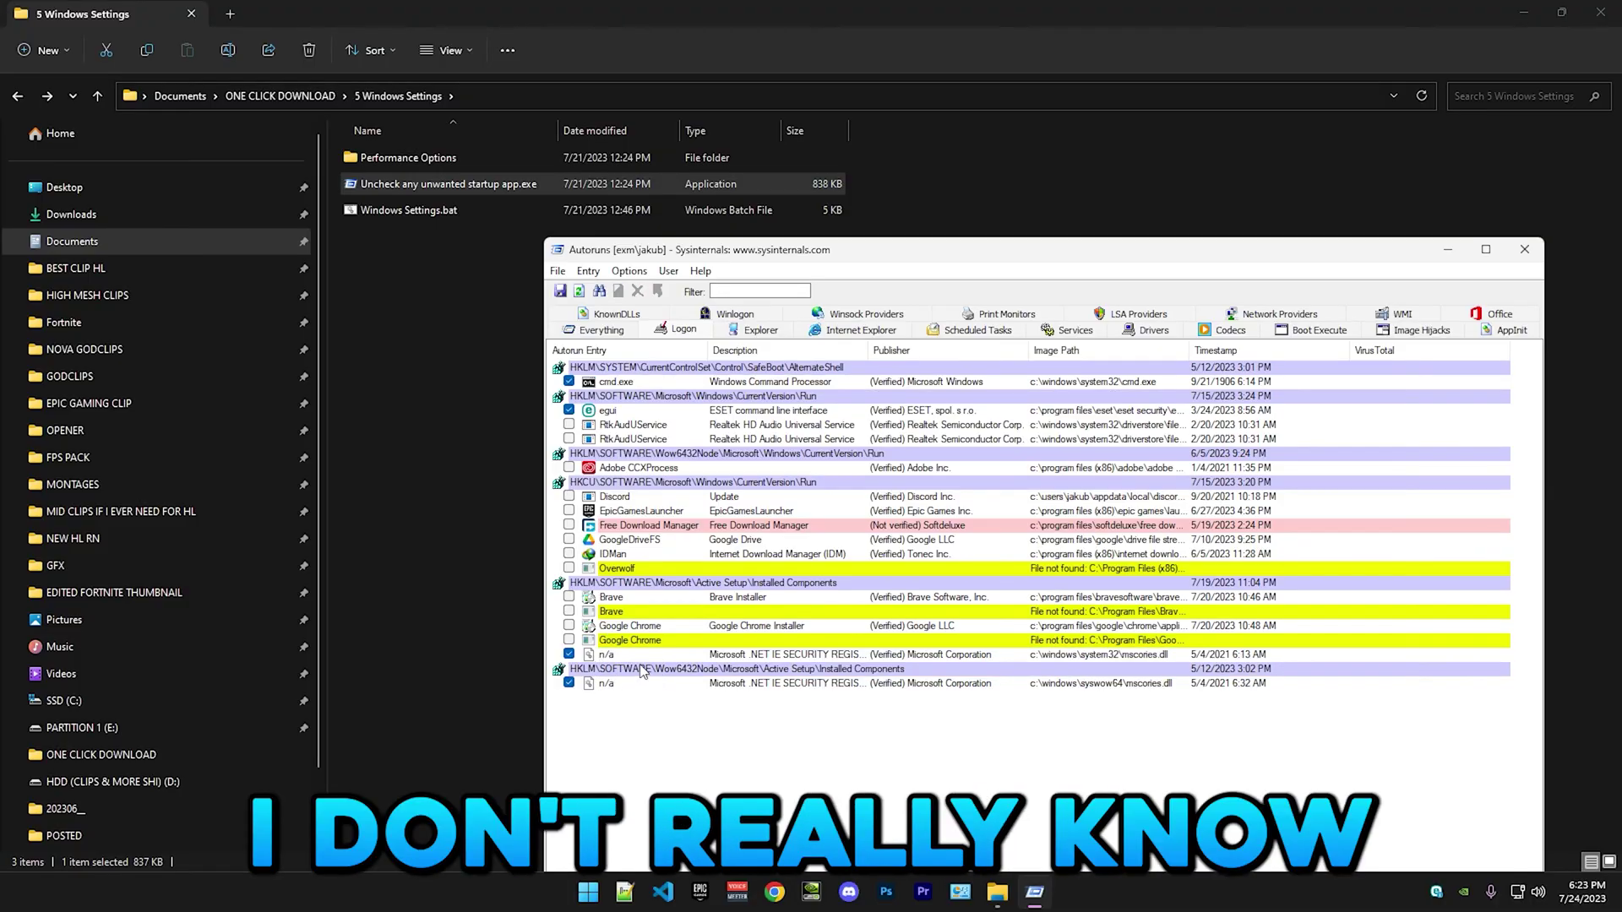
left_click(638, 657)
left_click(646, 686)
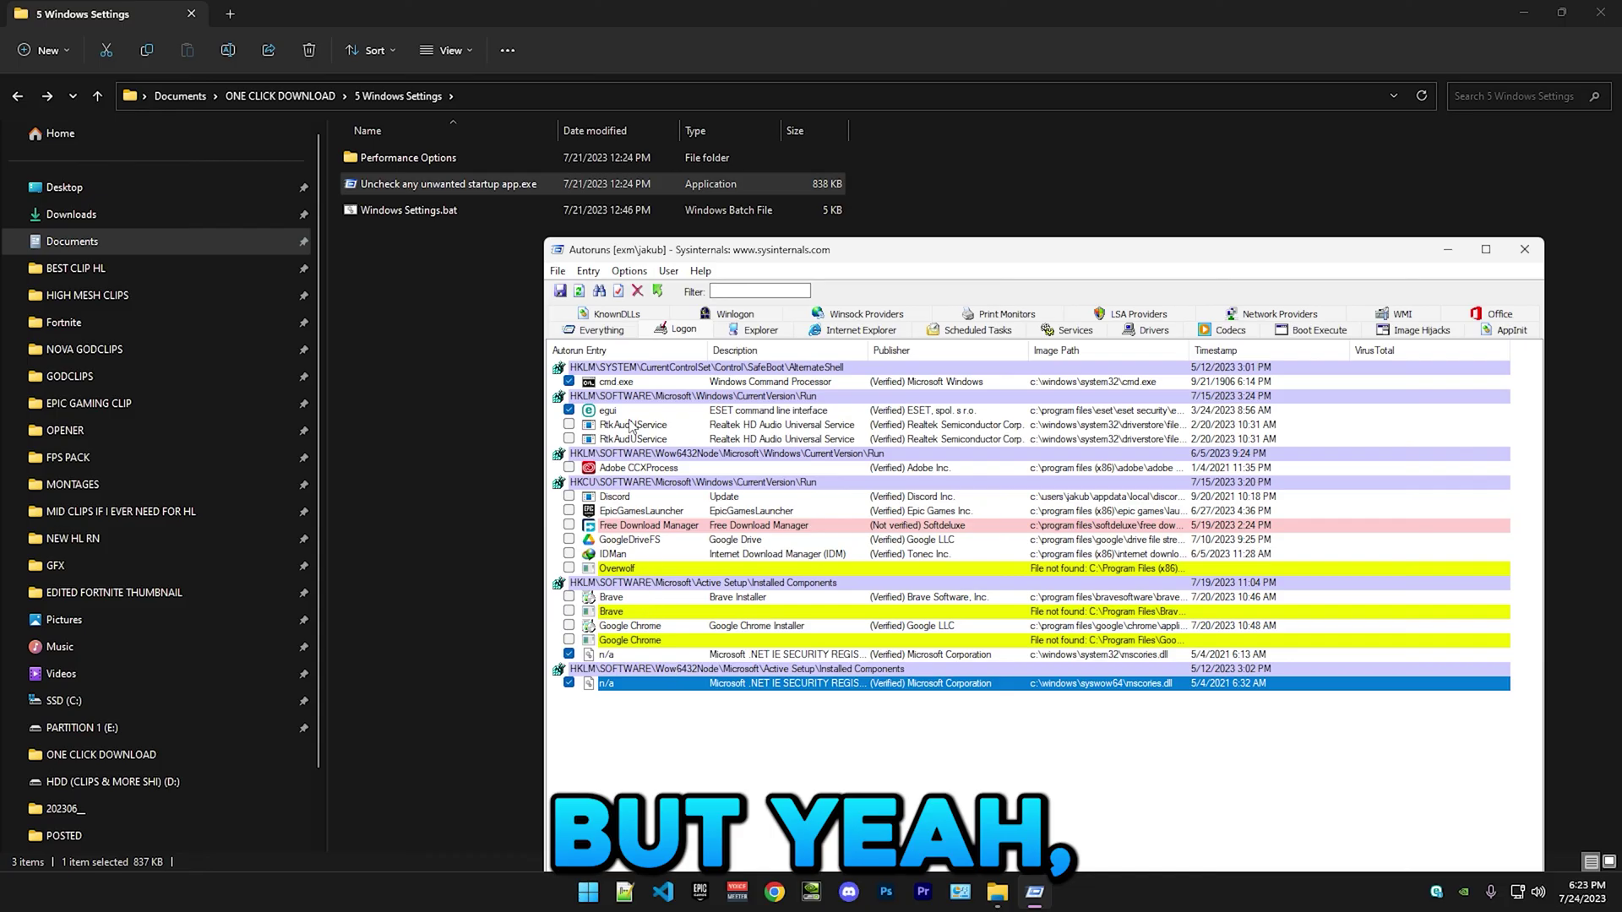
left_click(603, 425)
left_click(605, 438)
left_click(617, 468)
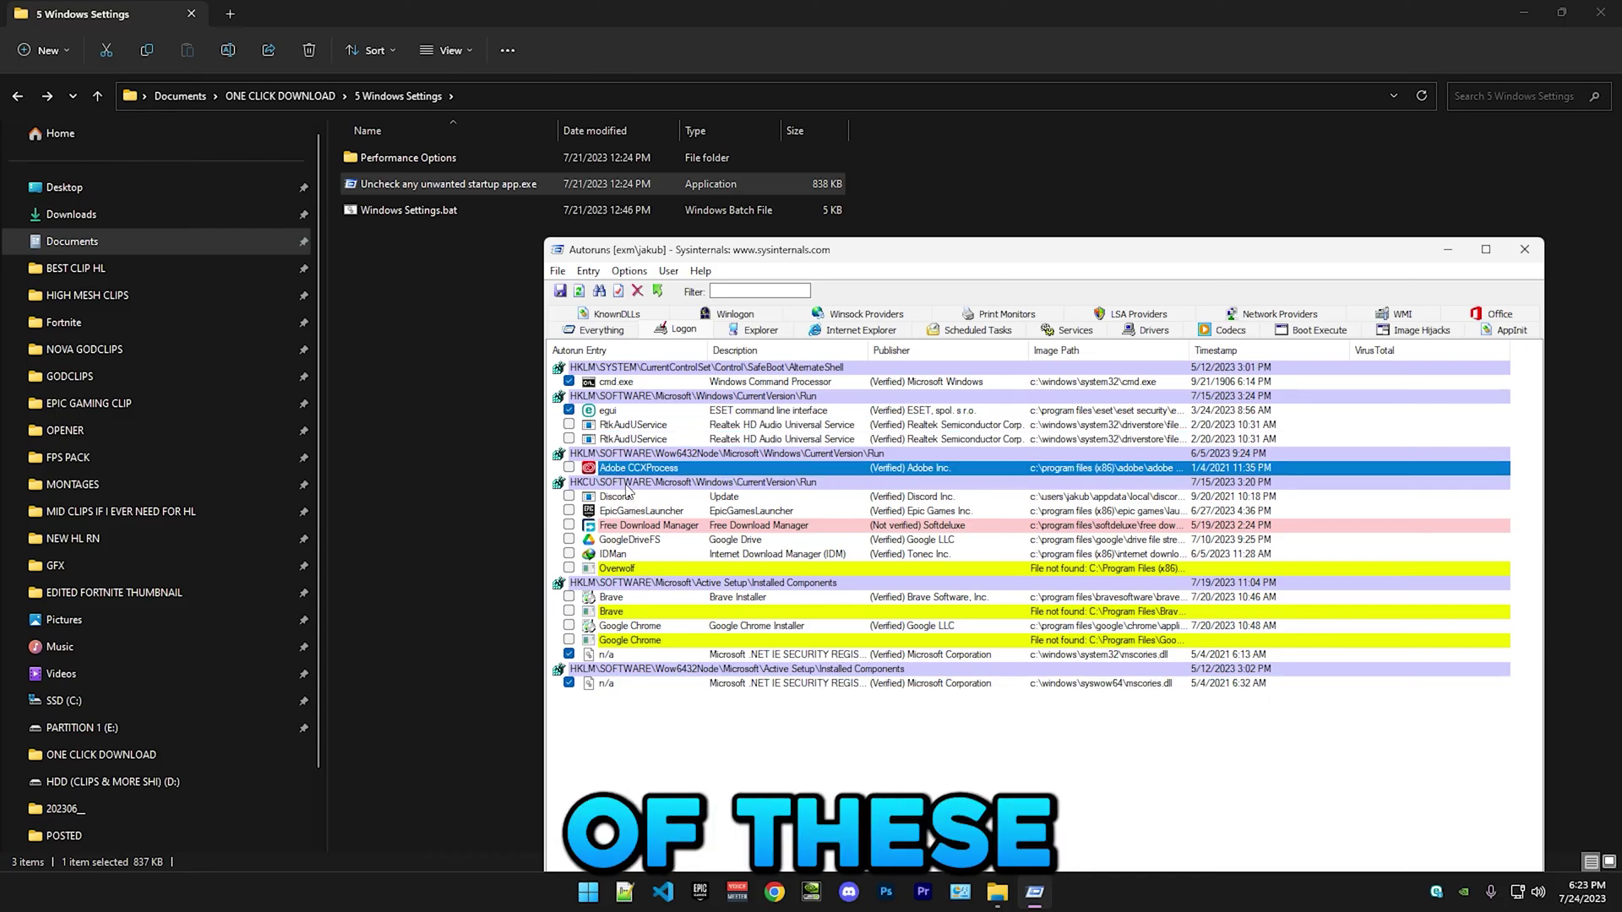
left_click(610, 512)
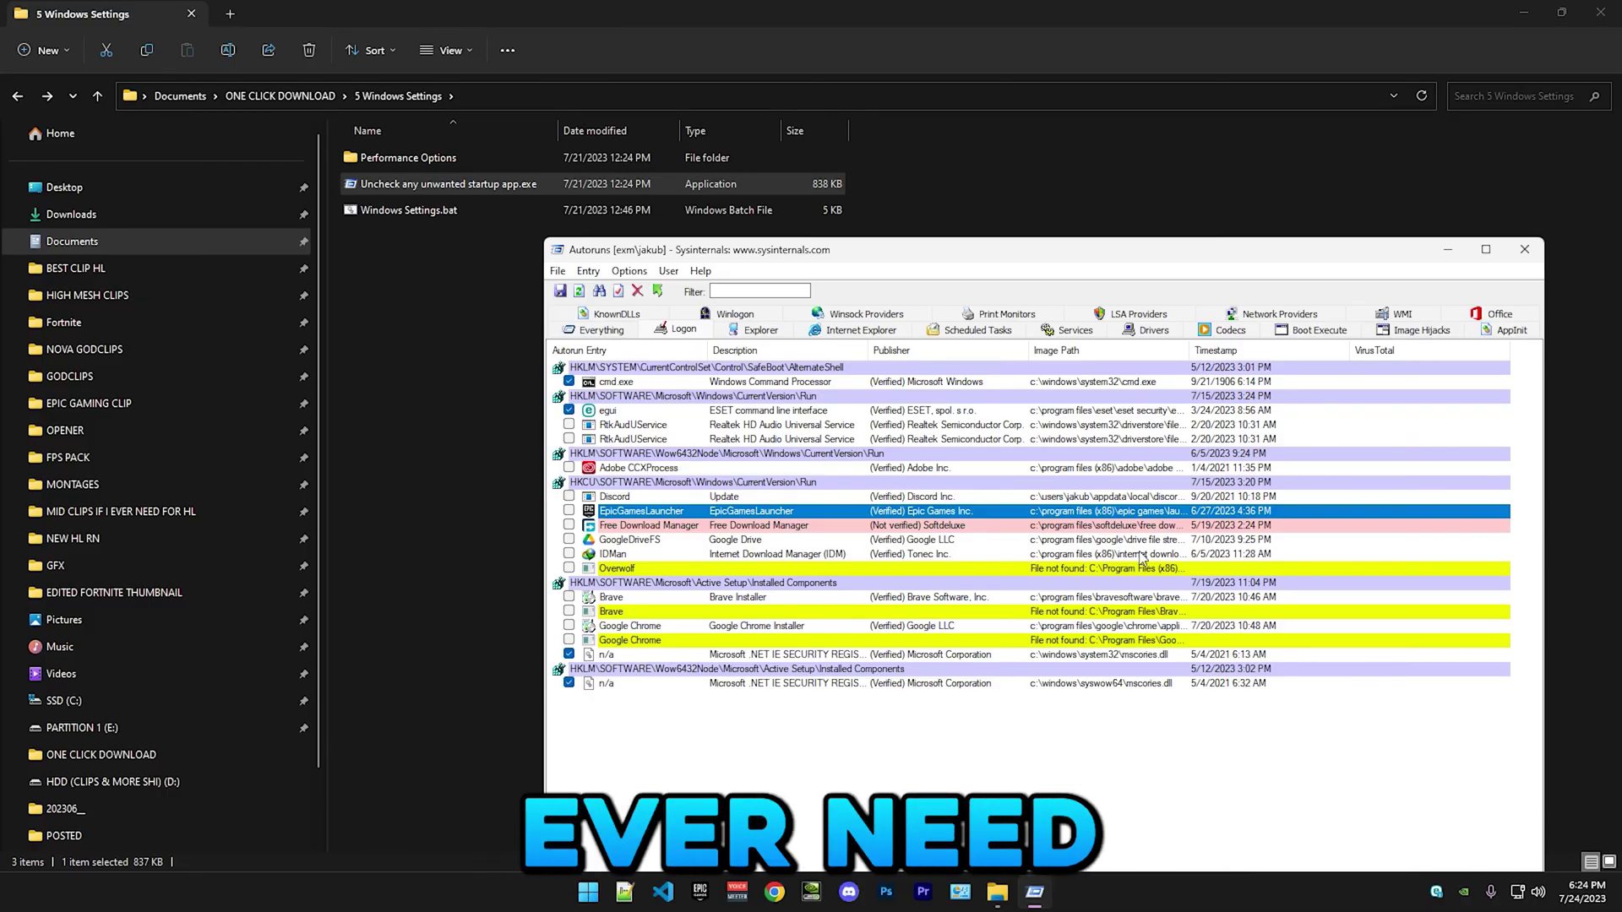
left_click(589, 893)
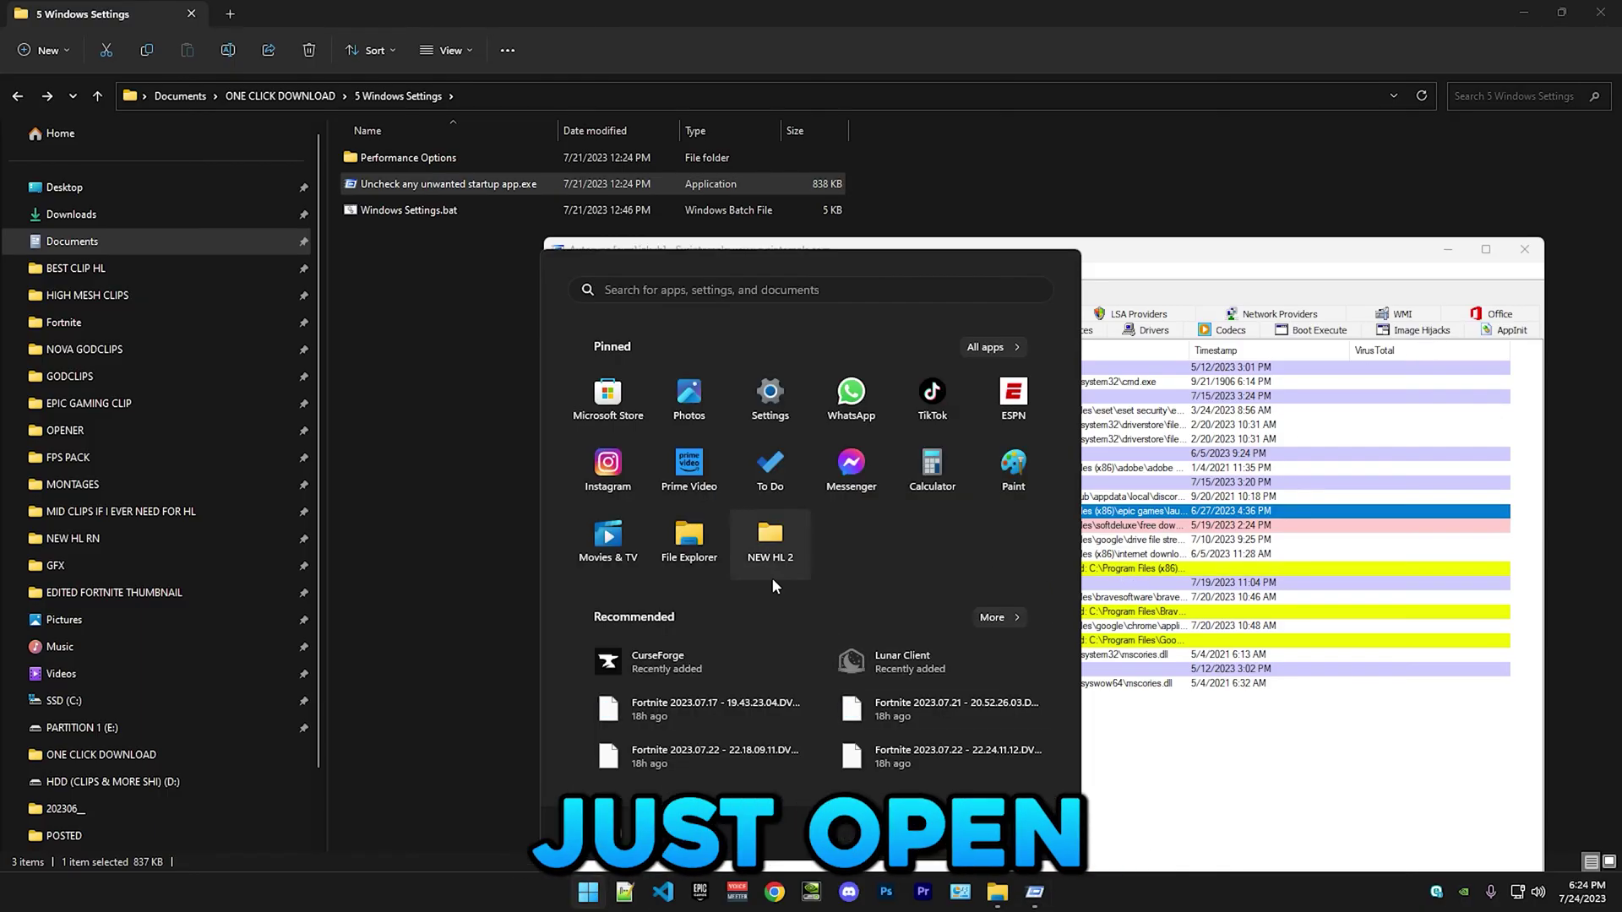
Close the Start menu and startup manager, then run Windows Settings.bat as administrator.
left_click(1290, 720)
left_click(1526, 251)
left_click(764, 338)
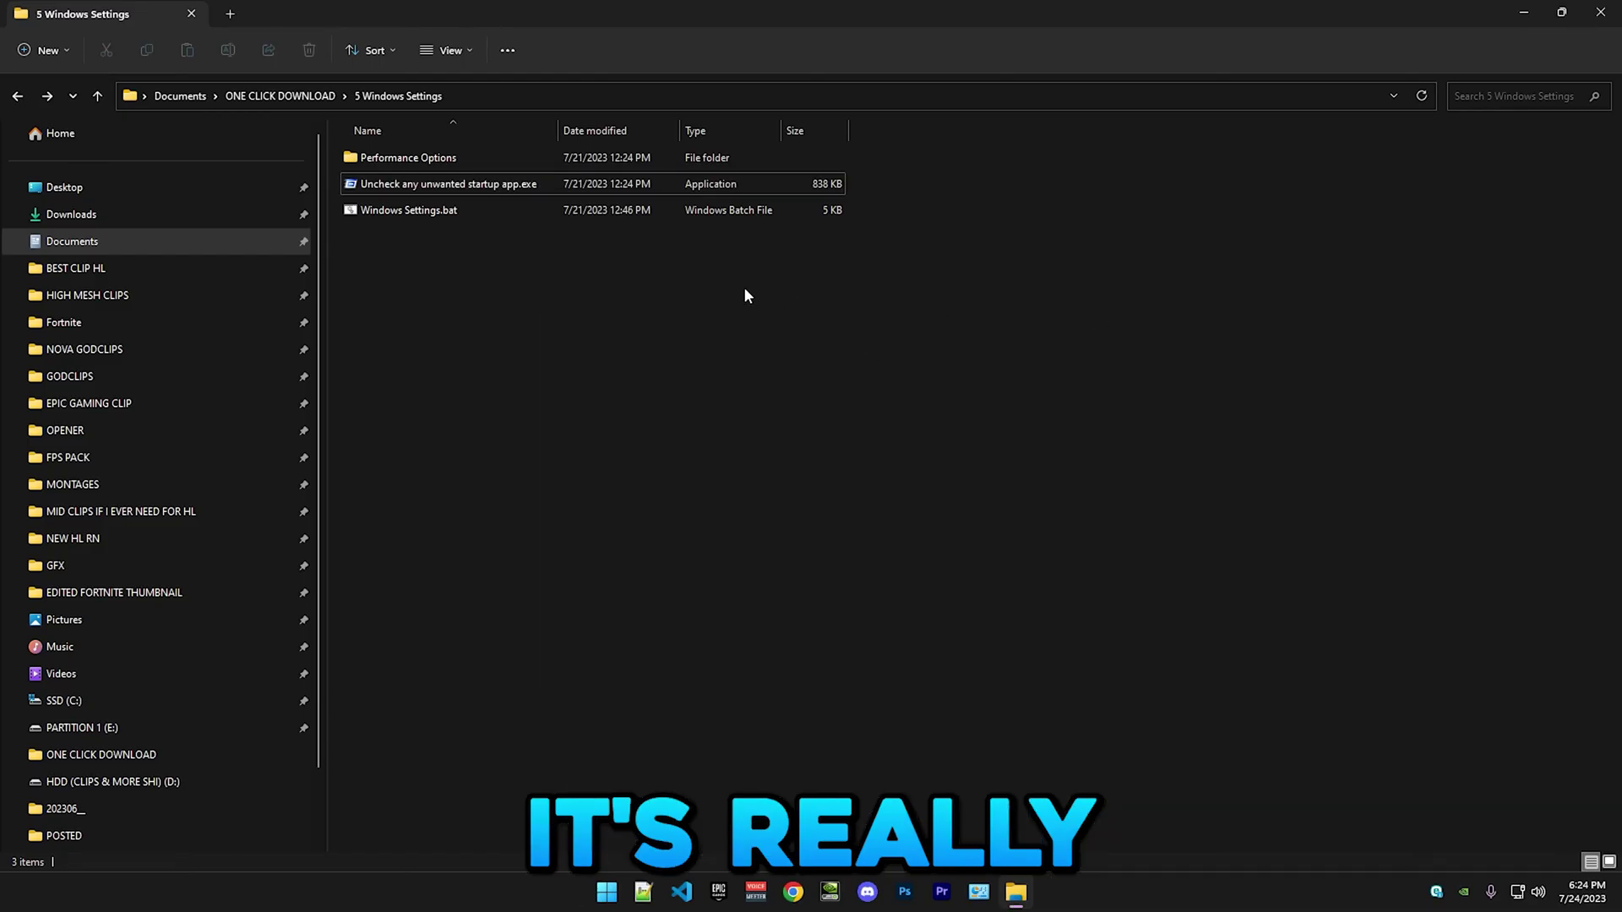
right_click(376, 211)
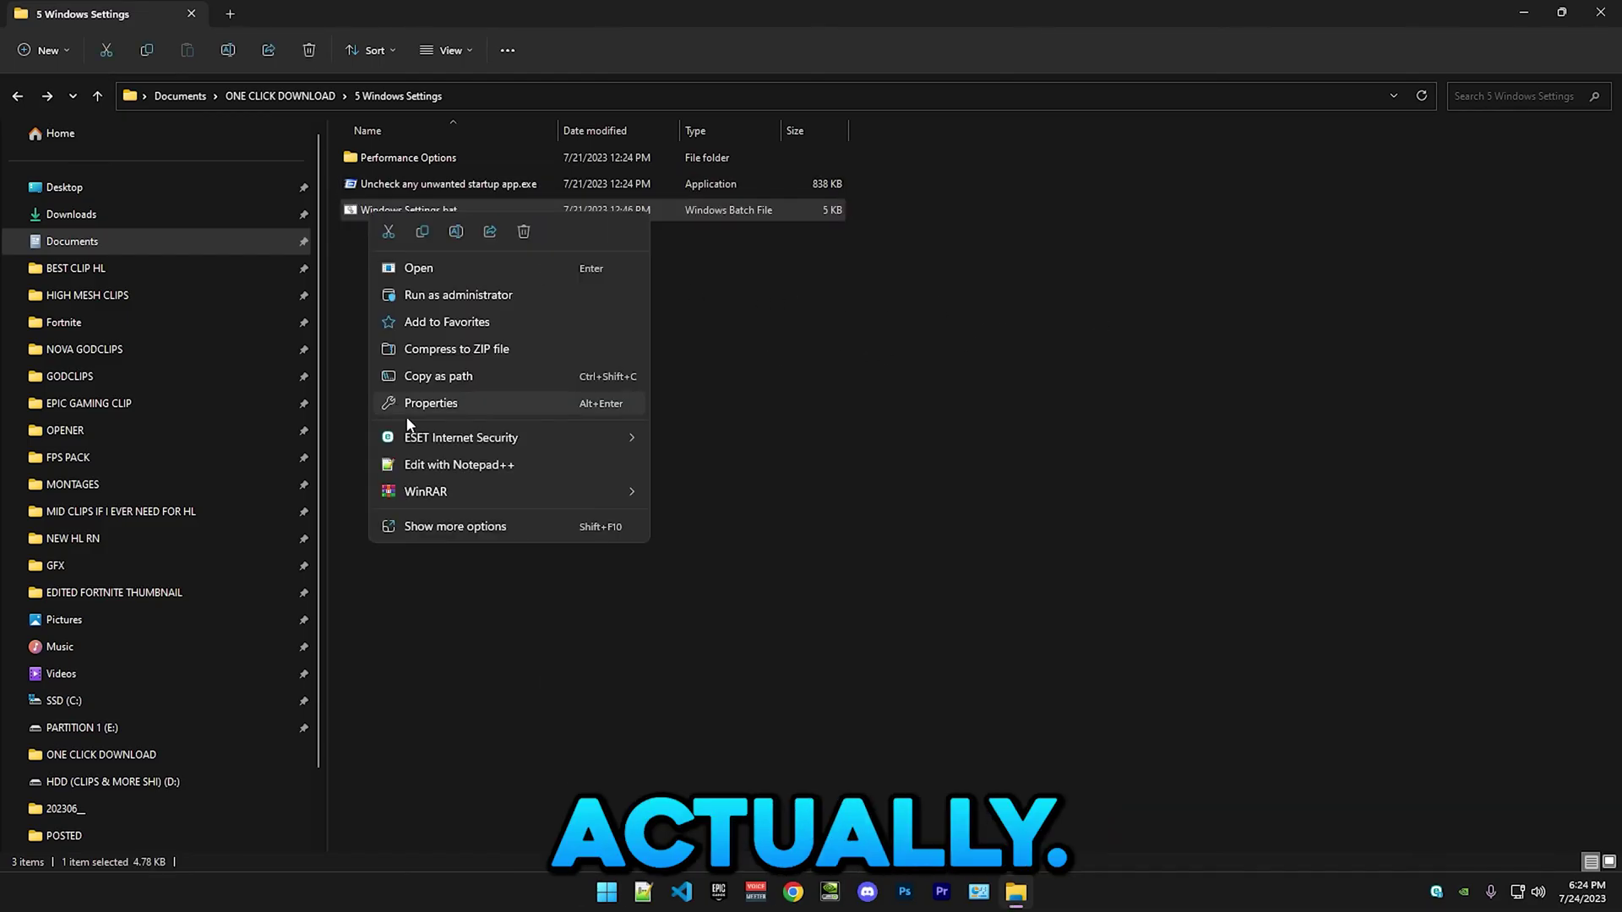
left_click(428, 296)
left_click(992, 128)
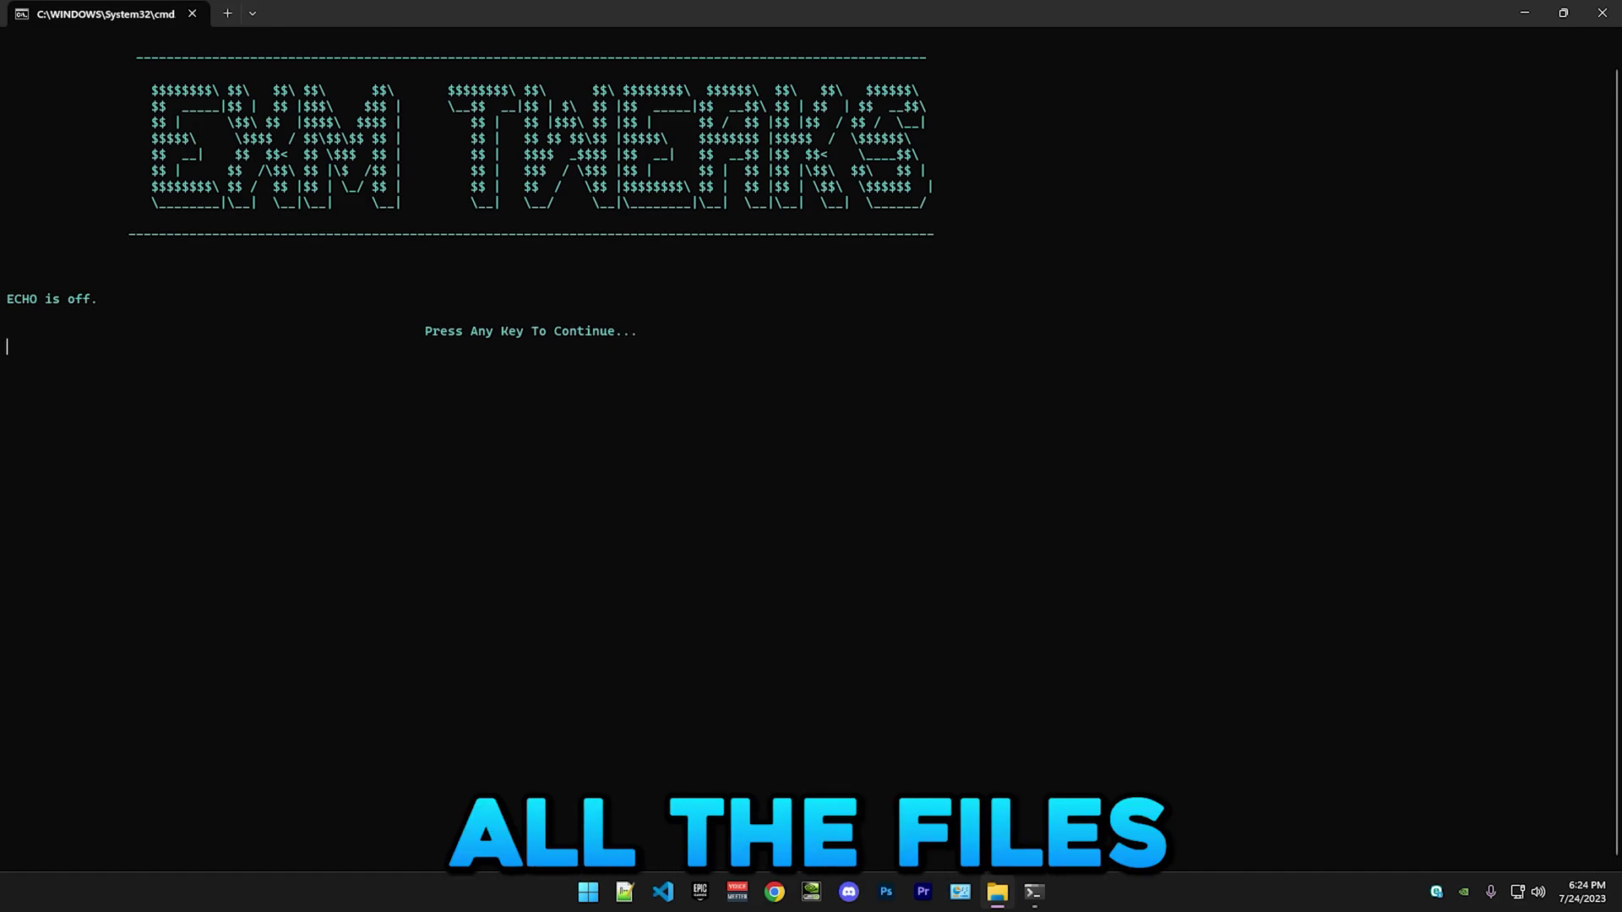
key("Return")
key("Return")
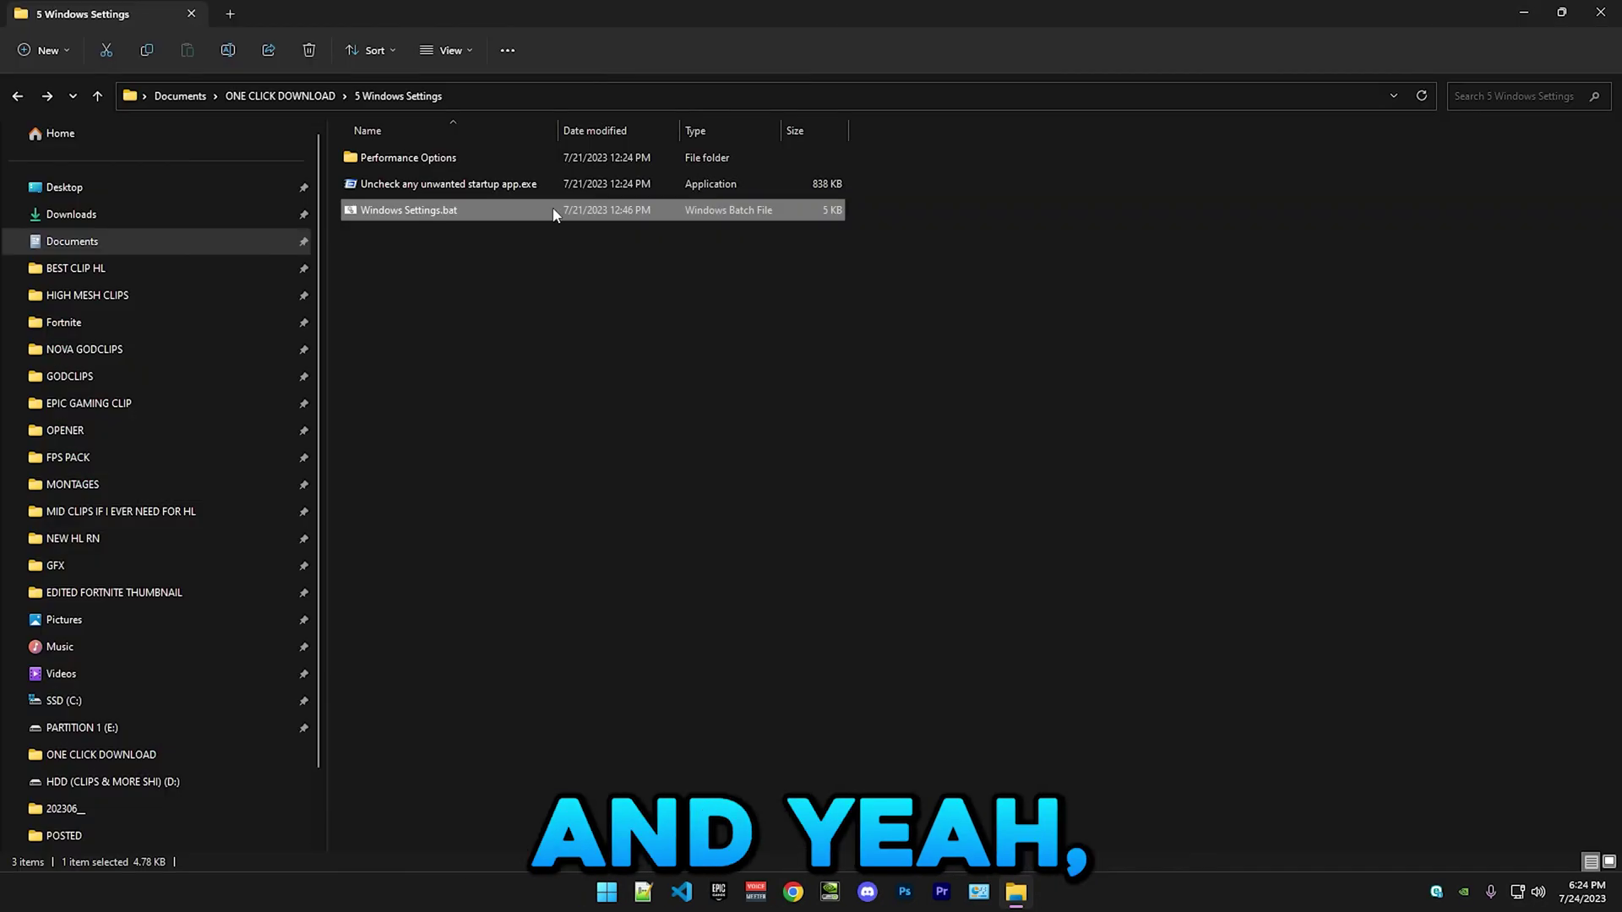
Run 85+ Registry Tweaks.bat from the 6 Registry Tweaks folder in a maximized window.
left_click(12, 95)
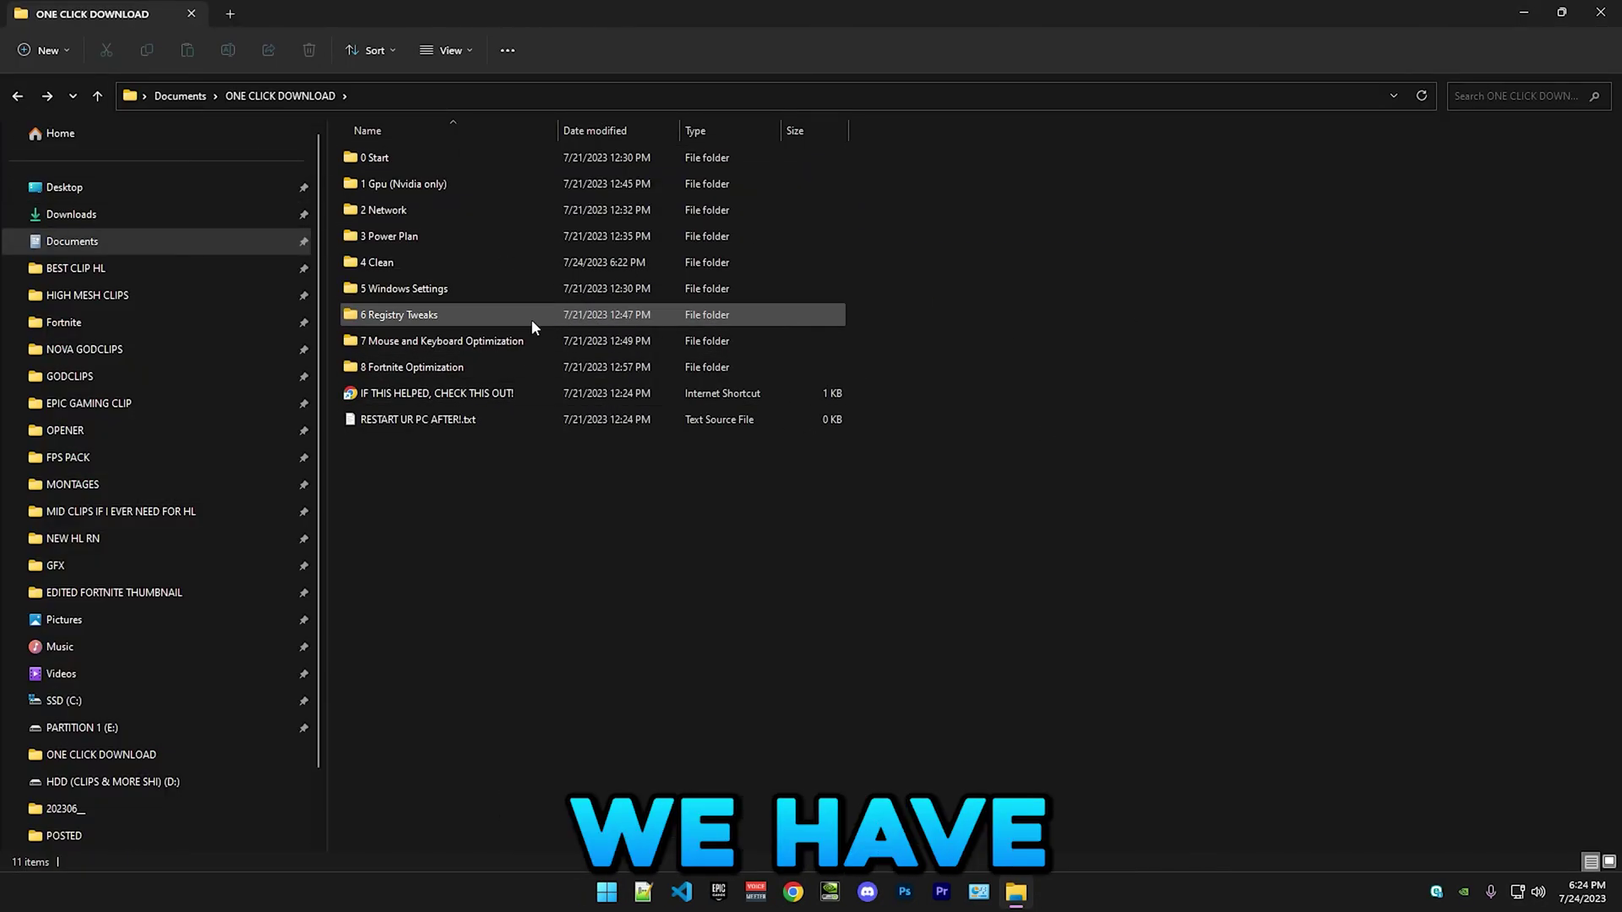
double_click(368, 313)
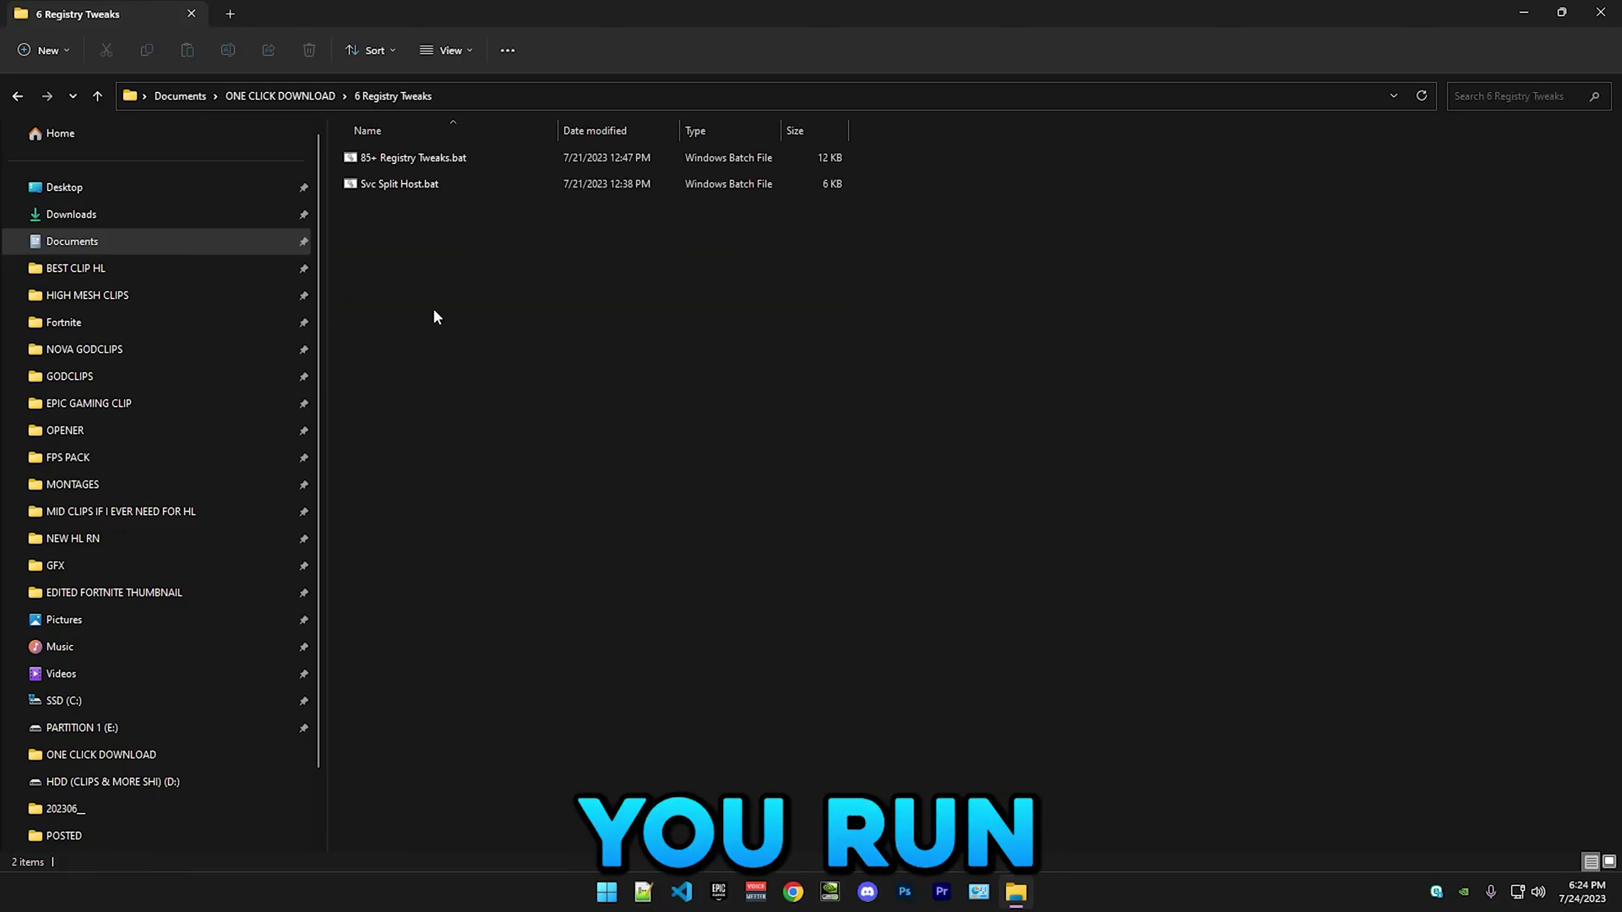
left_click(415, 160)
right_click(416, 162)
left_click(568, 213)
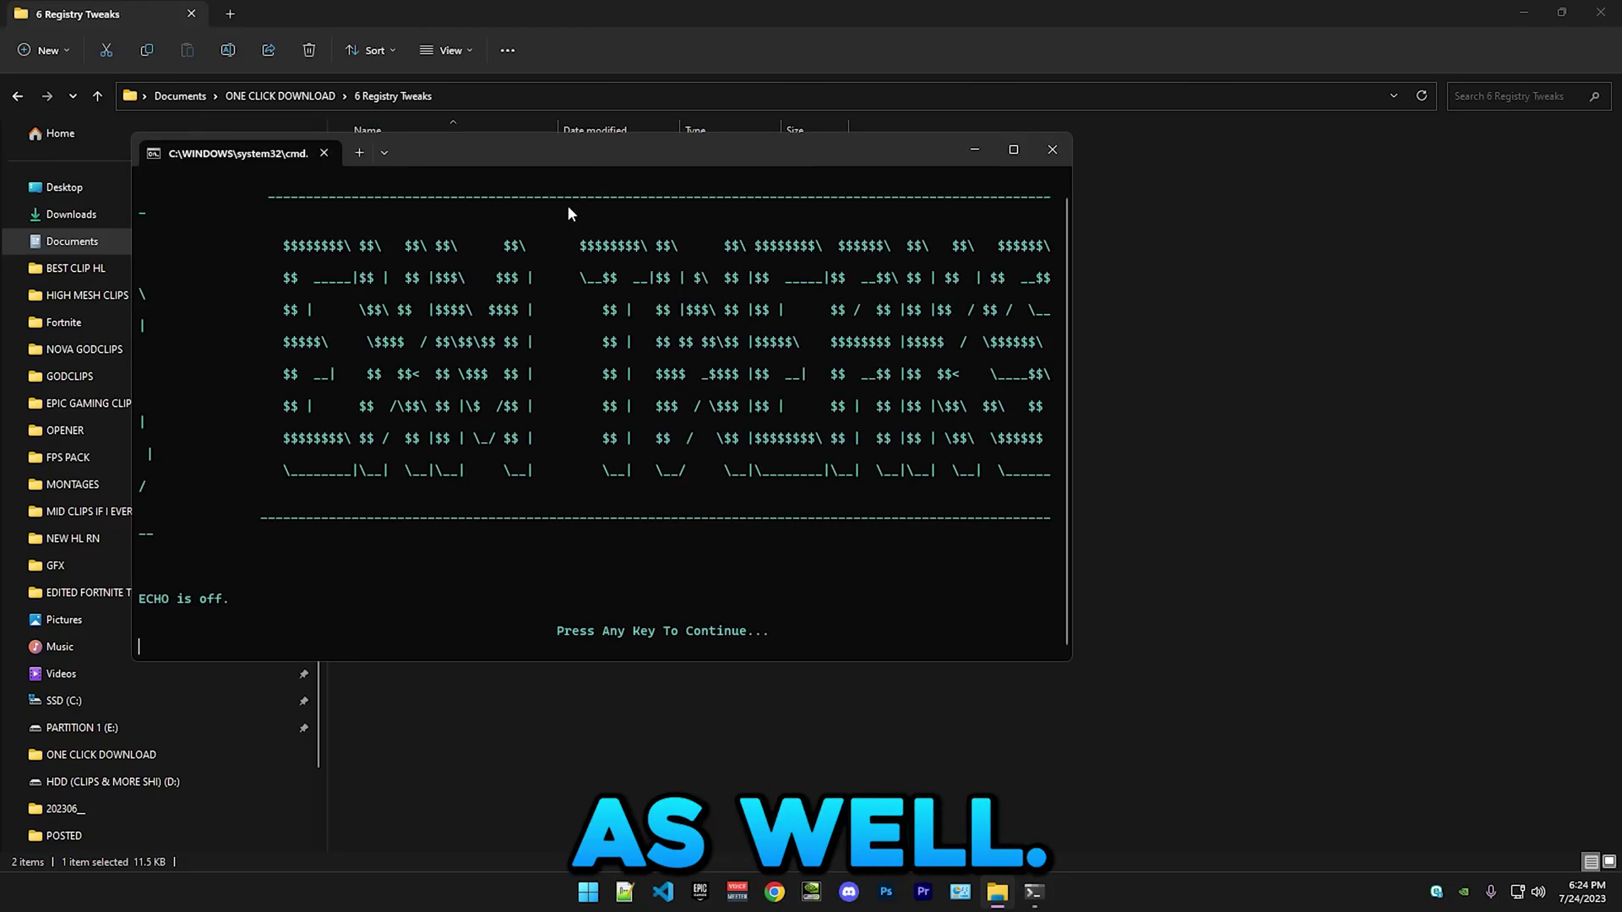
left_click(1014, 161)
key("Return")
key("Return")
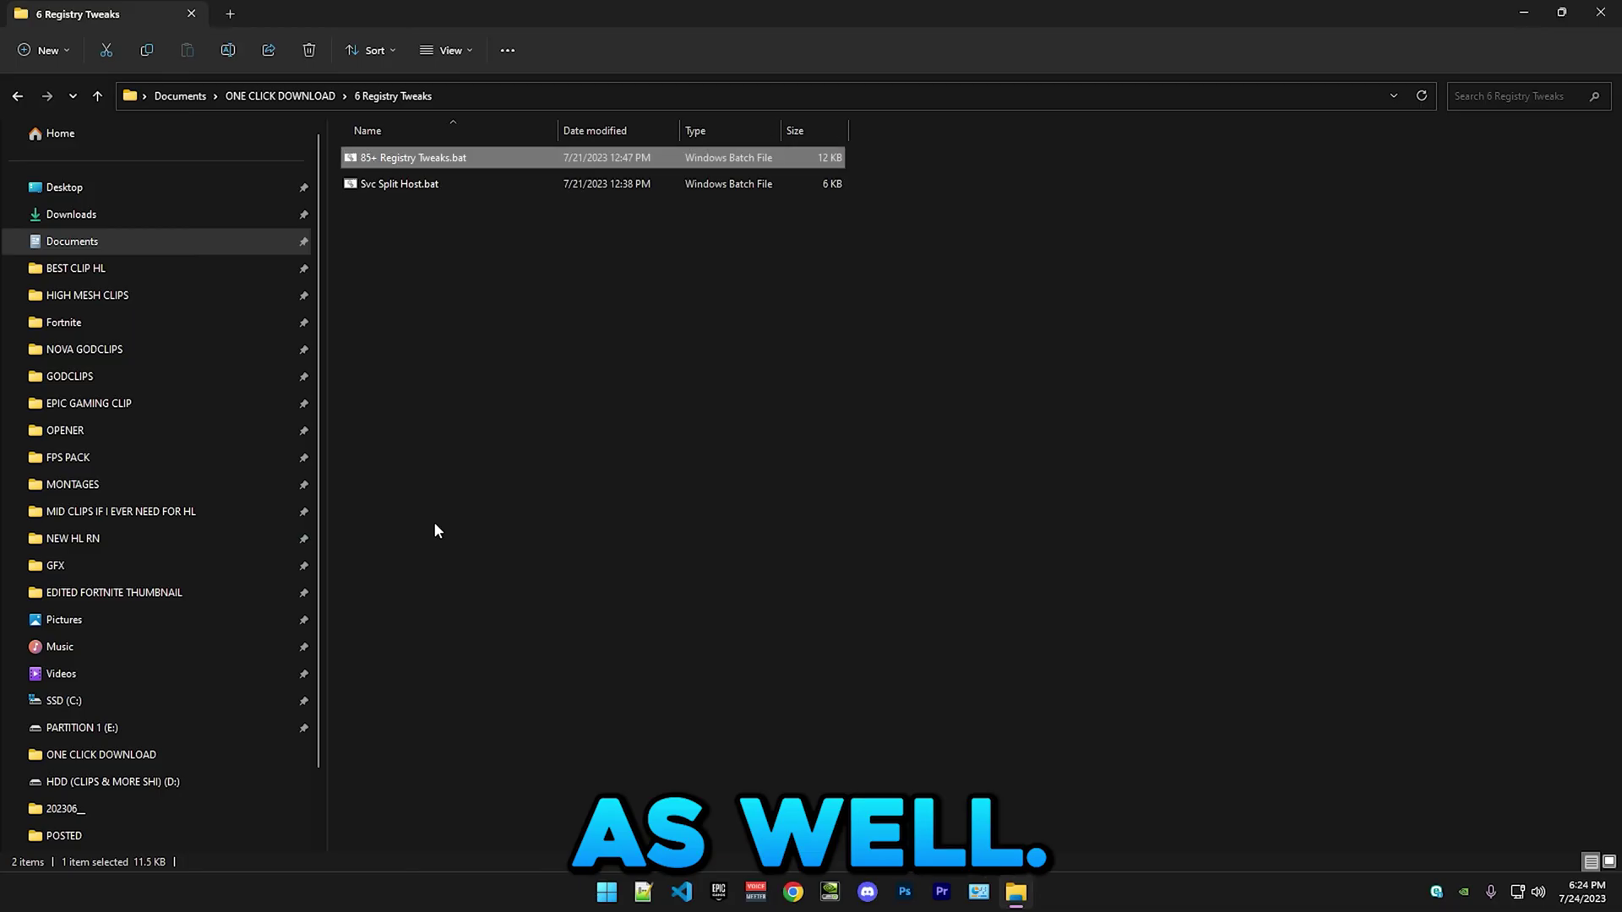
Run Svc Split Host.bat with option 0 to check installed RAM in Task Manager.
right_click(366, 180)
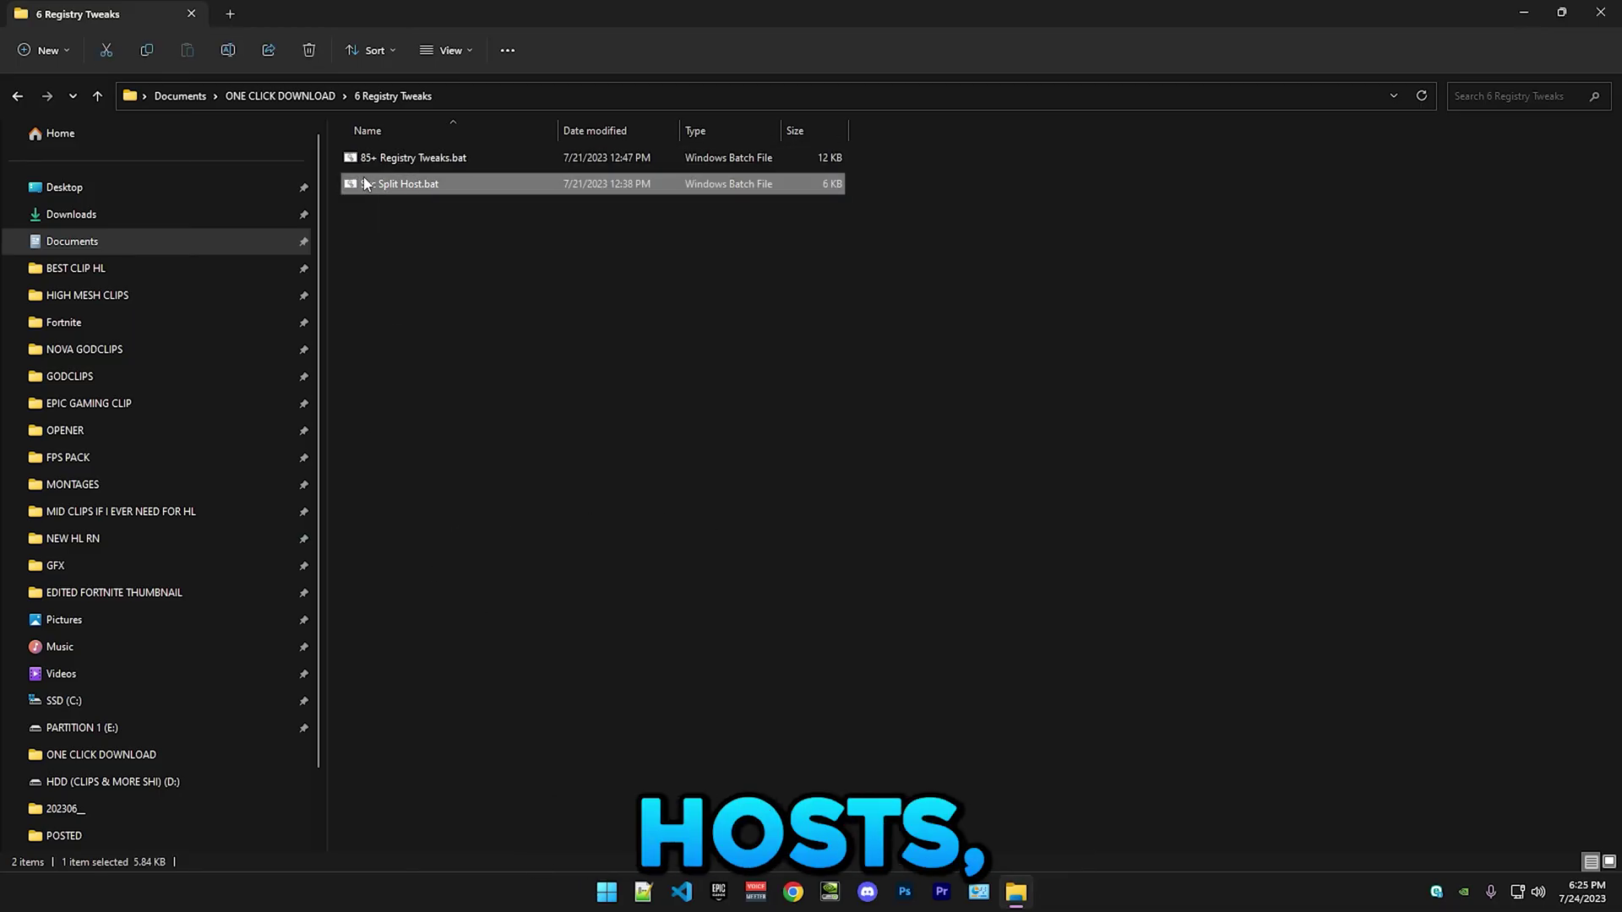
left_click(374, 237)
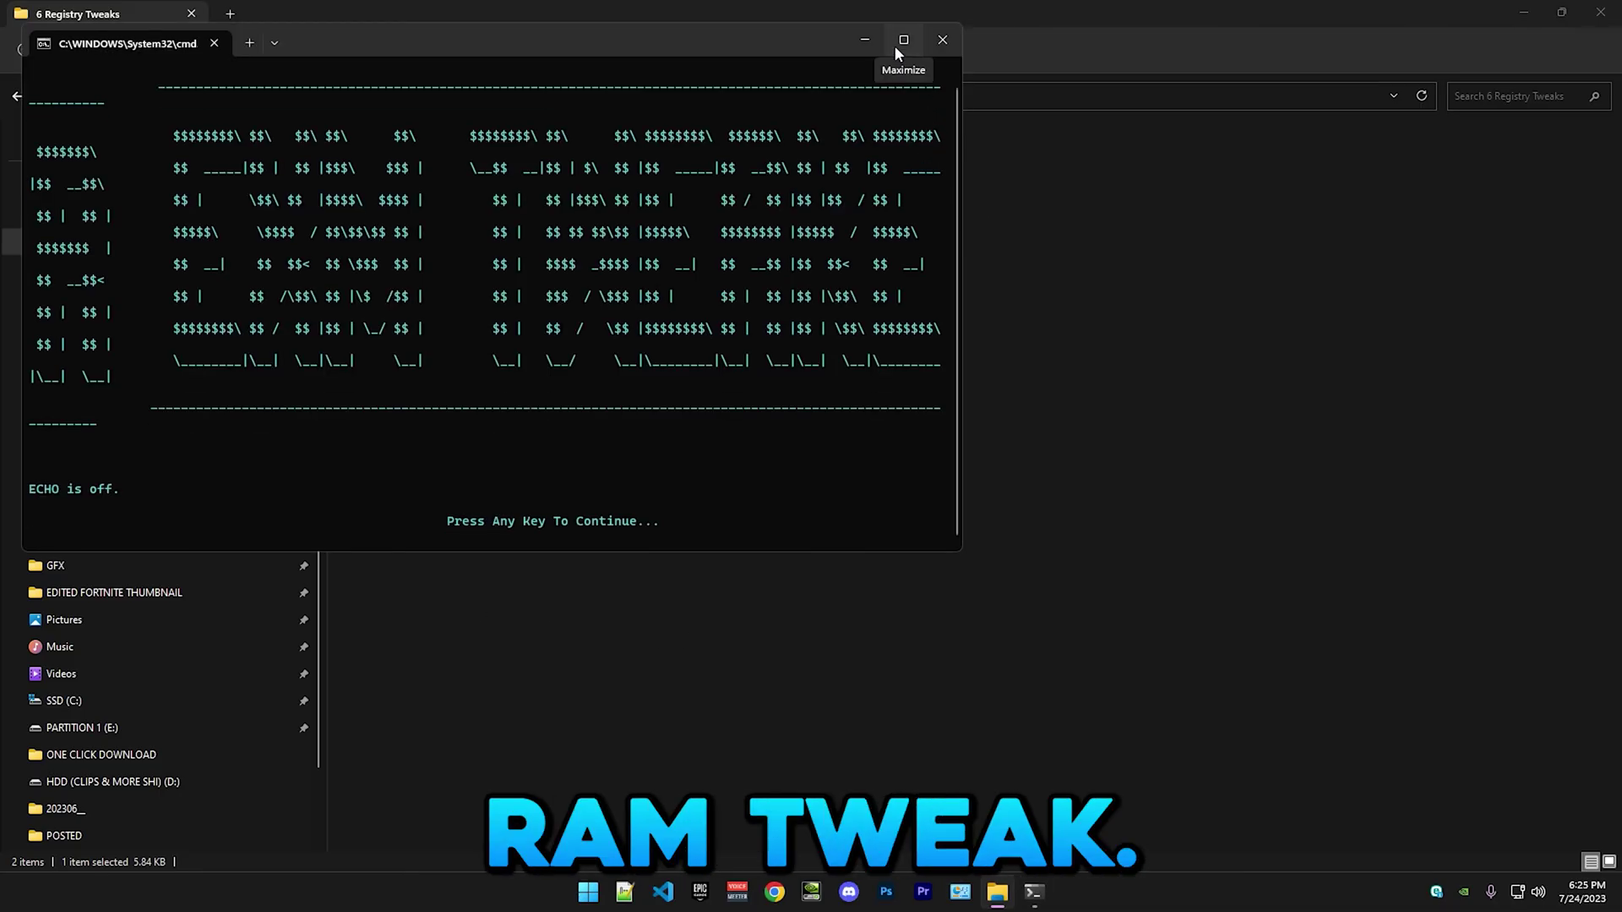
left_click(894, 43)
key("Return")
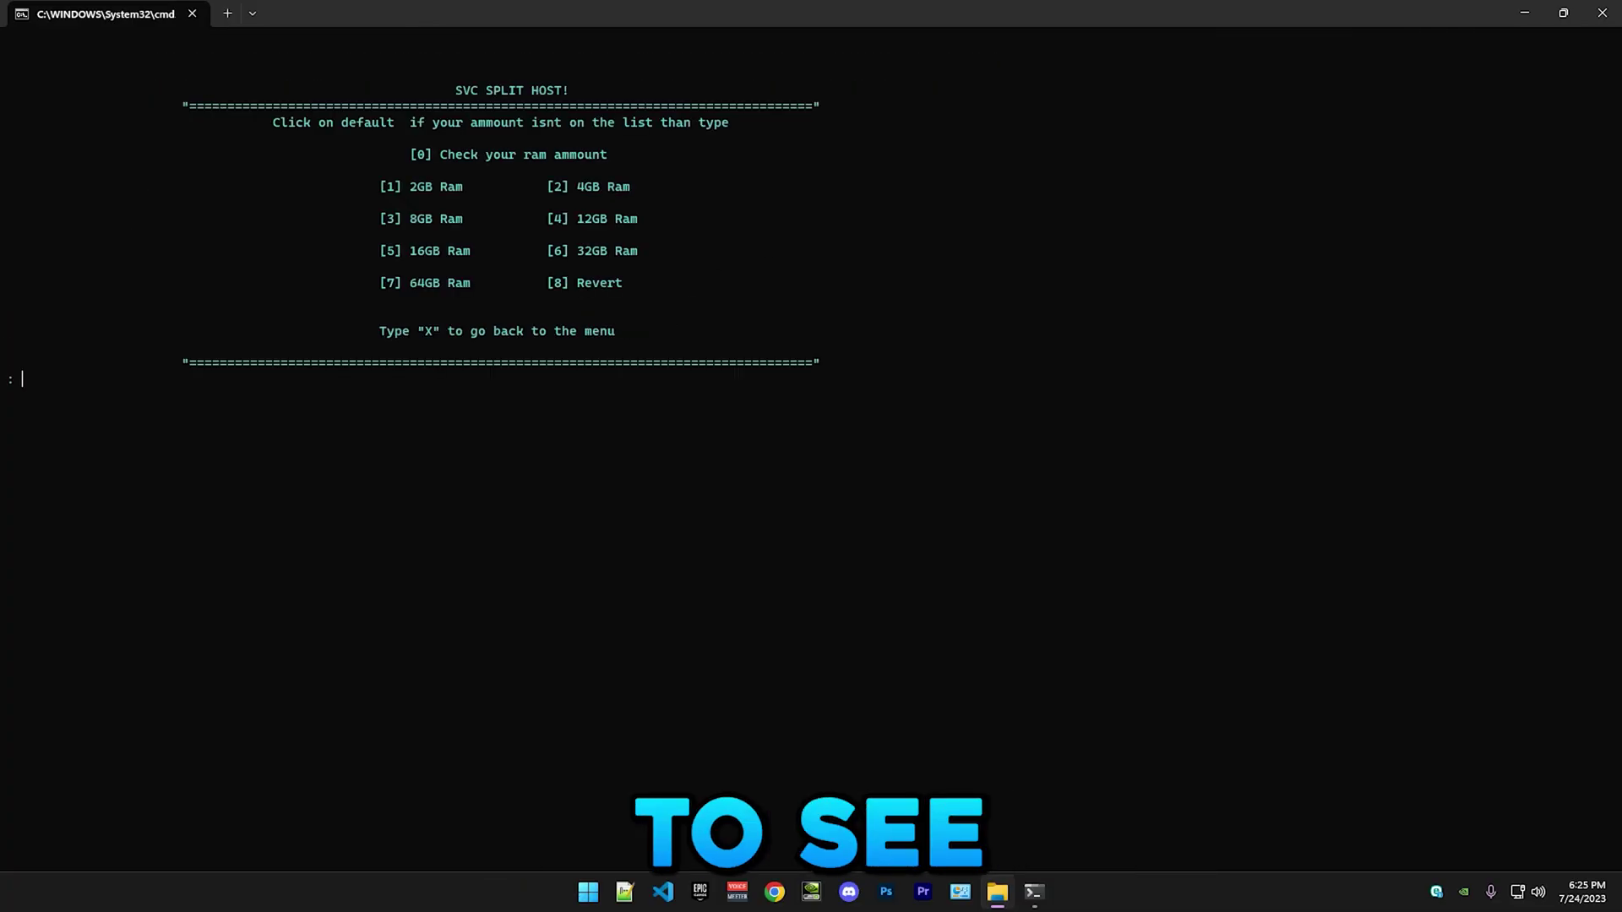
type("0")
key("Return")
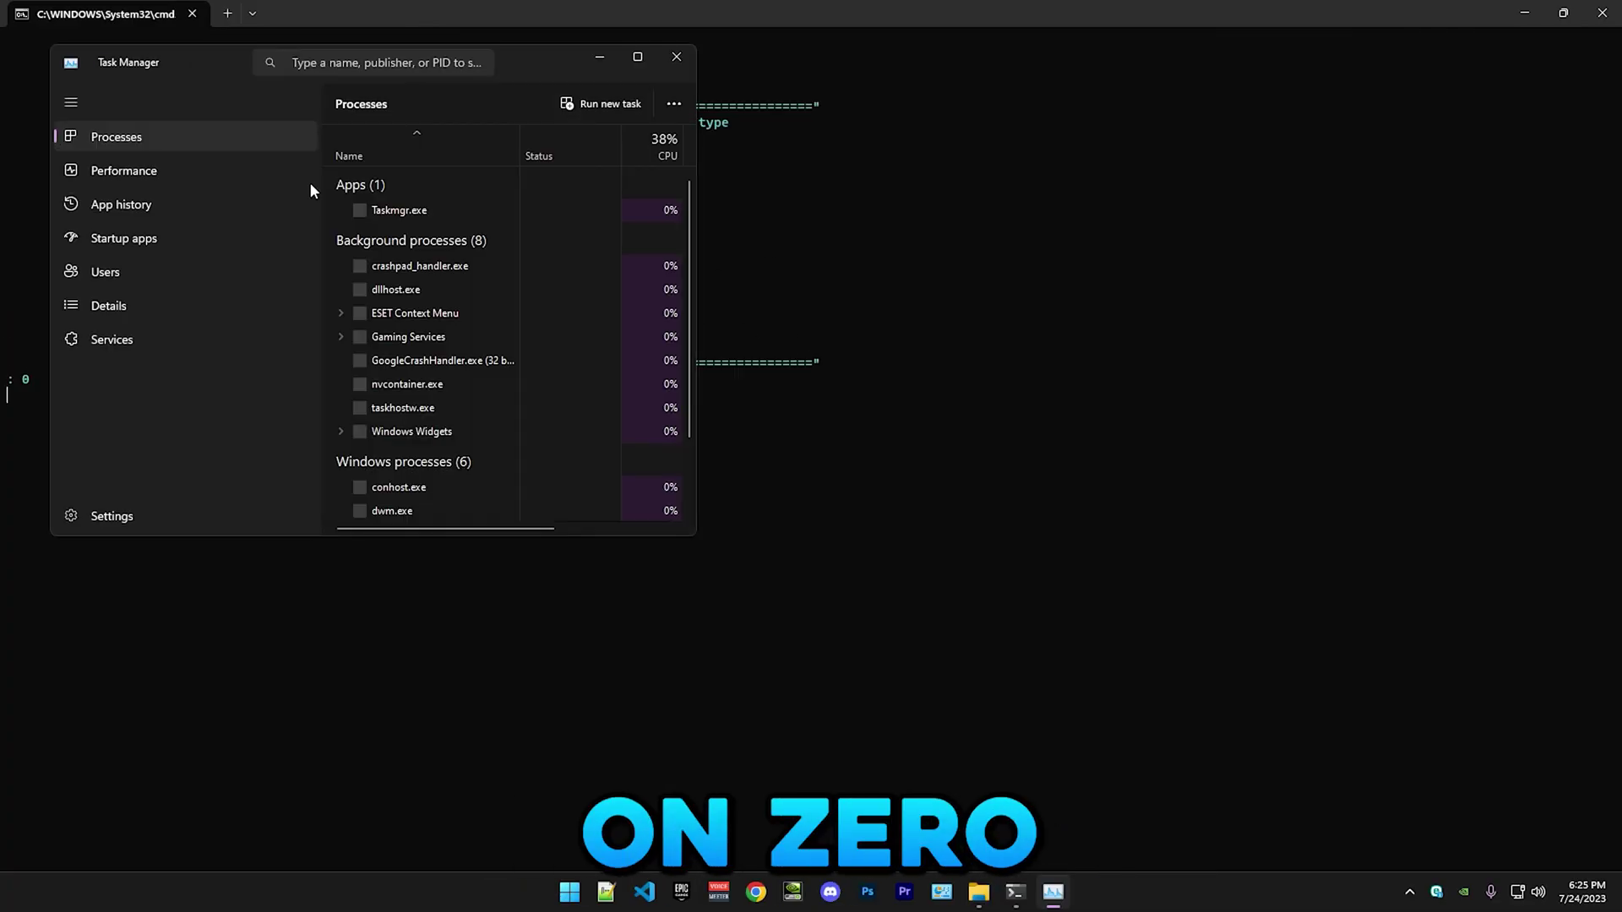
left_click(164, 169)
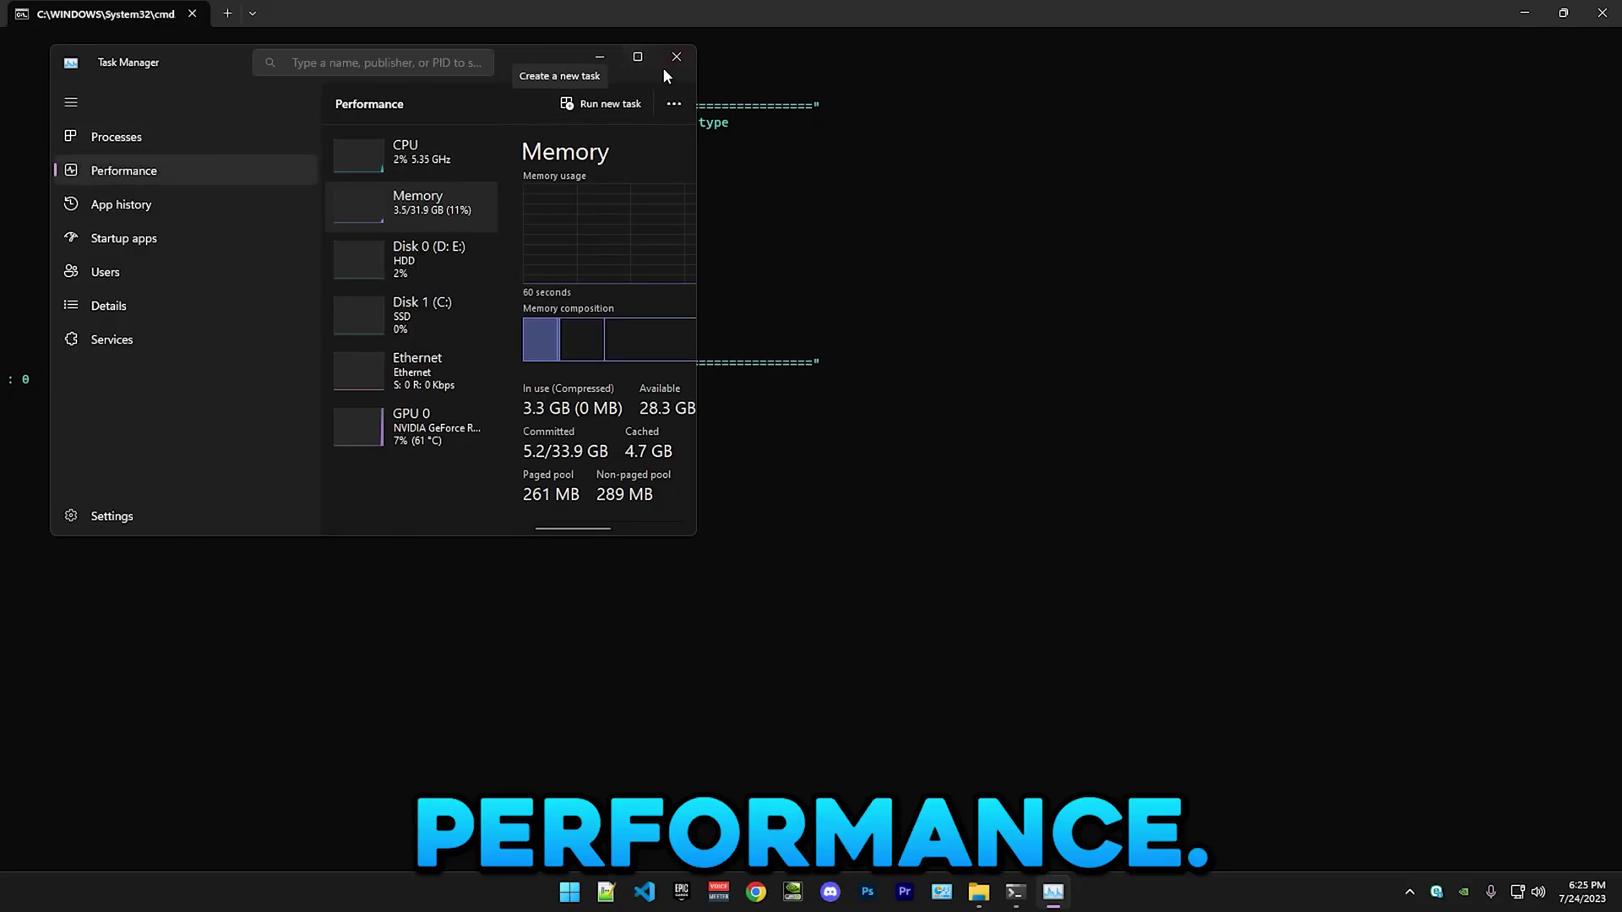
left_click(638, 56)
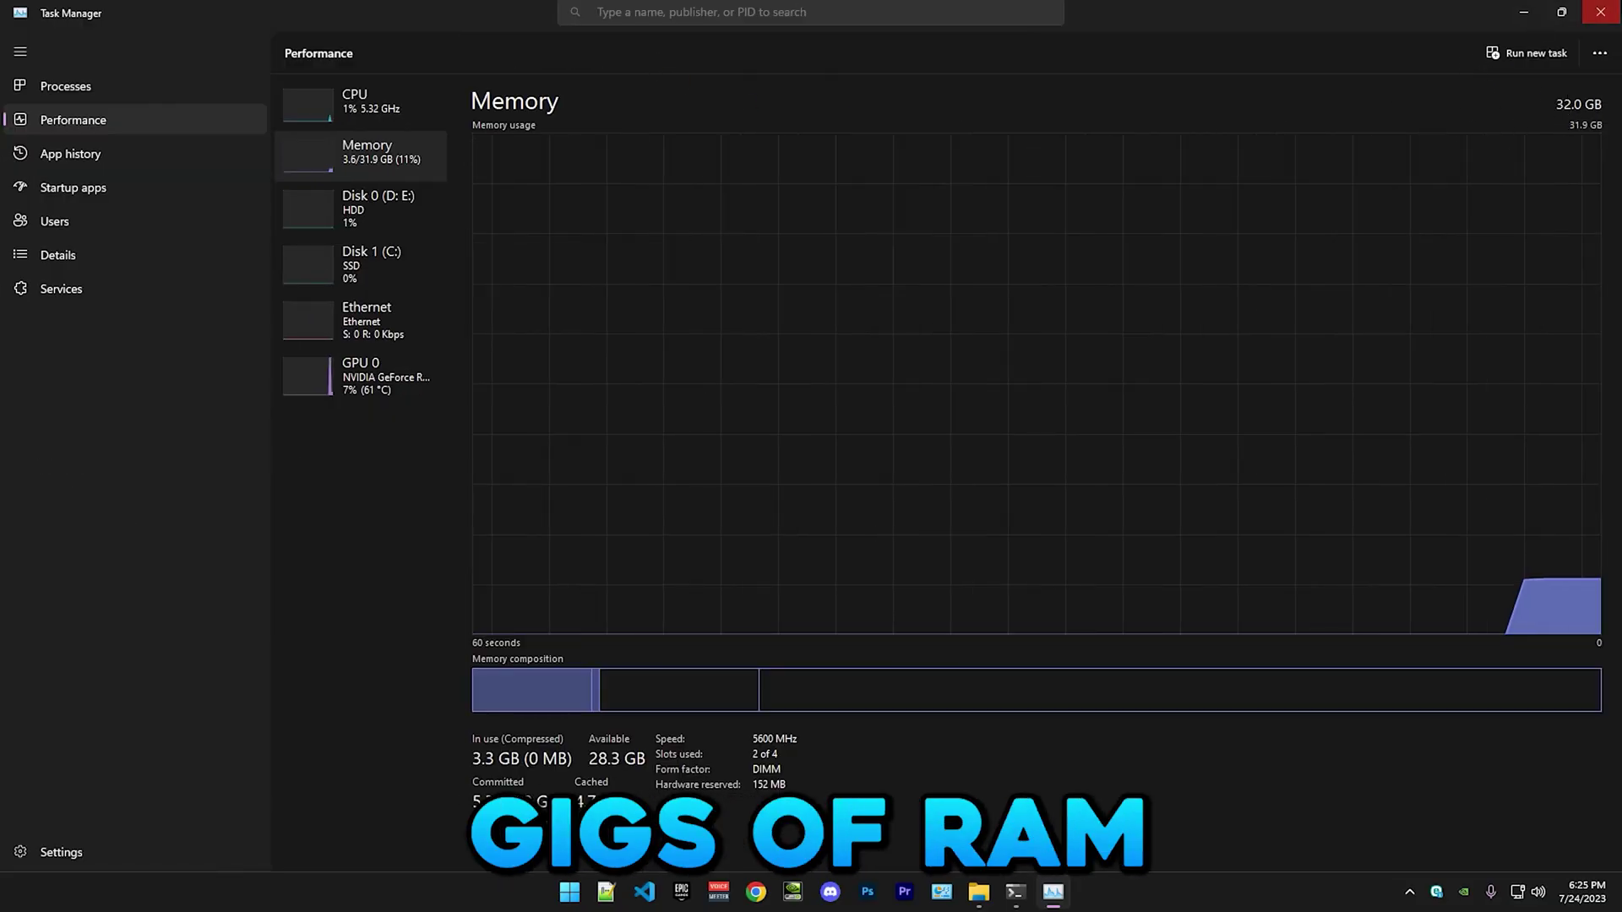
left_click(1601, 12)
key("Return")
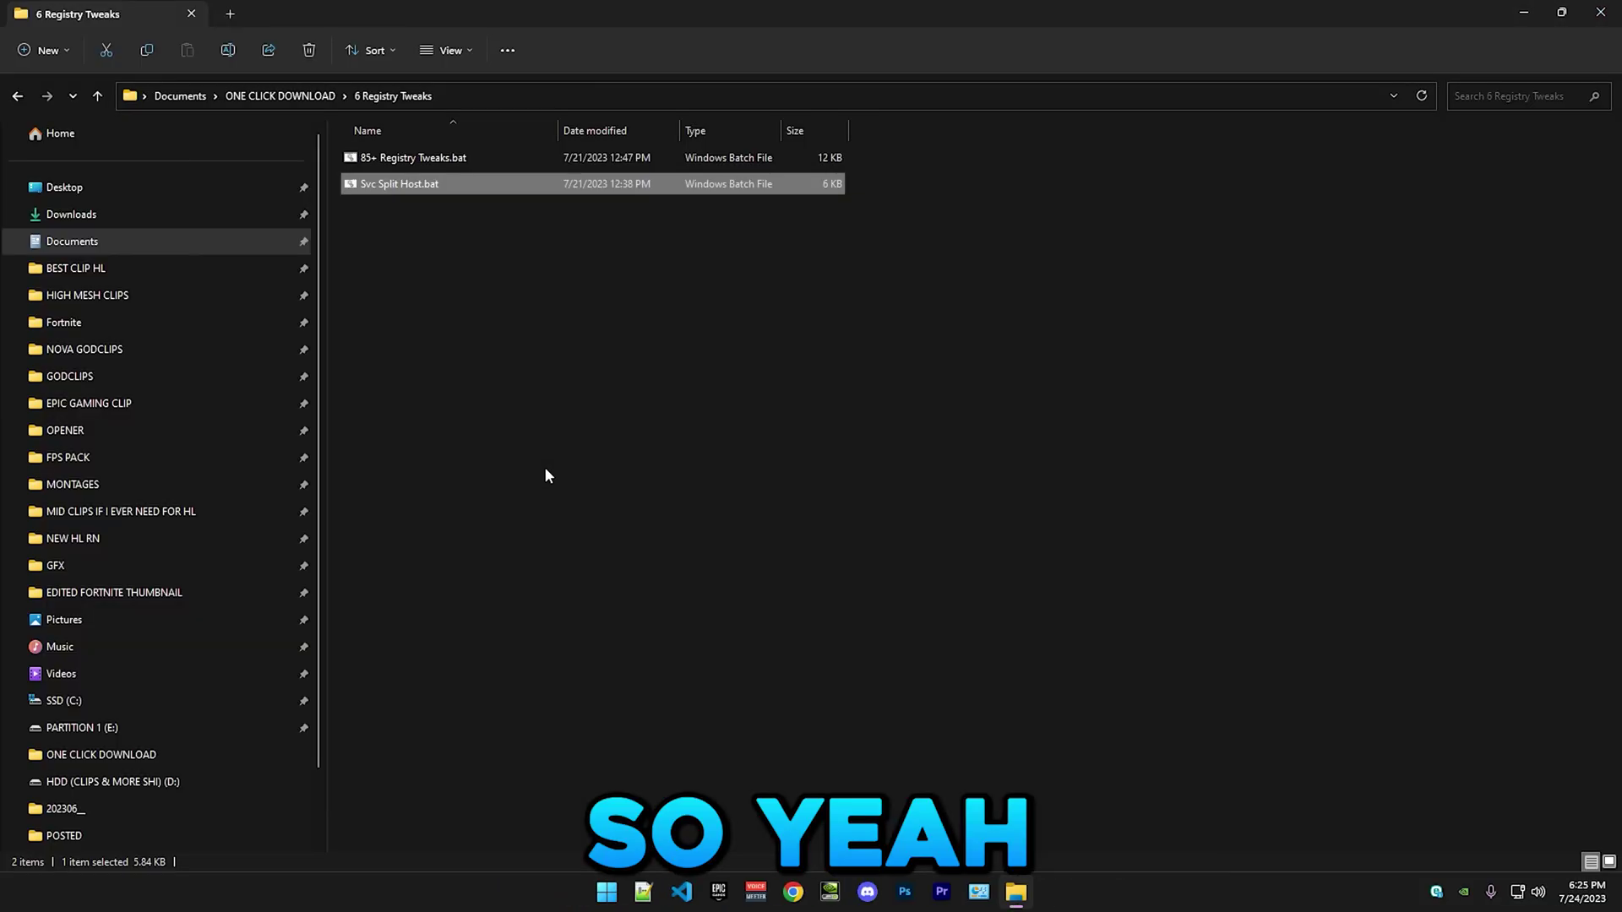
Rerun Svc Split Host.bat and choose option 6 for 32GB of RAM.
left_click(541, 351)
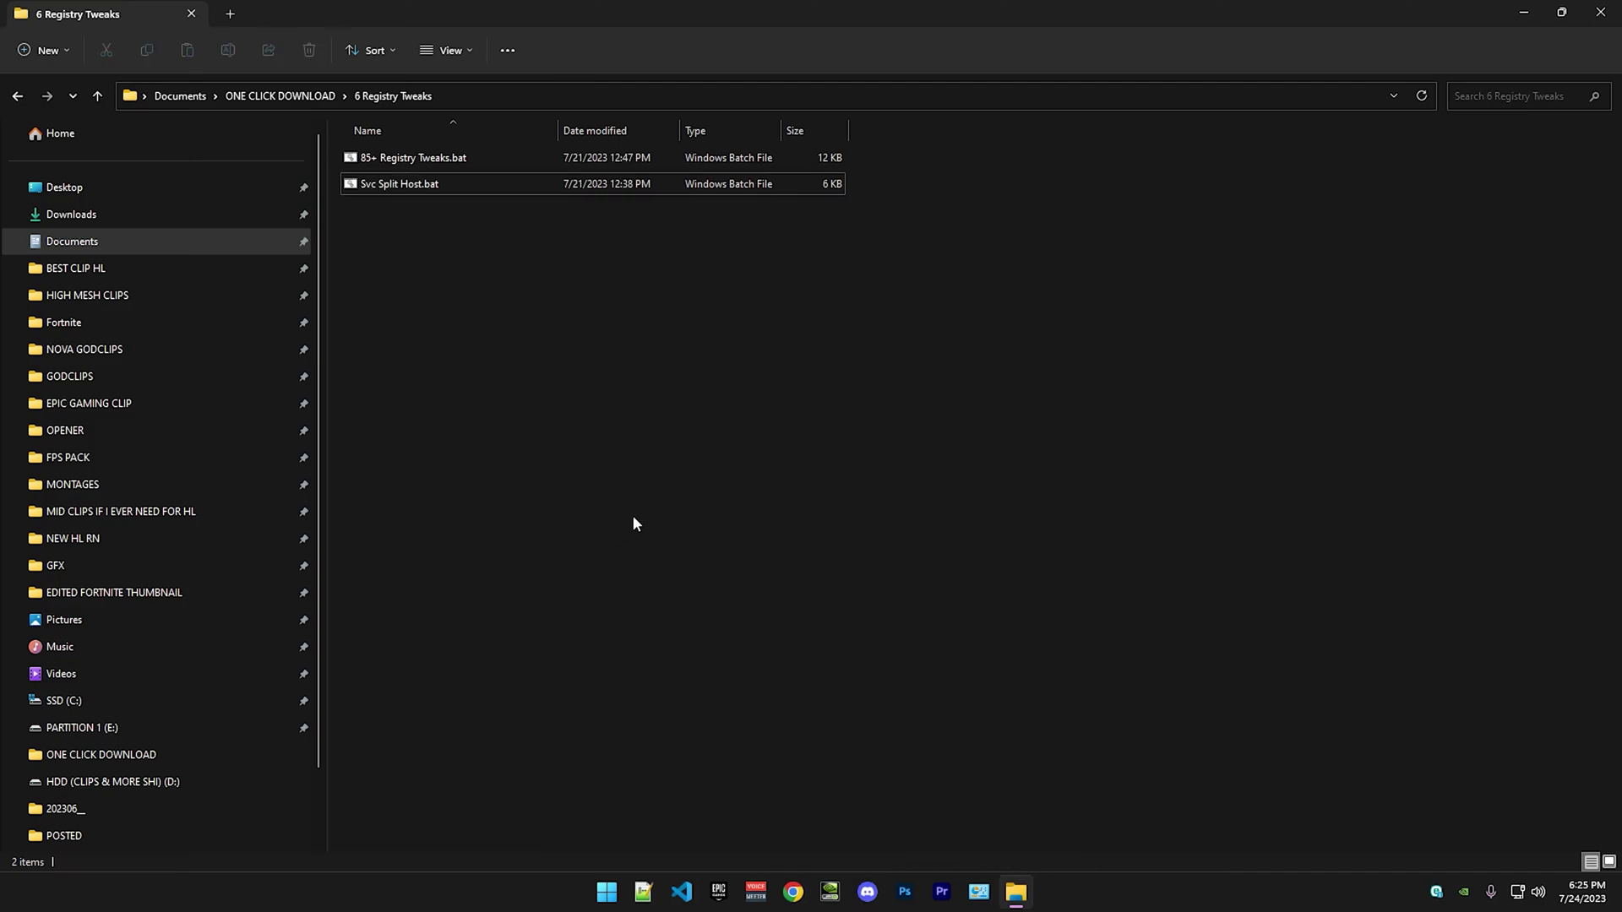
double_click(383, 195)
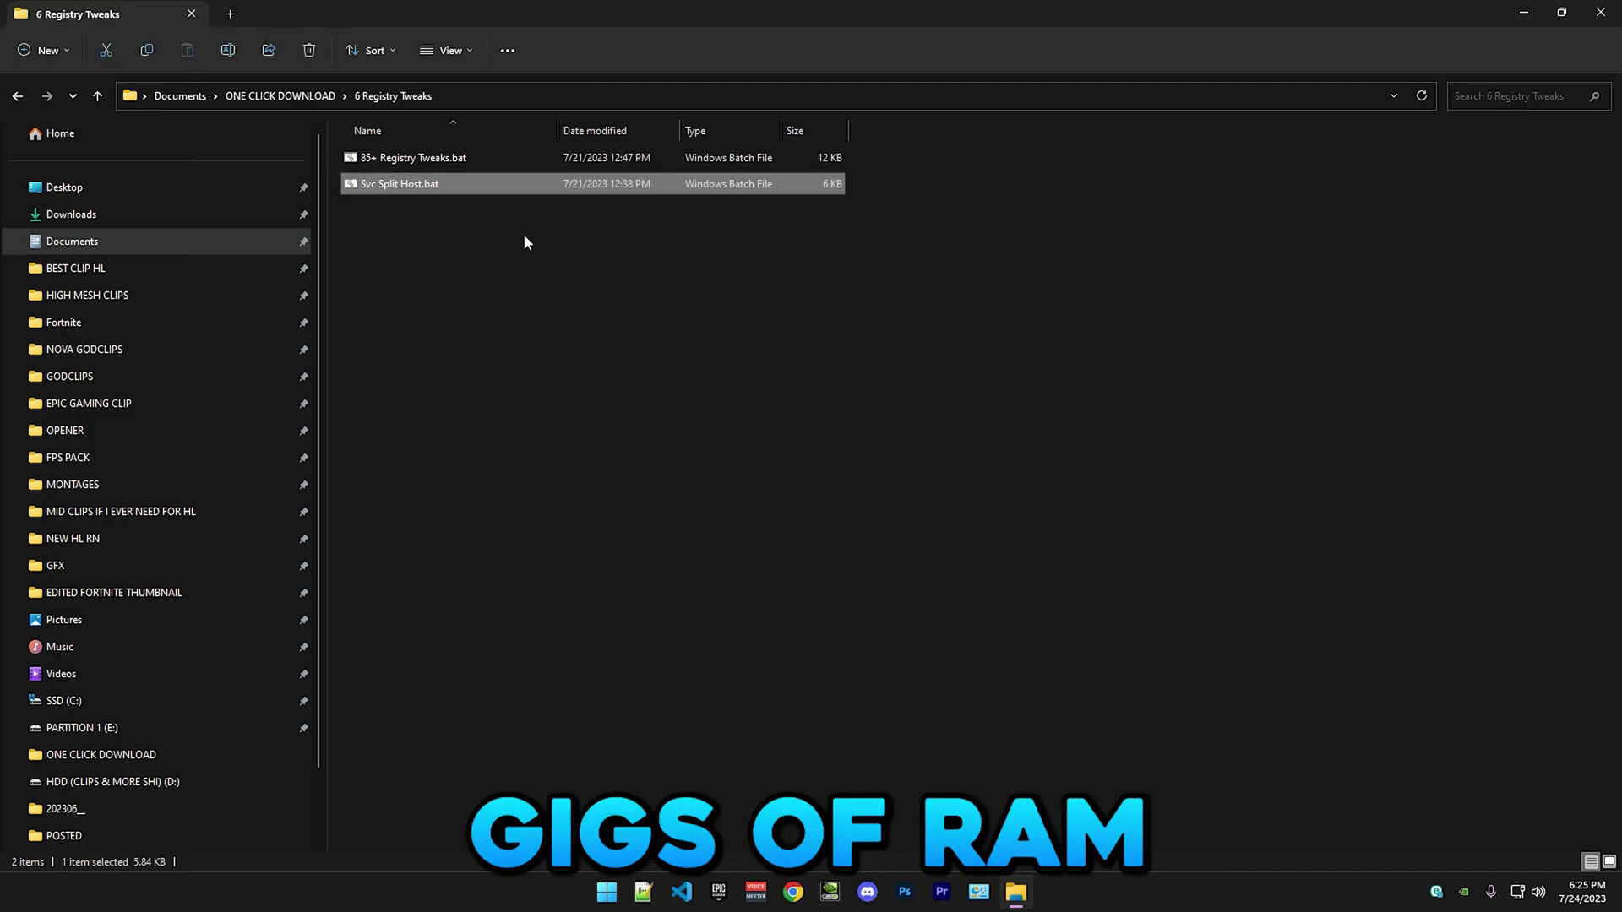
key("Return")
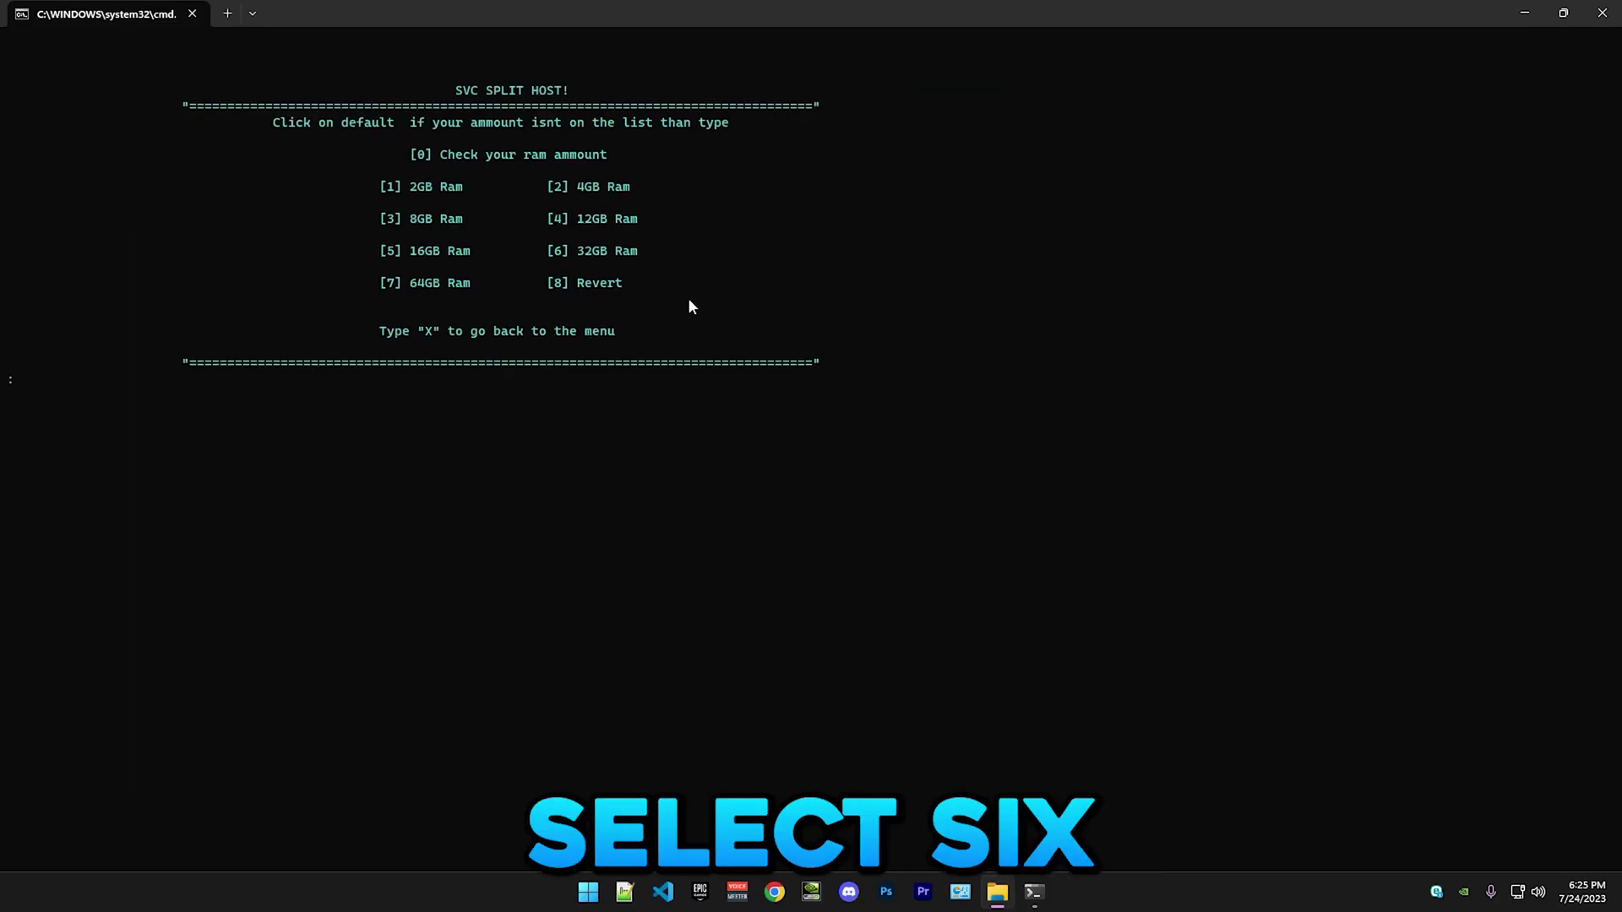
type("6")
key("Return")
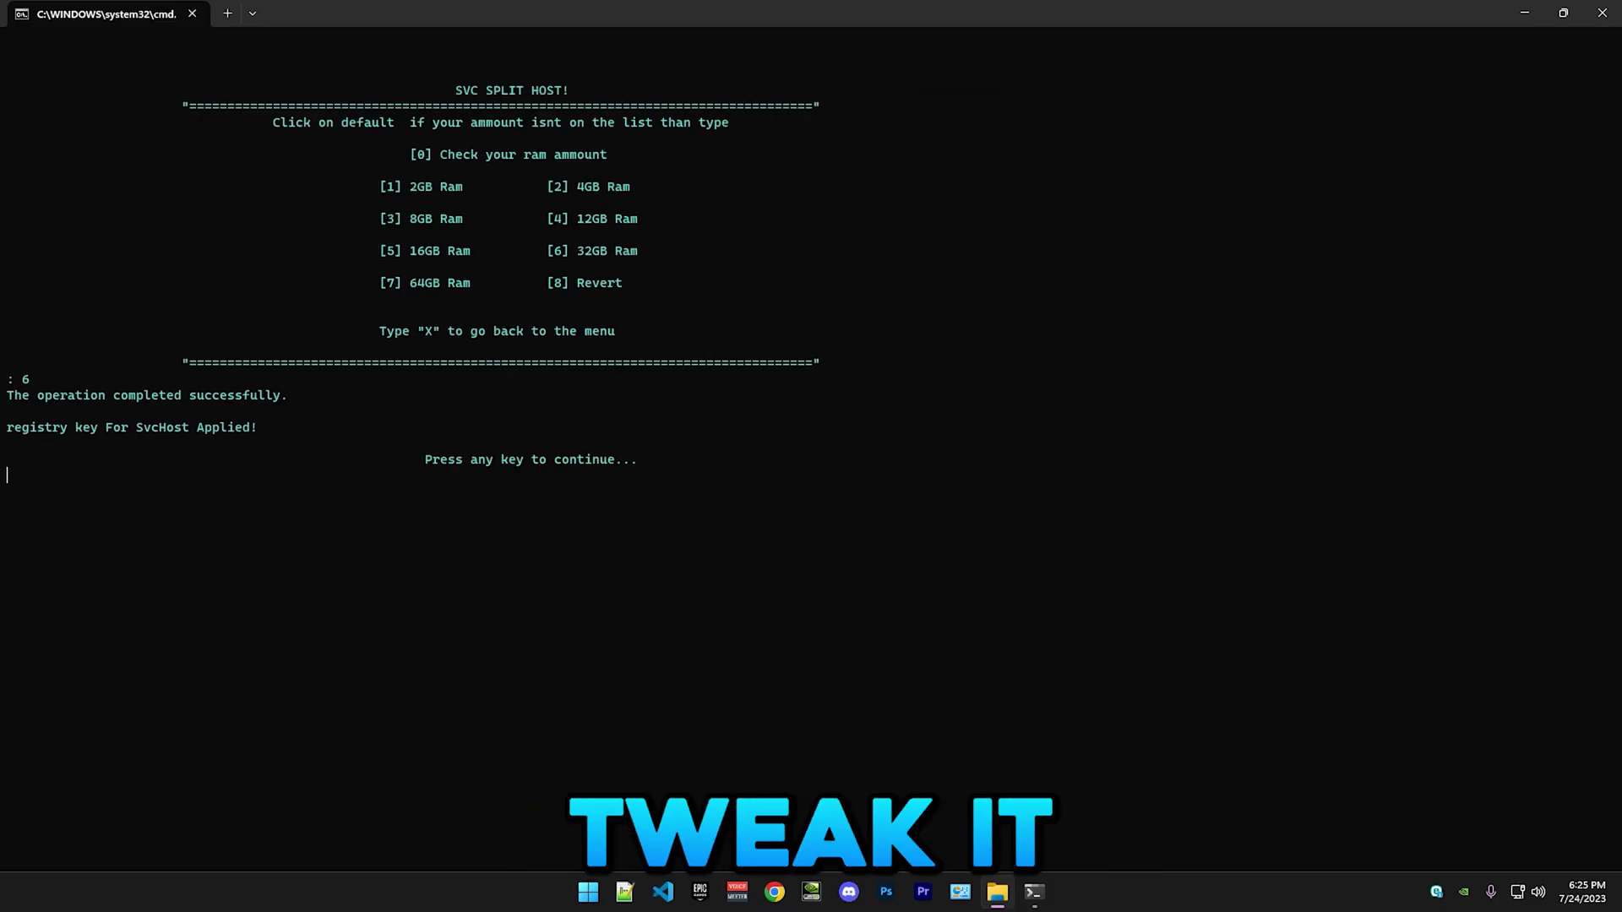
key("Return")
left_click(646, 358)
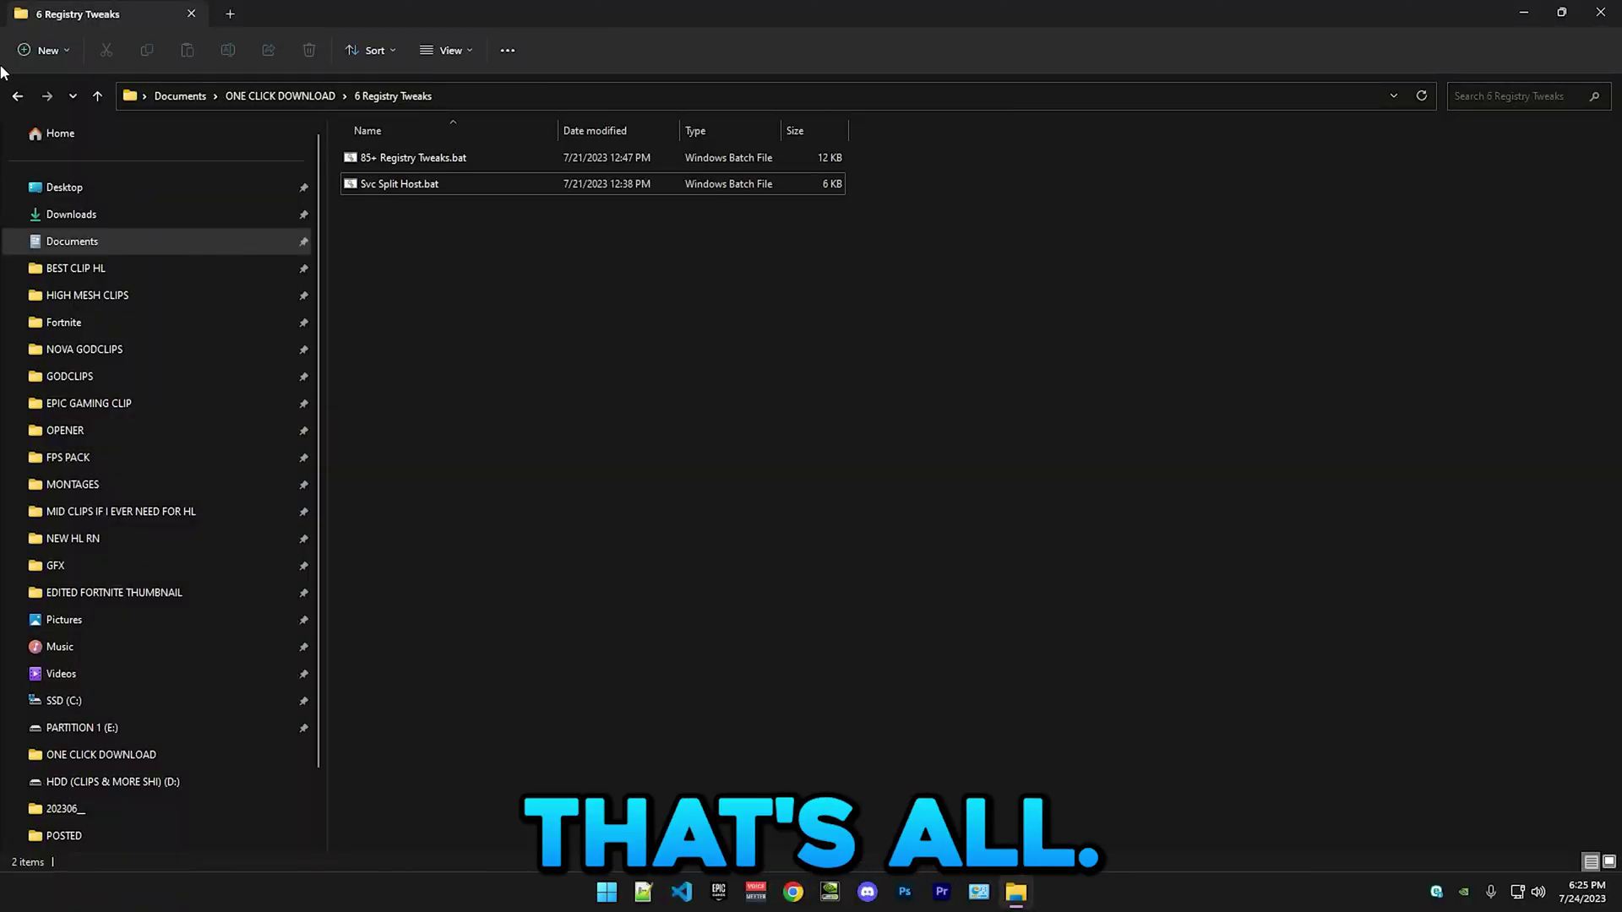
left_click(17, 96)
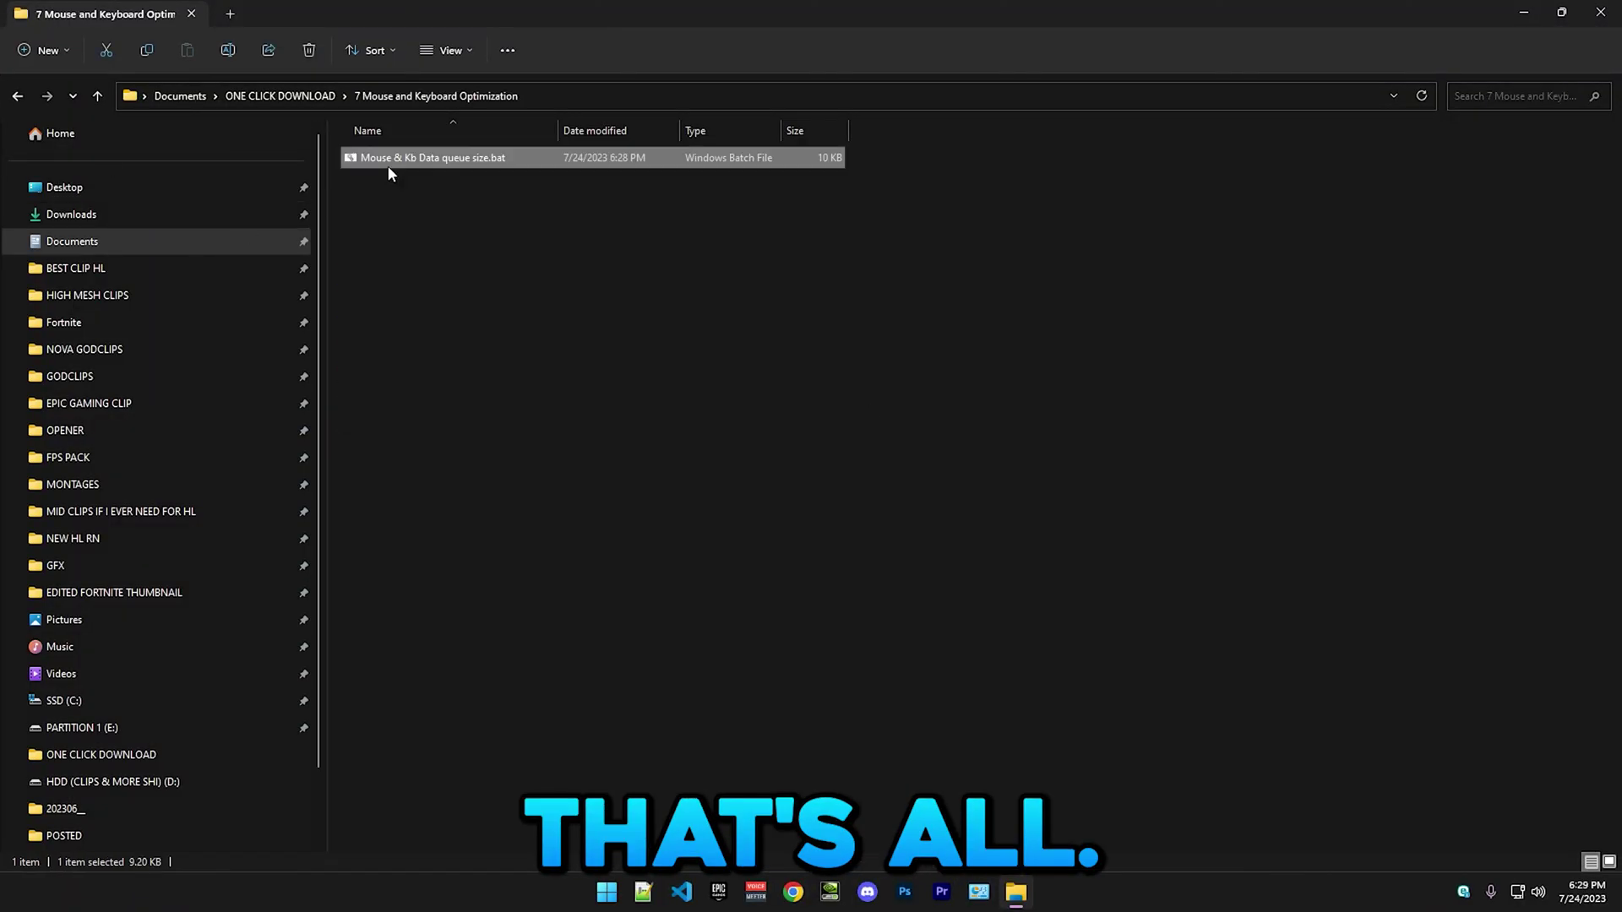
Run Mouse & Kb Data queue size.bat and choose option 1 for a queue size of 14.
double_click(388, 166)
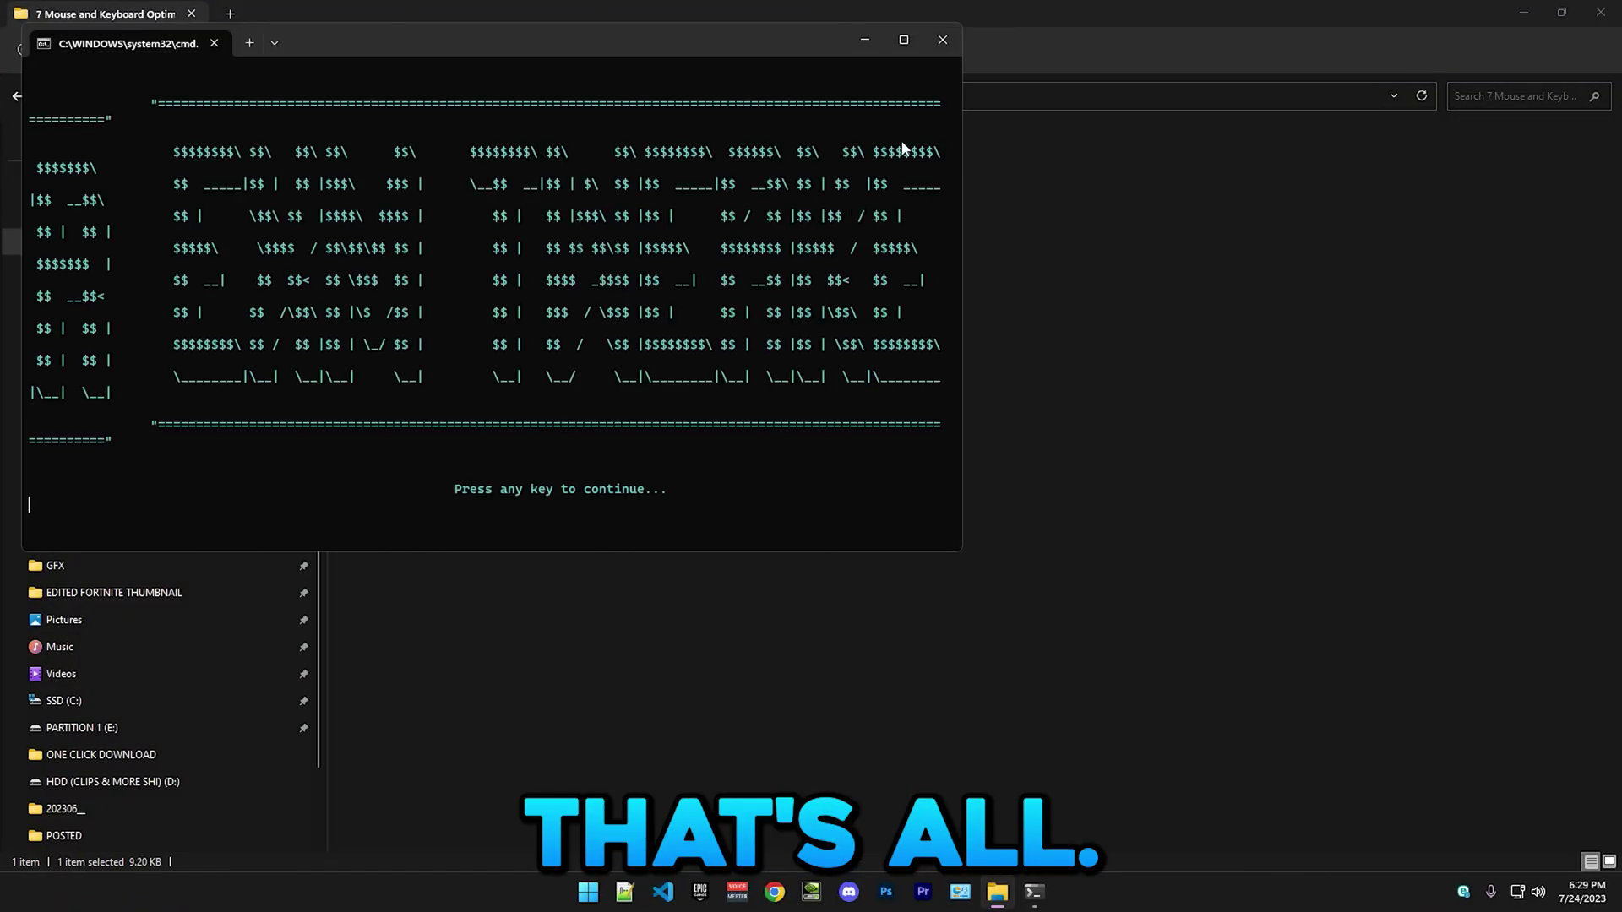
left_click(894, 43)
key("Return")
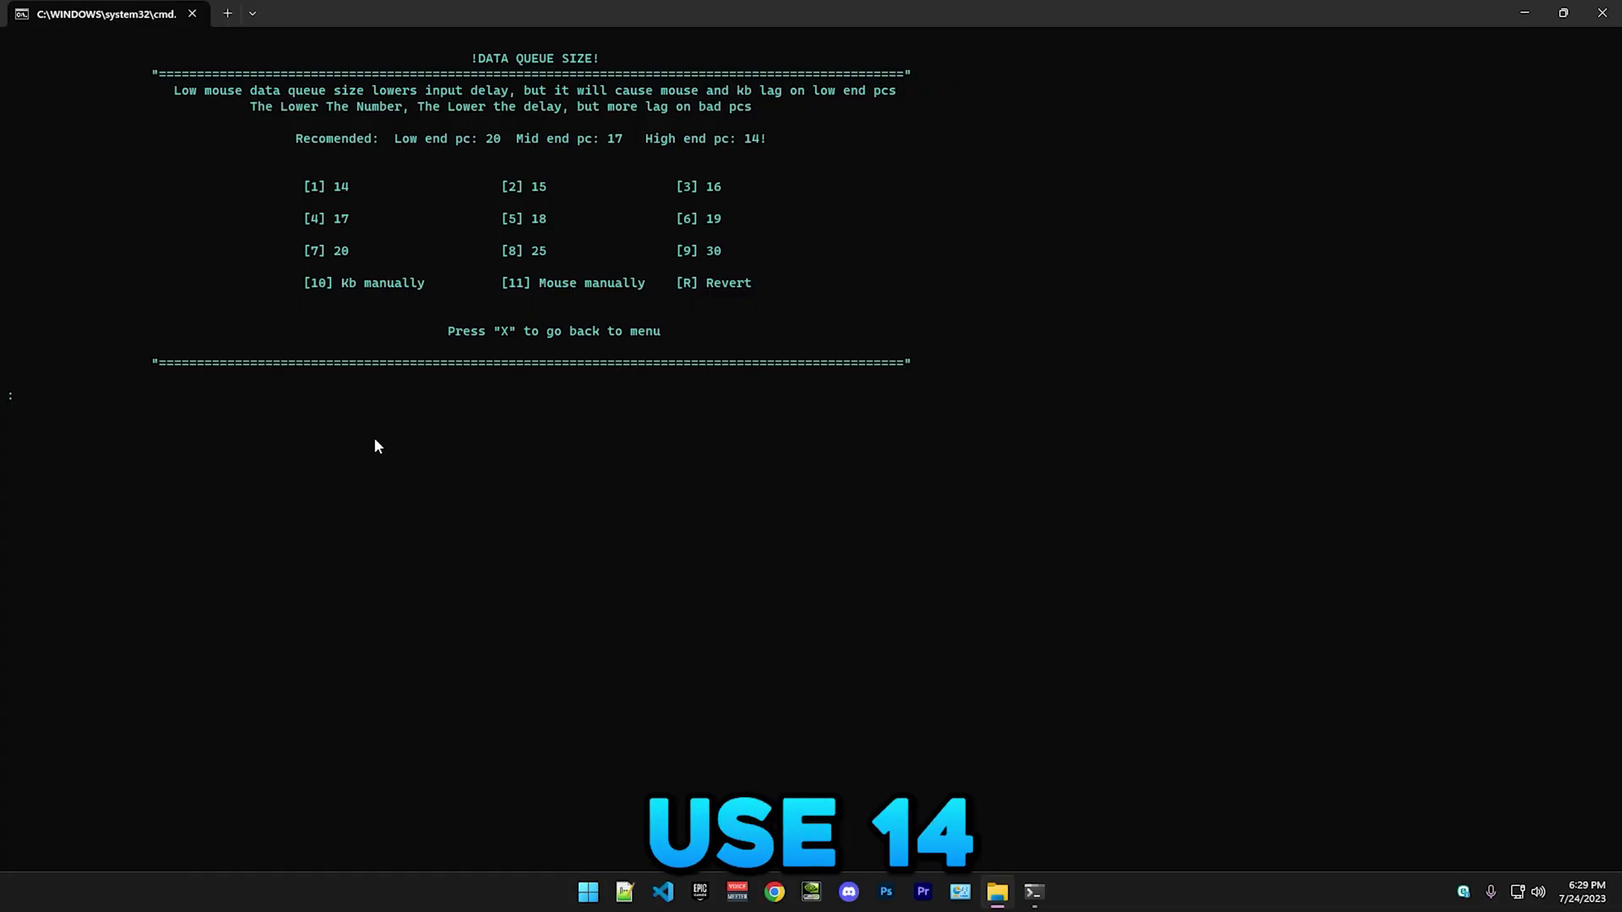
type("1")
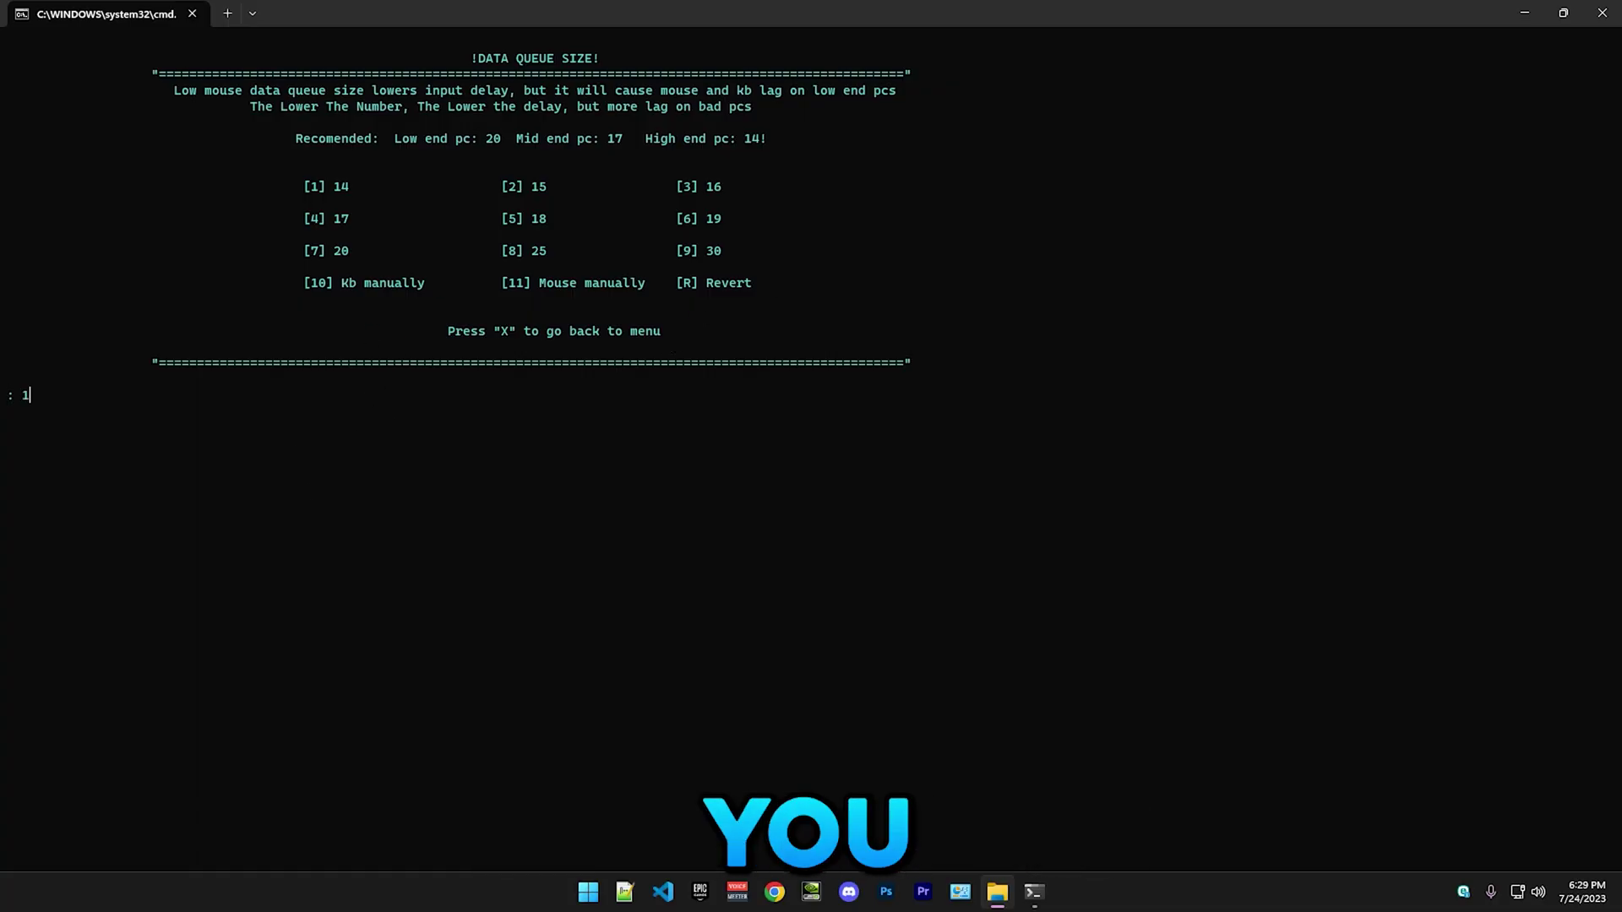
key("Return")
key("Return")
left_click(280, 95)
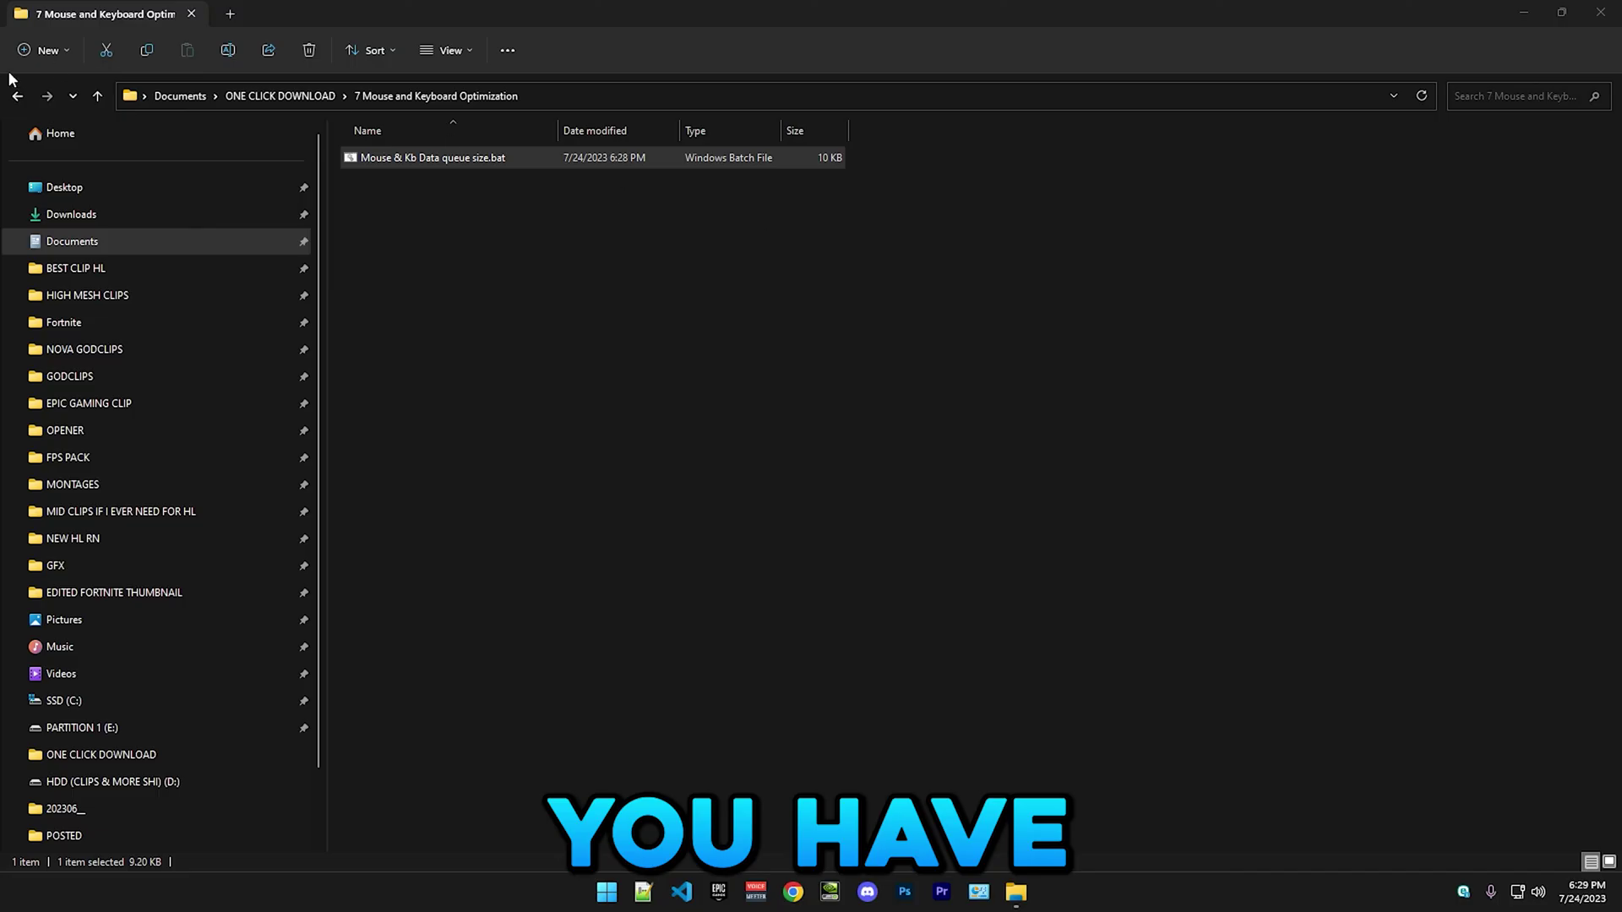
Merge Fortnite High Priority.reg from the 8 Fortnite Optimization folder into the registry.
double_click(376, 364)
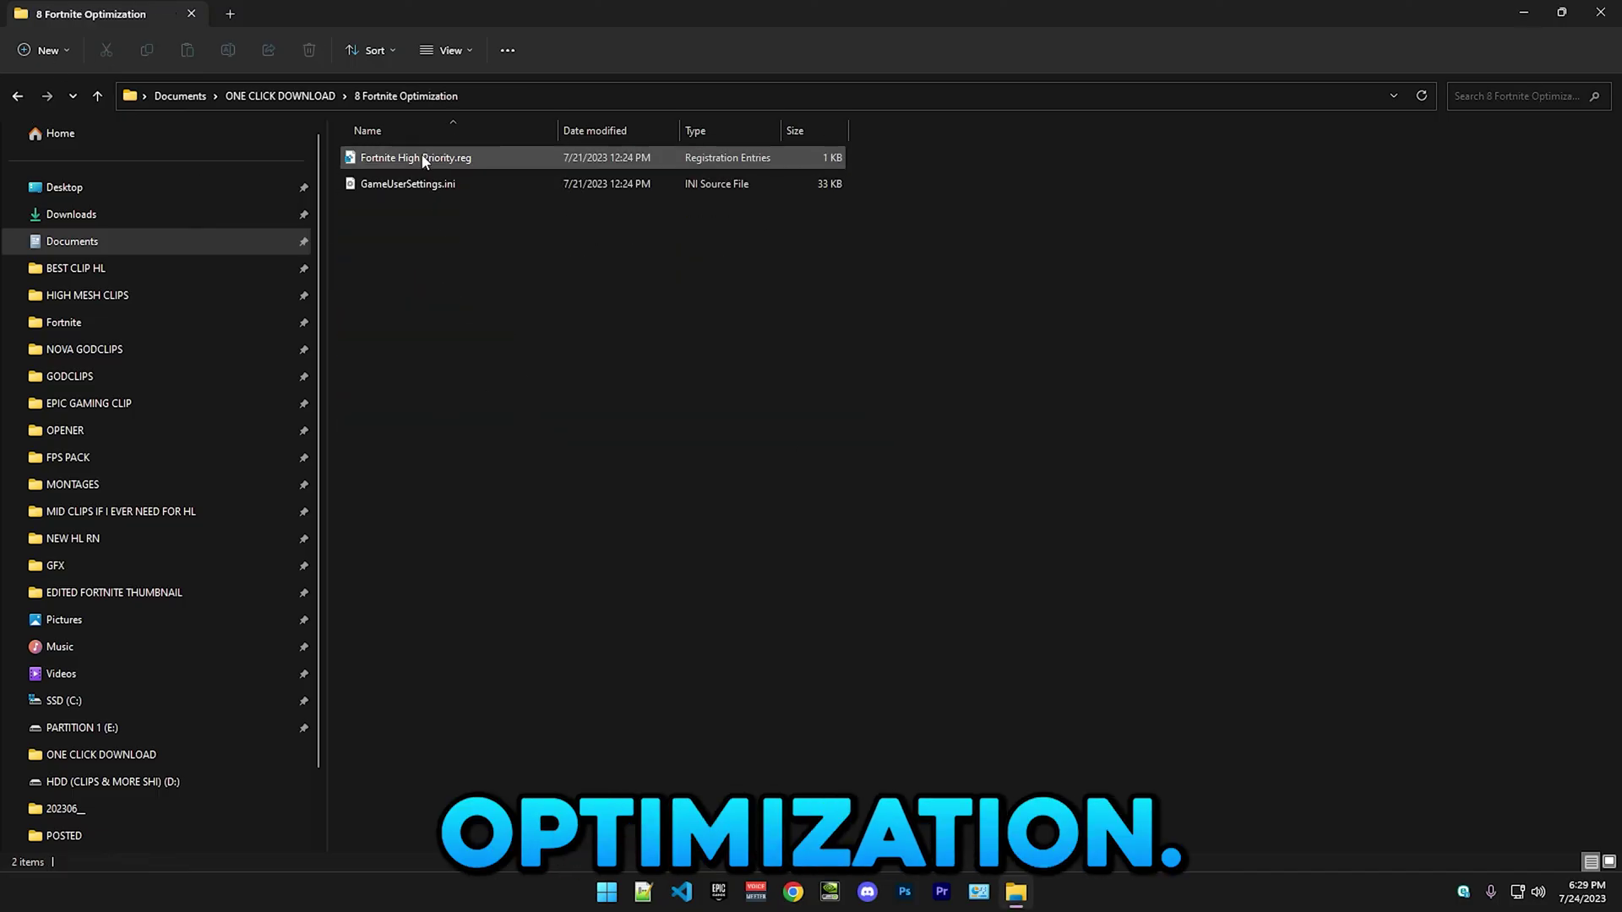
left_click(399, 160)
double_click(398, 161)
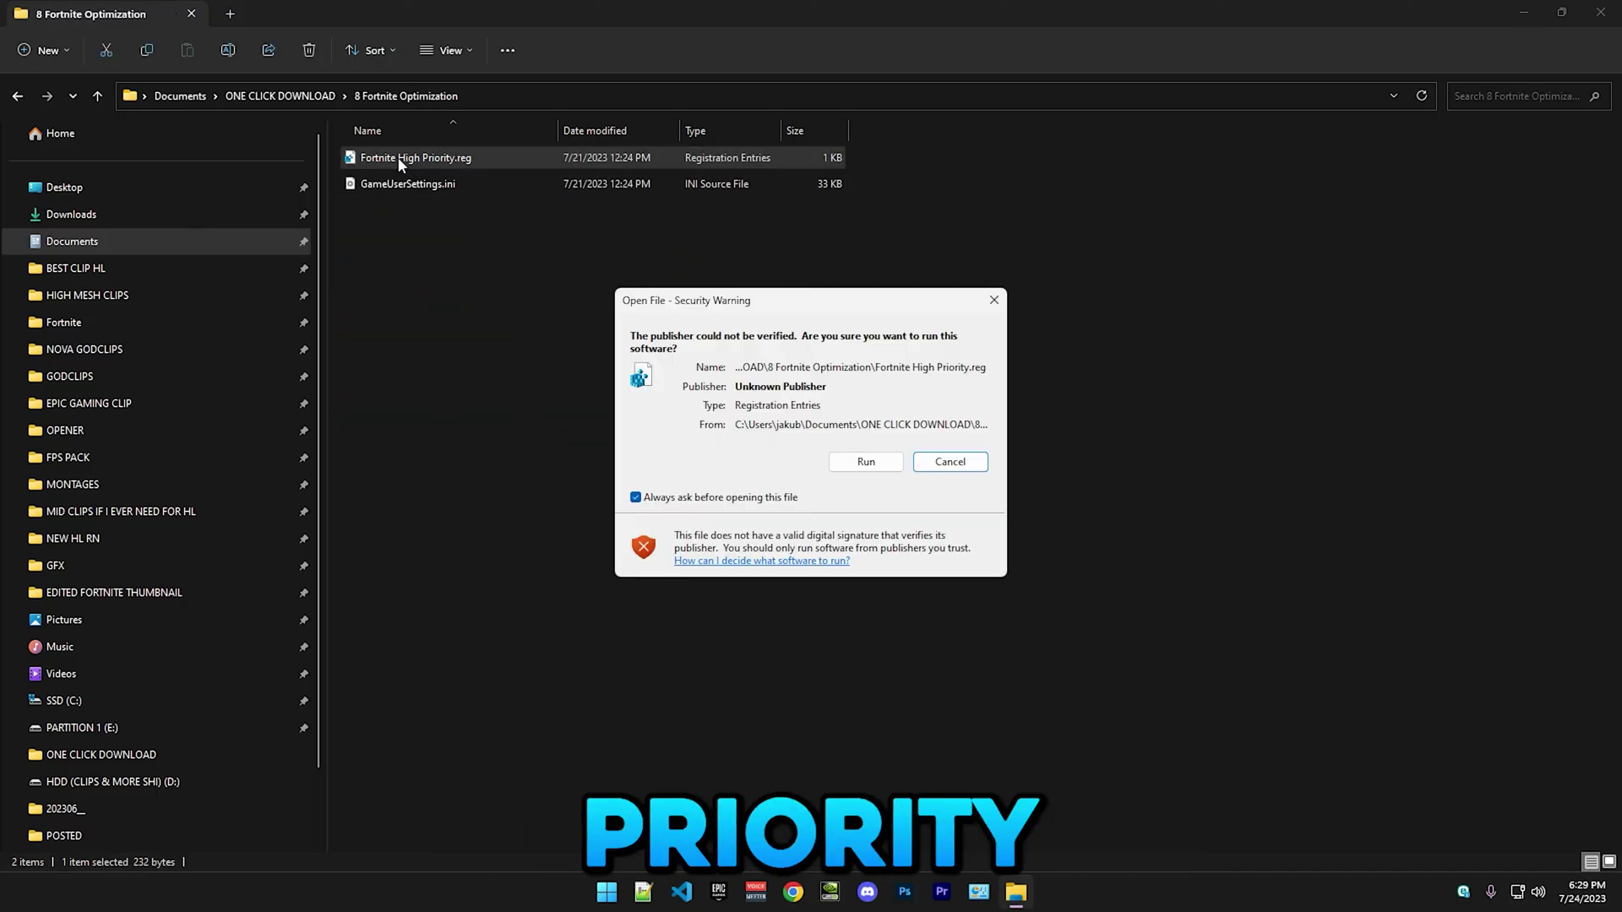
left_click(886, 465)
left_click(956, 467)
key("Return")
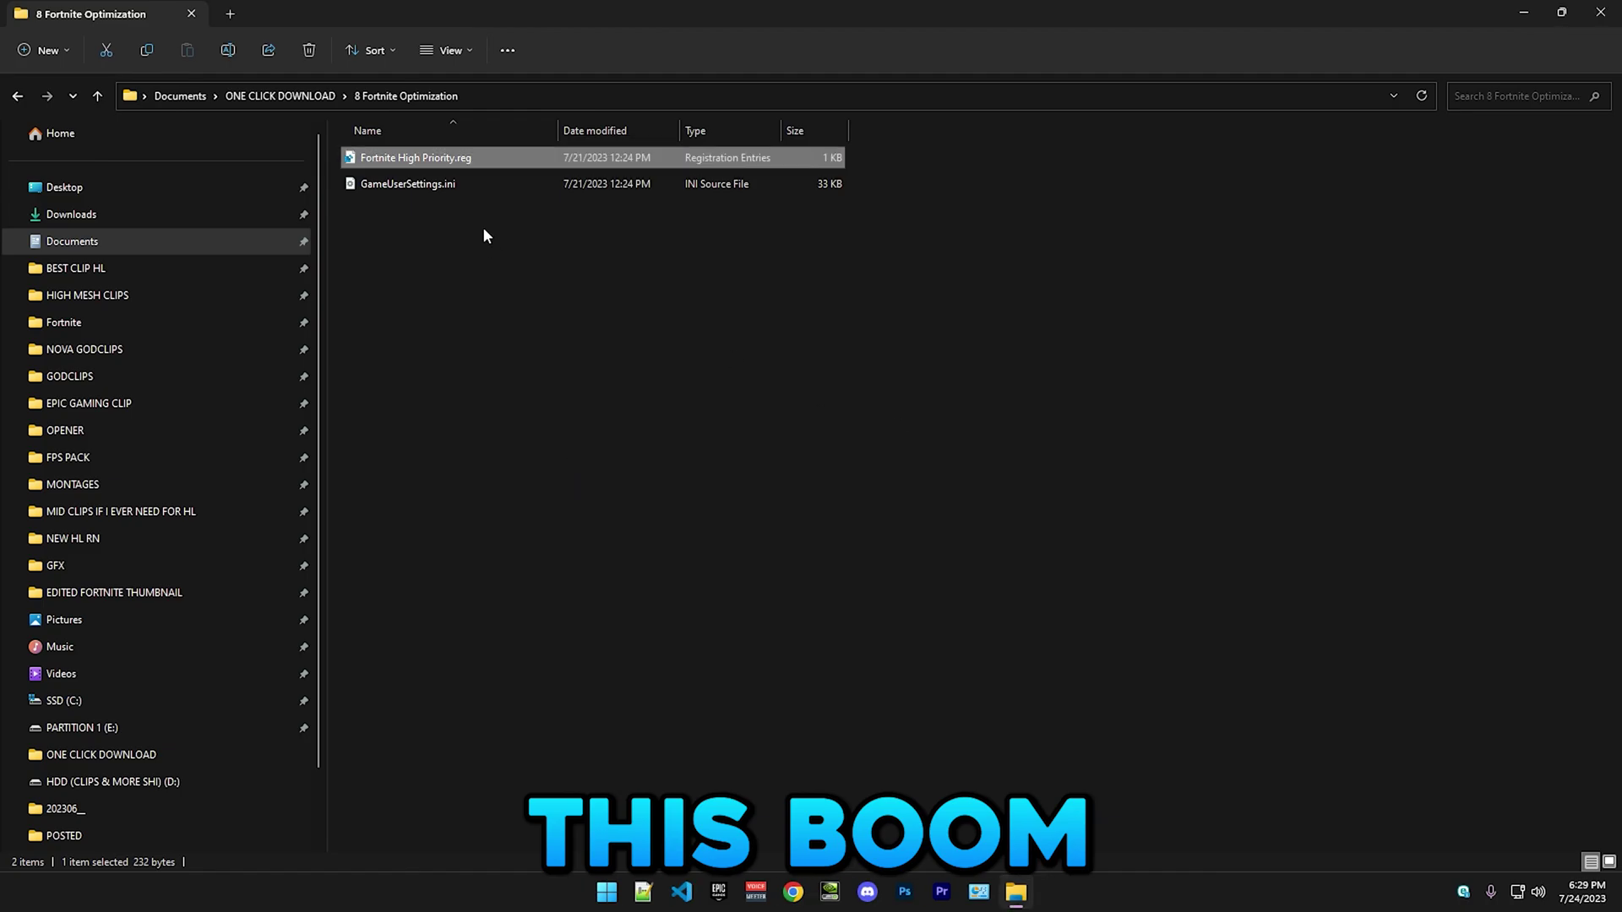
Navigate to %localappdata%\FortniteGame\Saved\Config\WindowsClient to reach the existing GameUserSettings.ini.
left_click(434, 186)
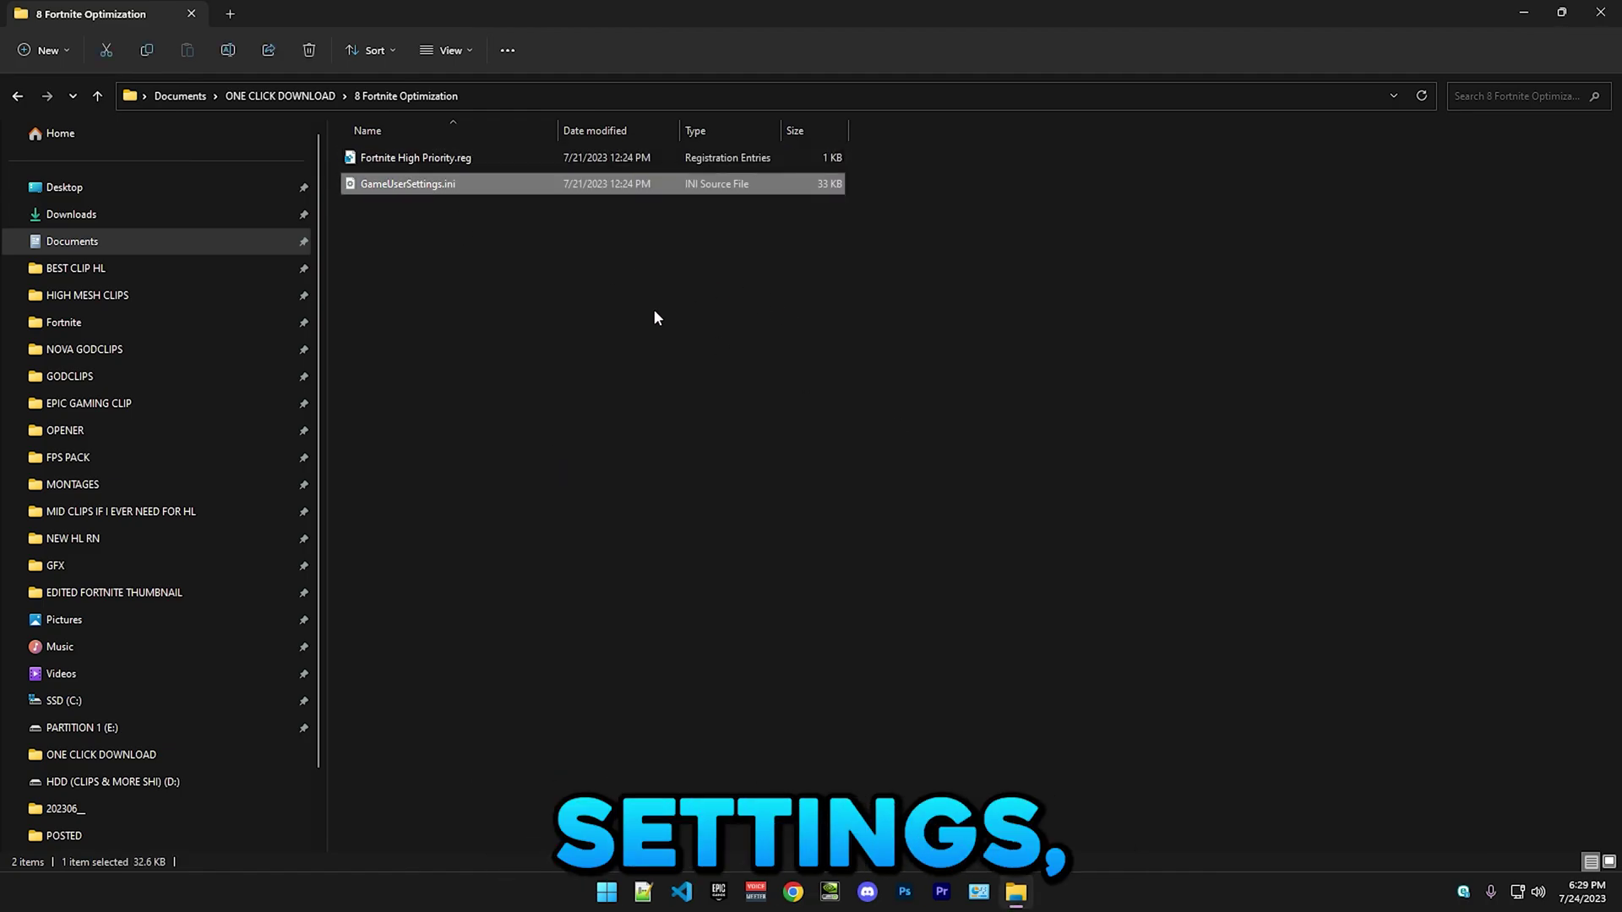
key("super")
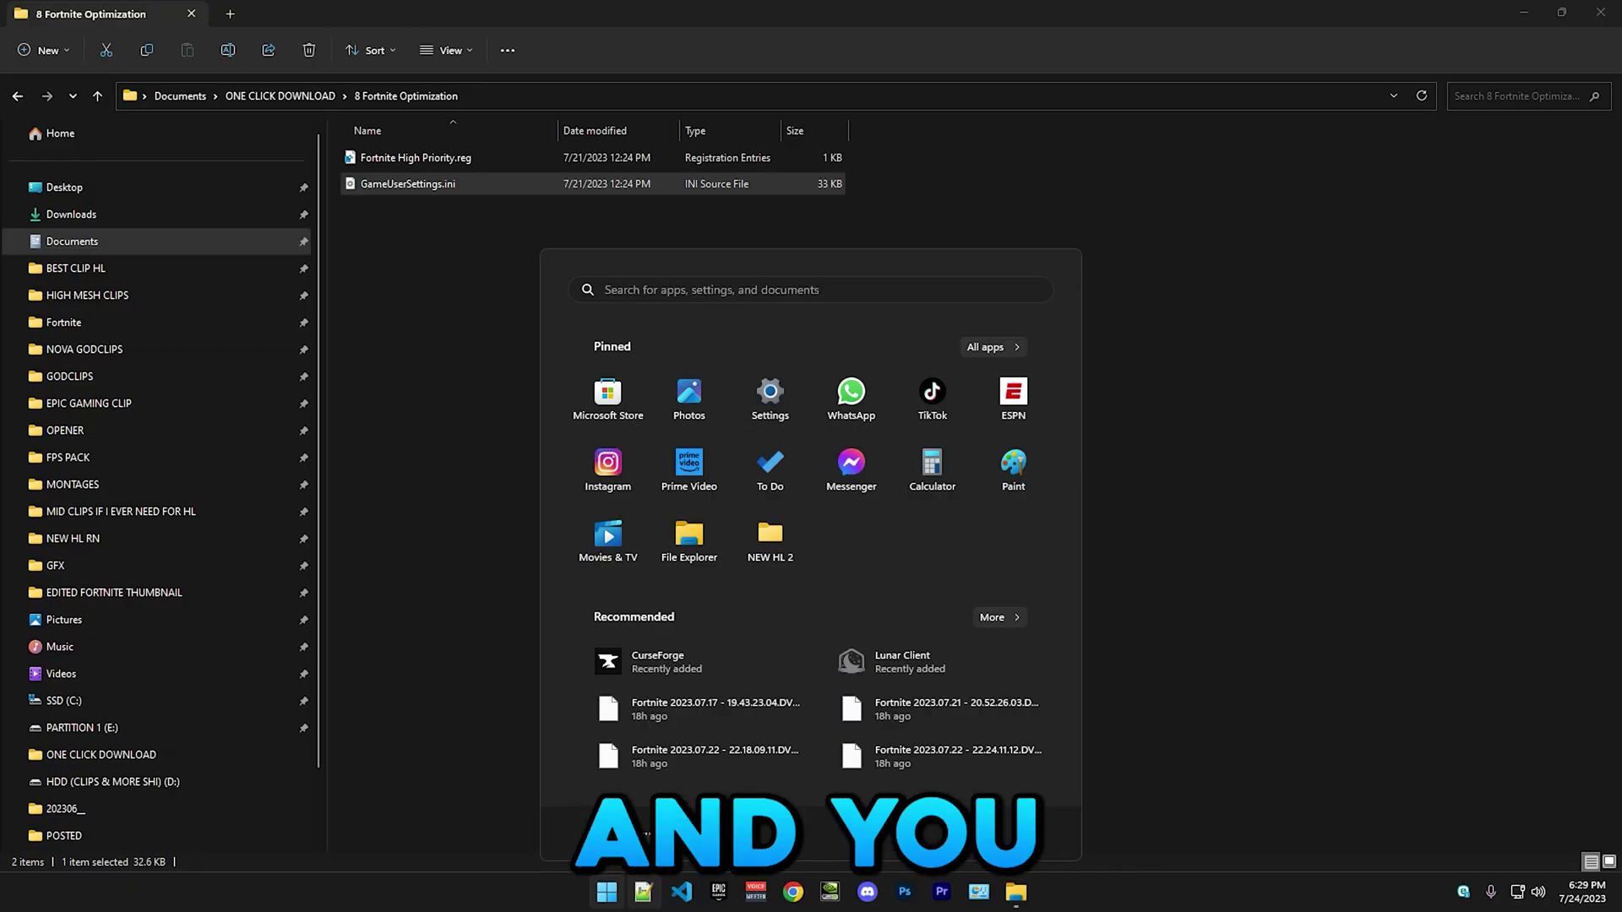
left_click(678, 289)
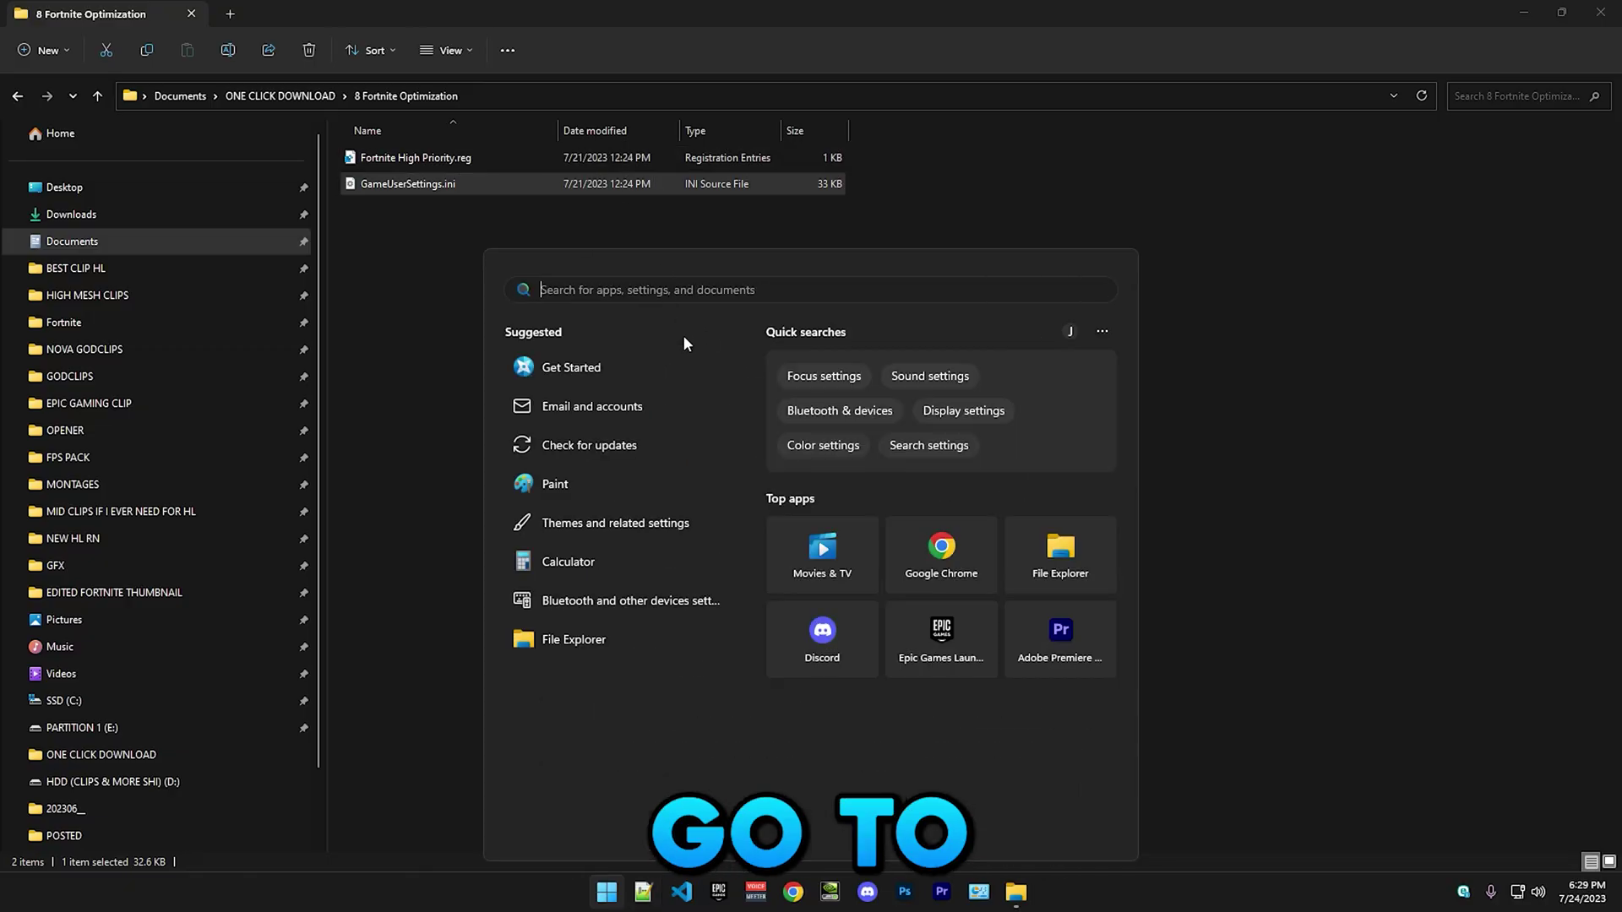
type("%localappdata%")
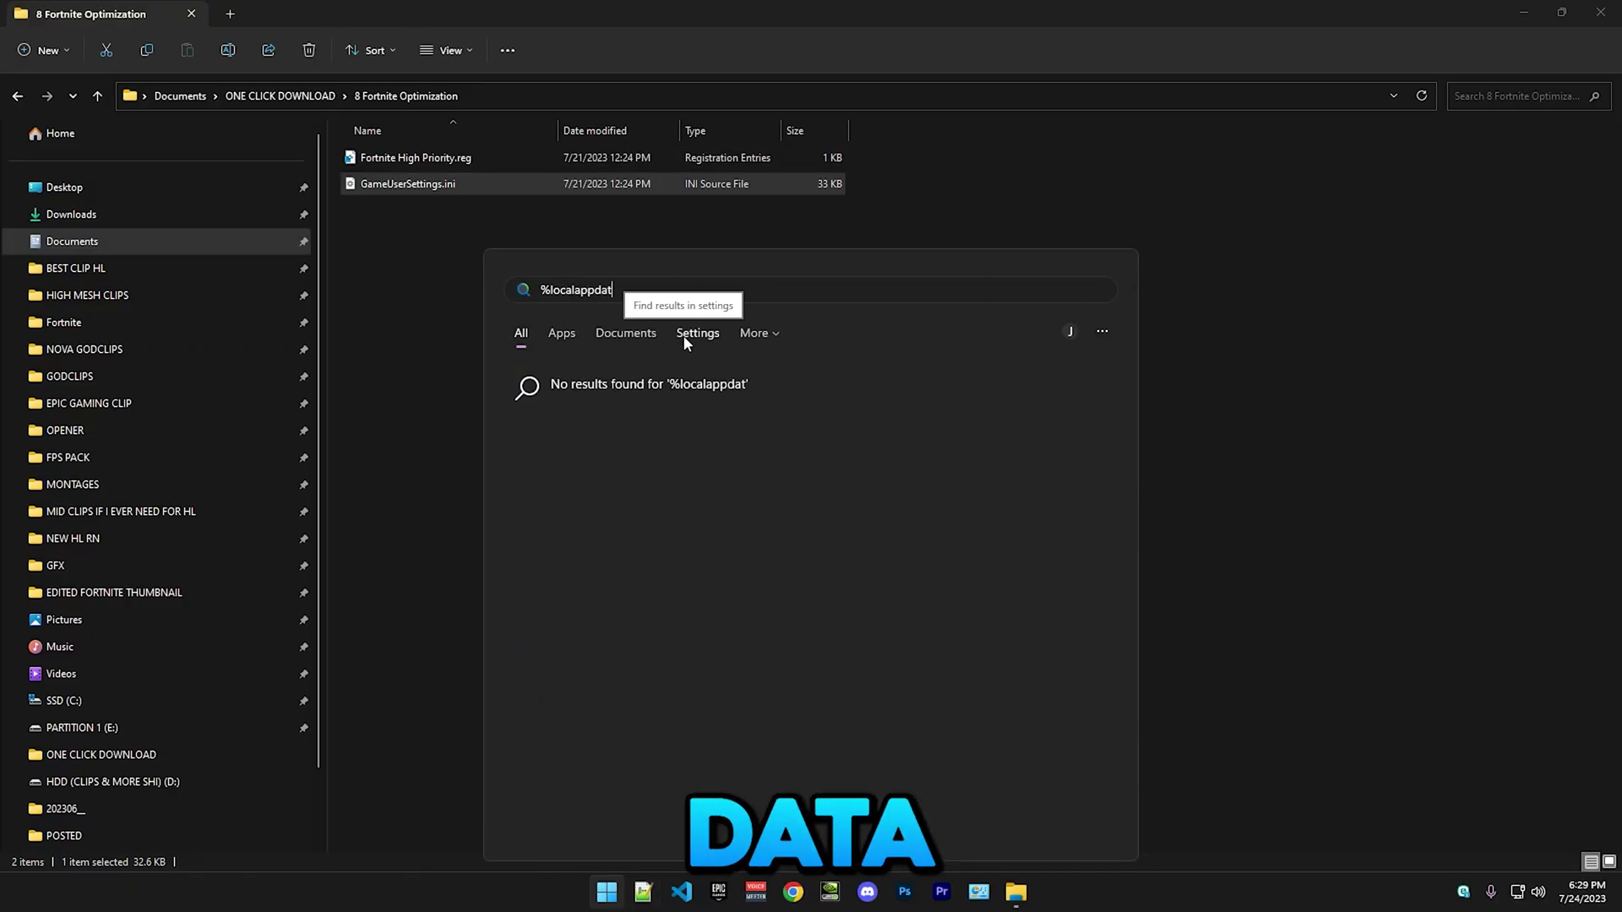
key("Return")
double_click(402, 583)
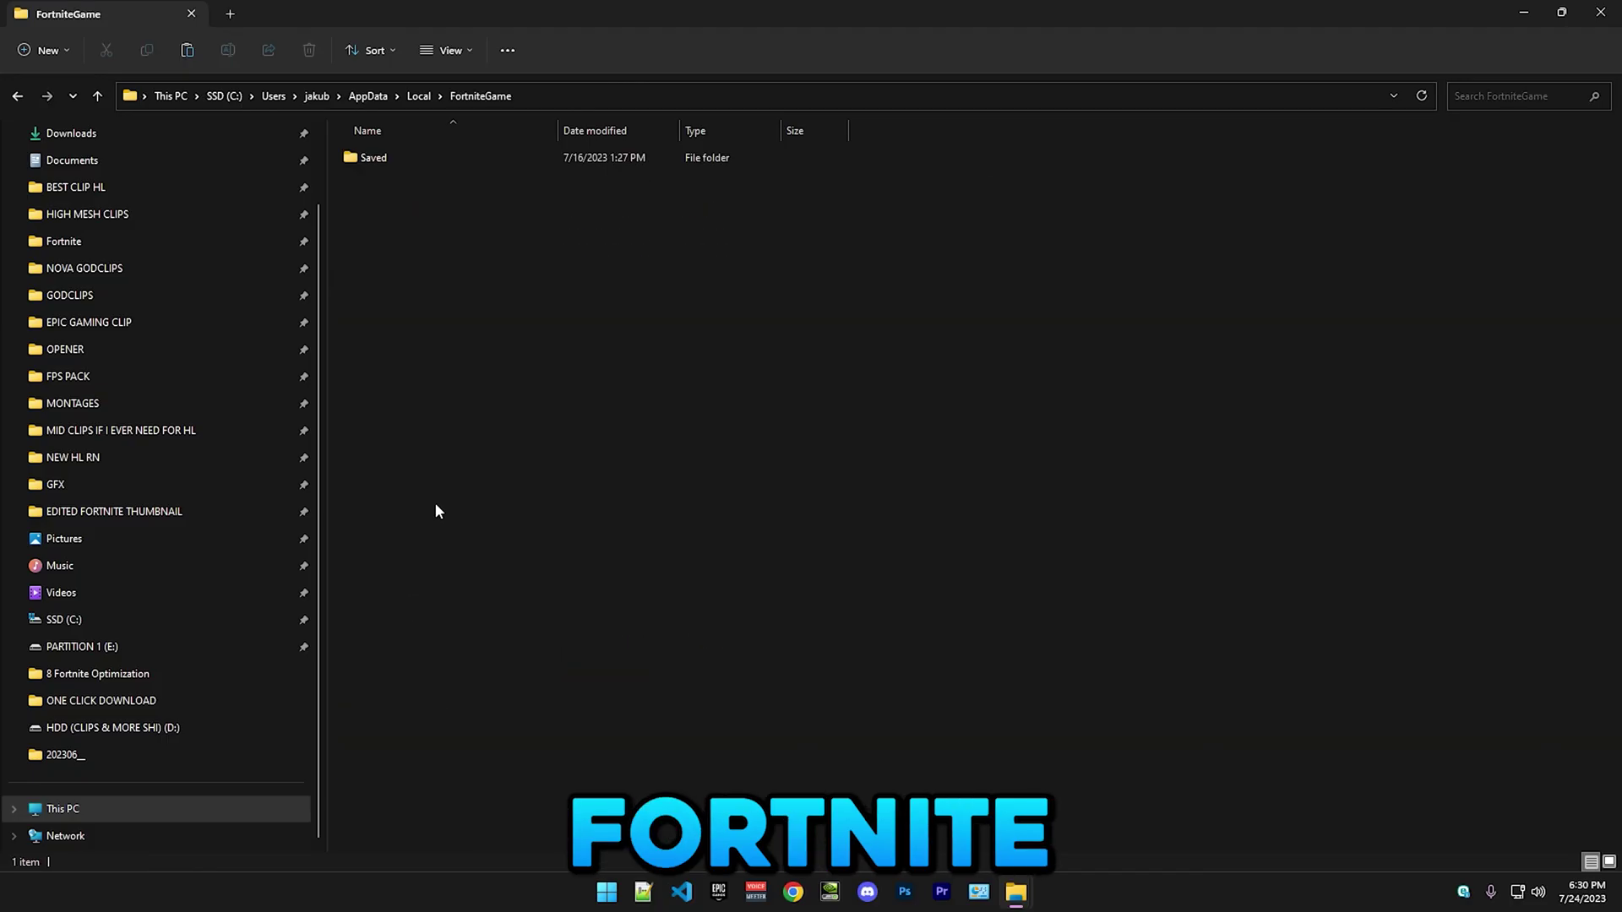
double_click(373, 159)
double_click(384, 183)
left_click(414, 189)
double_click(414, 189)
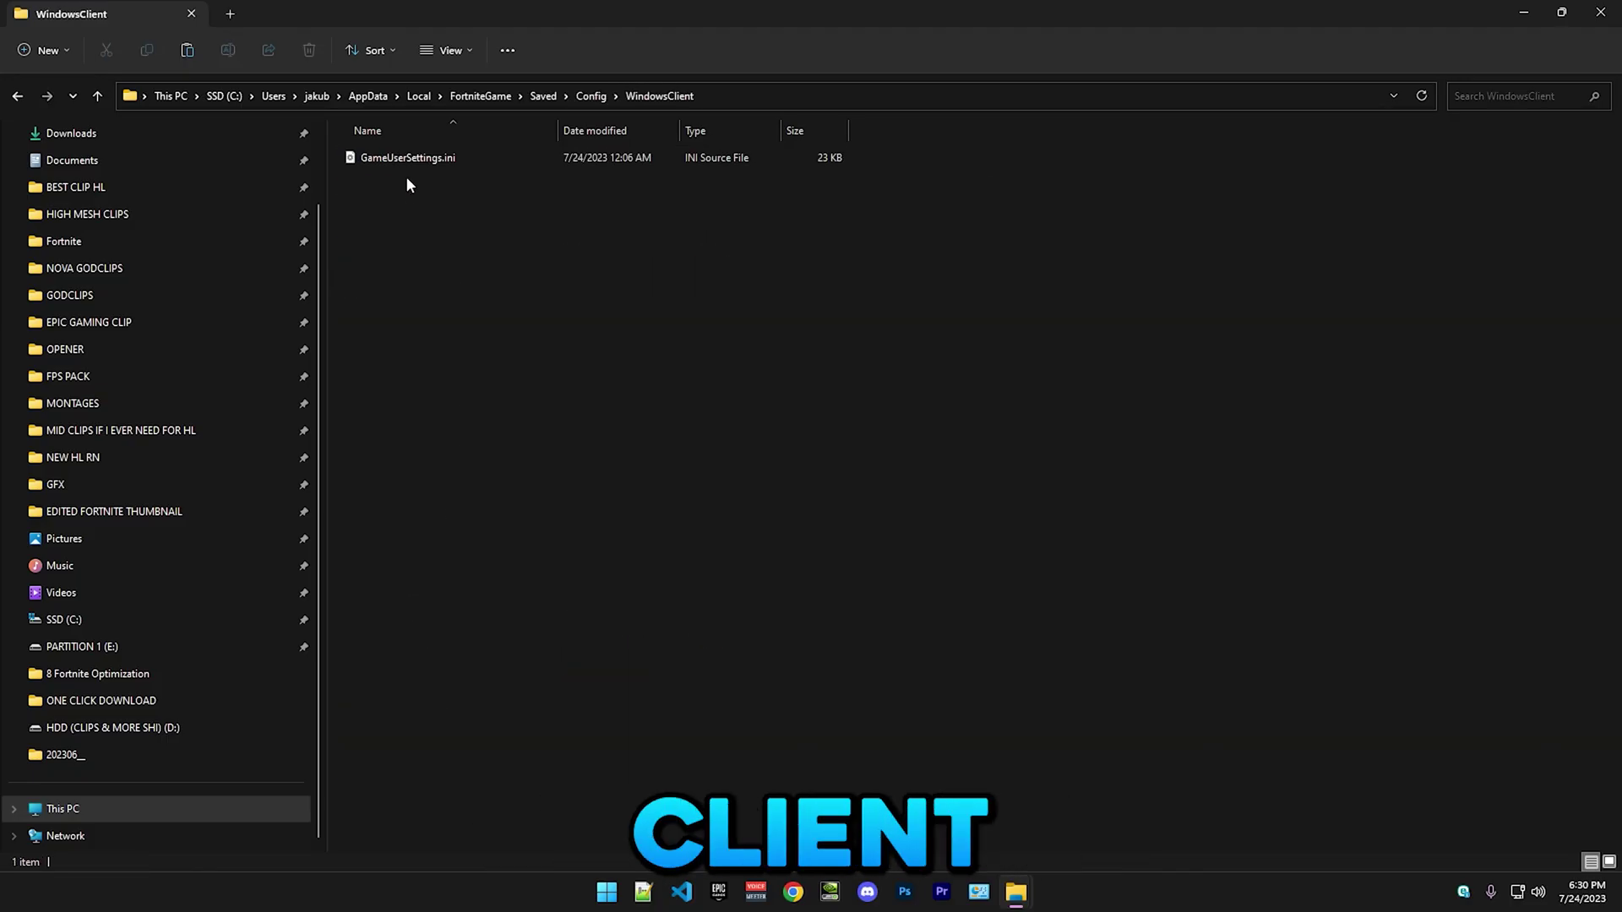
right_click(394, 163)
left_click(380, 280)
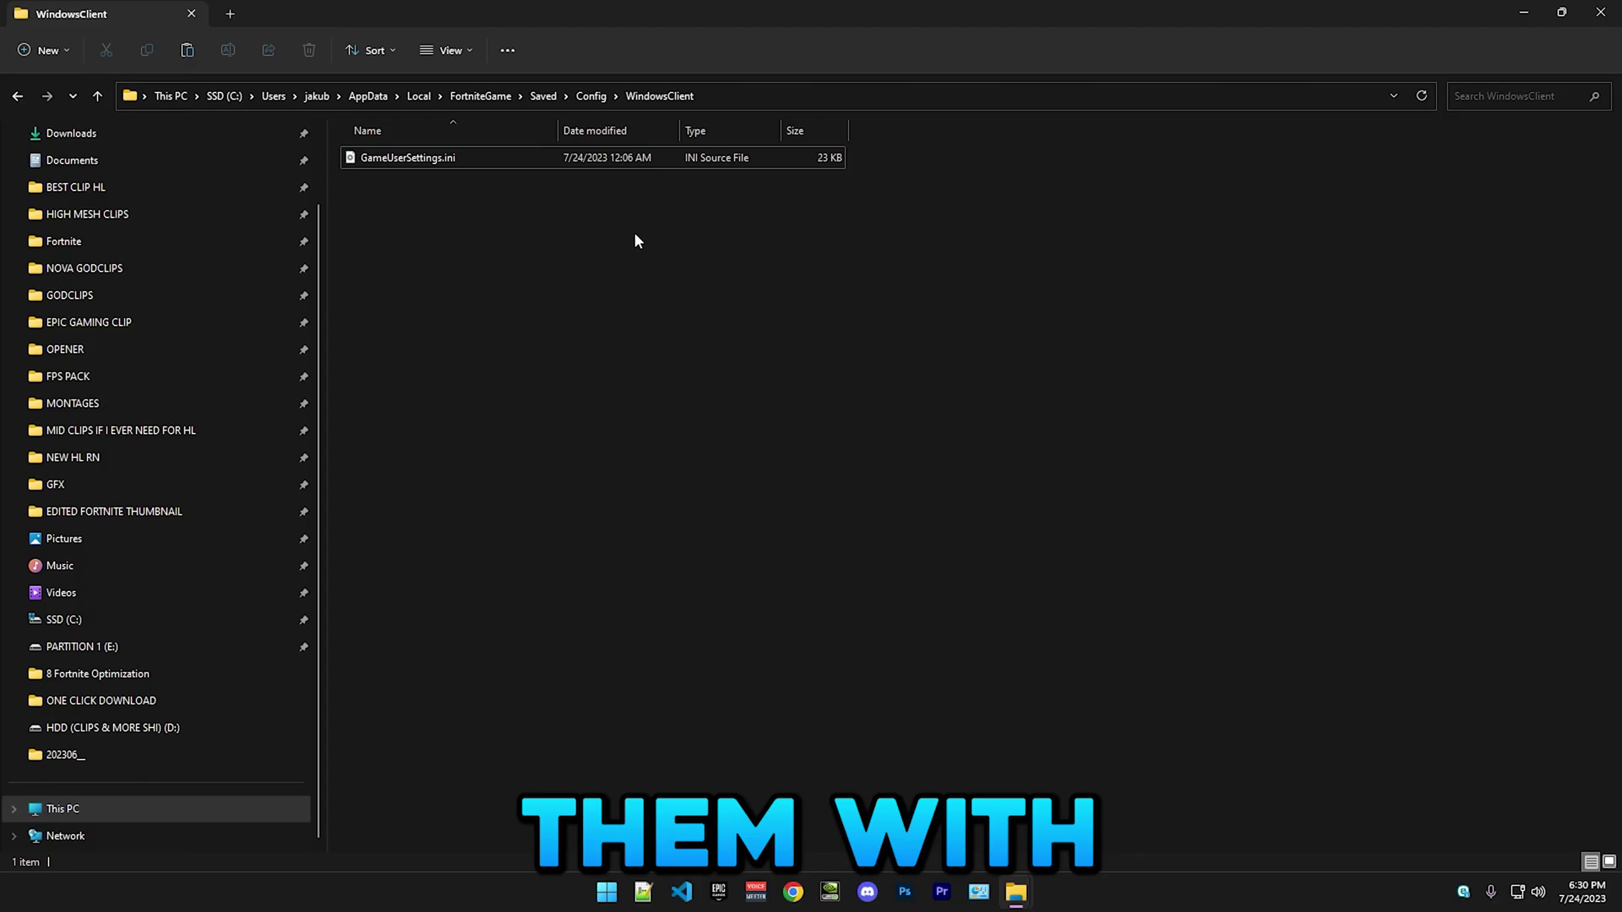